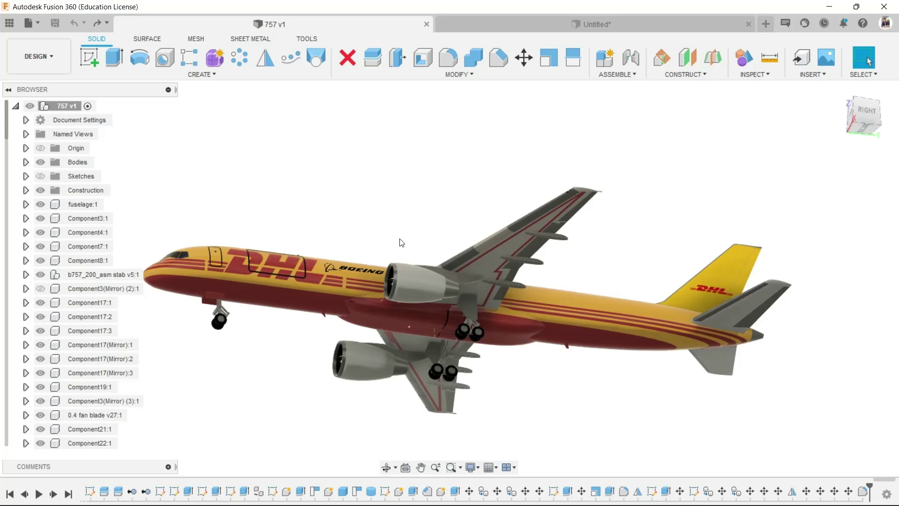
{"action": "middle_click_drag", "start_coordinate": [537, 275], "coordinate": [389, 295], "text": "shift"}
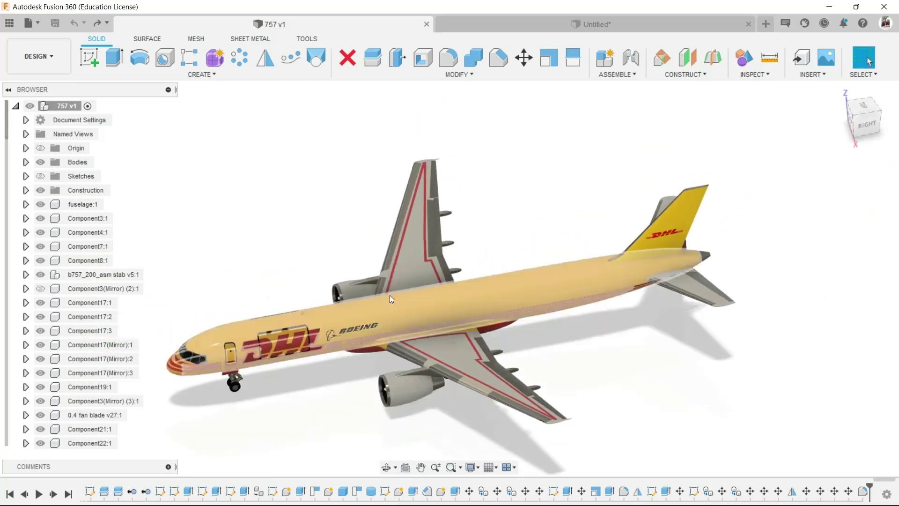
{"action": "scroll", "coordinate": [260, 326], "scroll_direction": "up", "scroll_amount": 5}
{"action": "scroll", "coordinate": [423, 338], "scroll_direction": "down", "scroll_amount": 5}
{"action": "middle_click_drag", "start_coordinate": [381, 231], "coordinate": [373, 207], "text": "shift"}
{"action": "middle_click_drag", "start_coordinate": [371, 245], "coordinate": [534, 428], "text": "shift"}
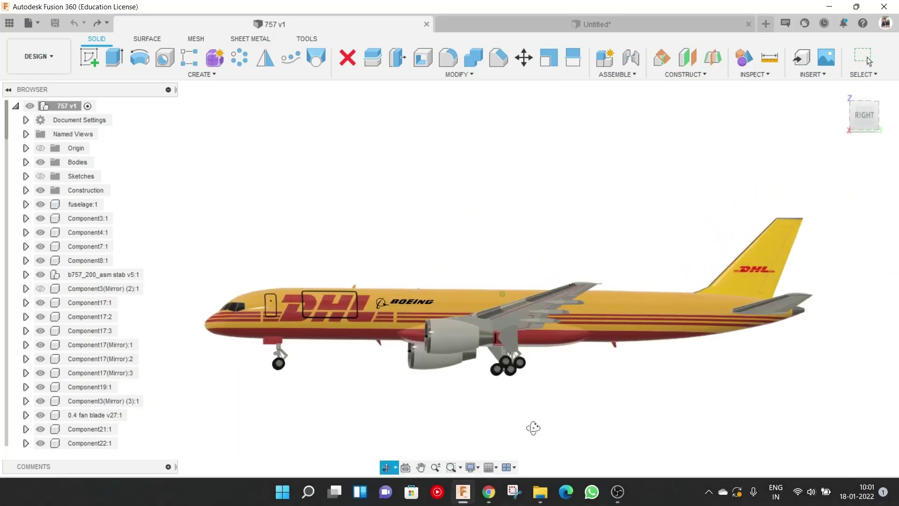
Step: Switch to Chrome and search Google Images for "boeing 757 blueprint"
{"action": "left_click", "coordinate": [489, 494]}
{"action": "left_click", "coordinate": [349, 241]}
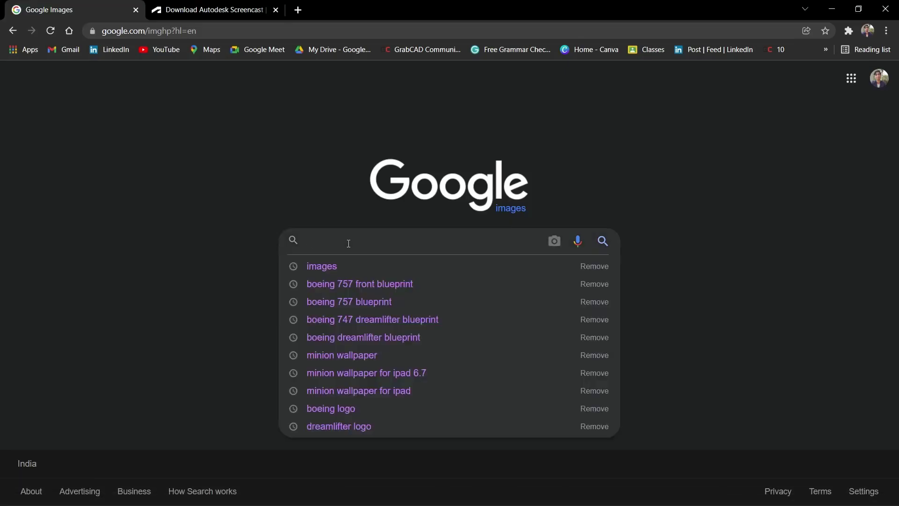
{"action": "type", "text": "bow"}
{"action": "key", "text": "BackSpace"}
{"action": "type", "text": "e"}
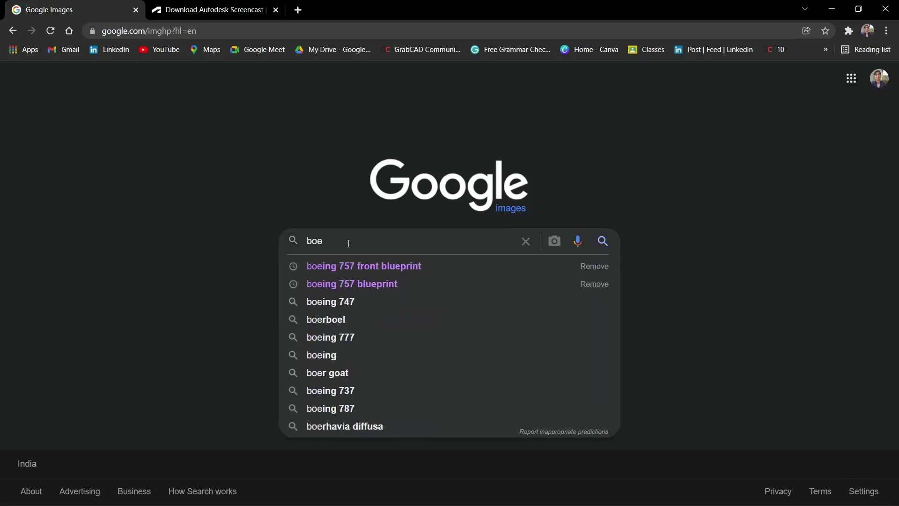
{"action": "key", "text": "Down"}
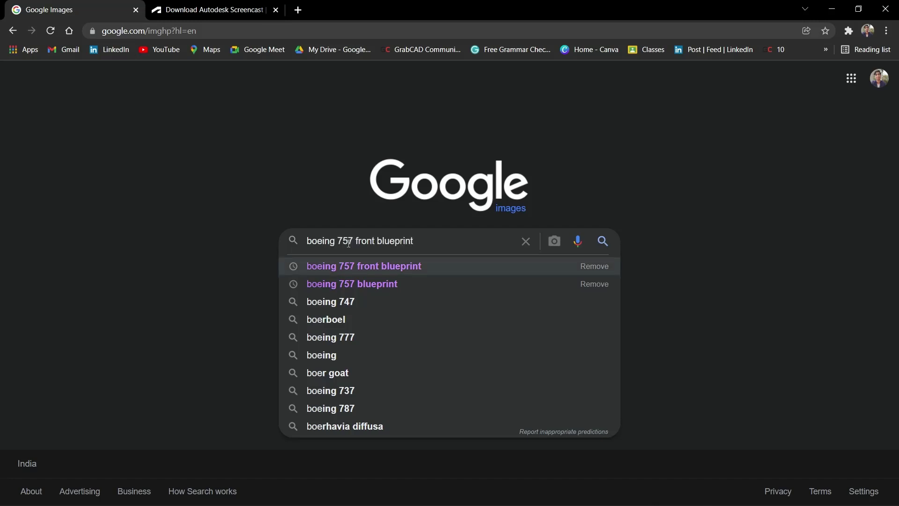
{"action": "key", "text": "Down"}
{"action": "key", "text": "Return"}
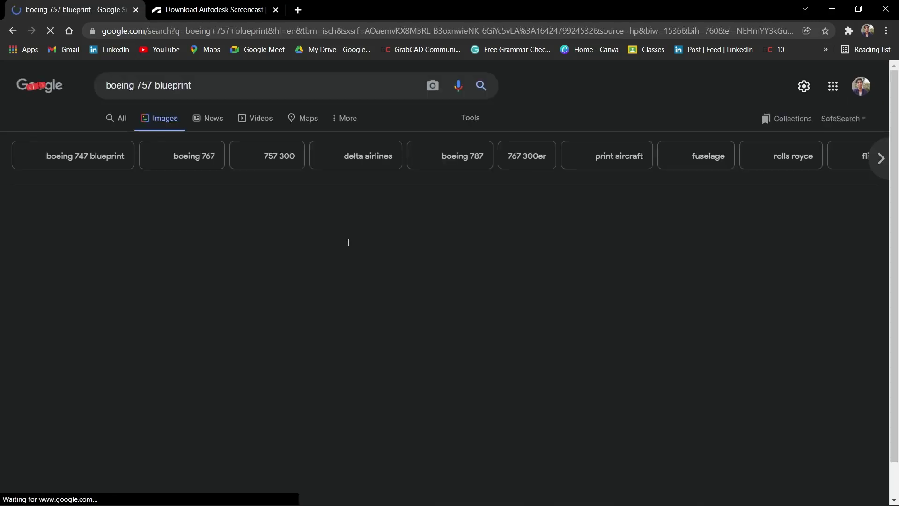
Step: Save the Boeing 757-200 blueprint from the getoutlines.com result to the Desktop as boeing-757-200.gif
{"action": "scroll", "coordinate": [496, 322], "scroll_direction": "down", "scroll_amount": 6}
{"action": "scroll", "coordinate": [490, 336], "scroll_direction": "up", "scroll_amount": 6}
{"action": "scroll", "coordinate": [468, 337], "scroll_direction": "down", "scroll_amount": 5}
{"action": "scroll", "coordinate": [466, 334], "scroll_direction": "up", "scroll_amount": 5}
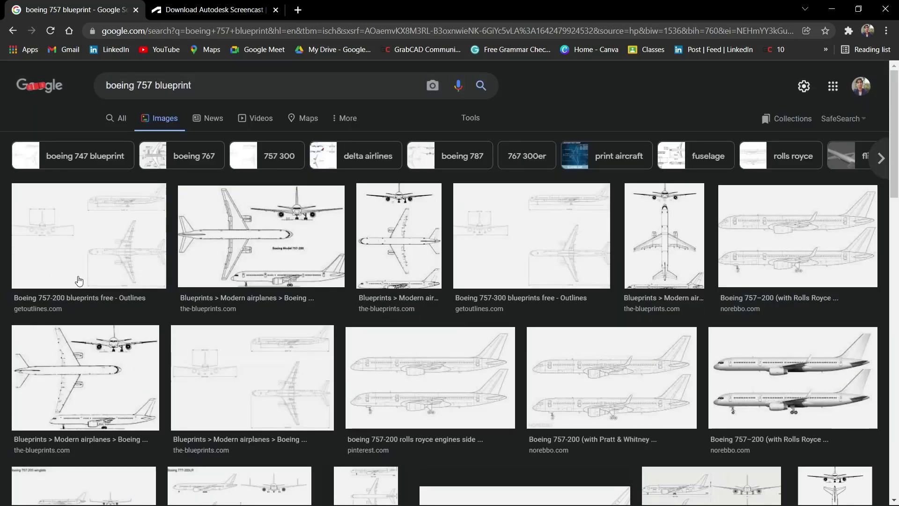
{"action": "left_click", "coordinate": [68, 260]}
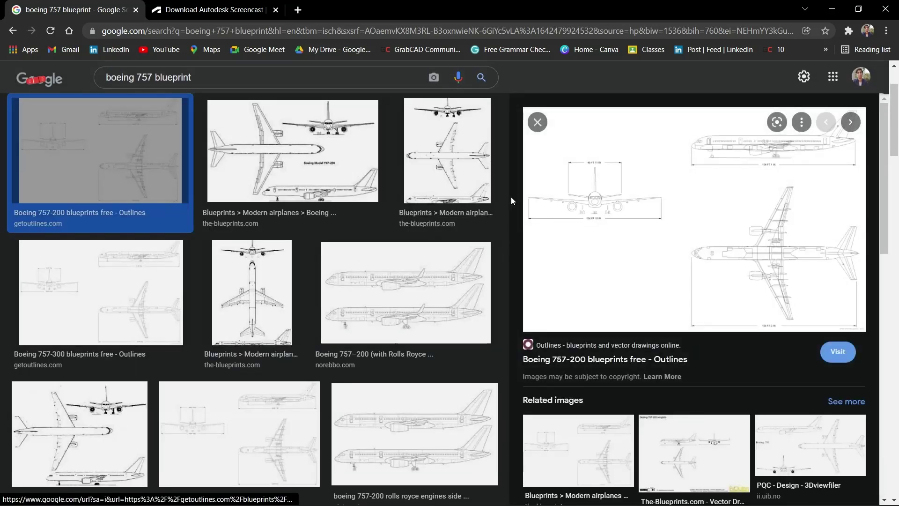
{"action": "right_click", "coordinate": [574, 199]}
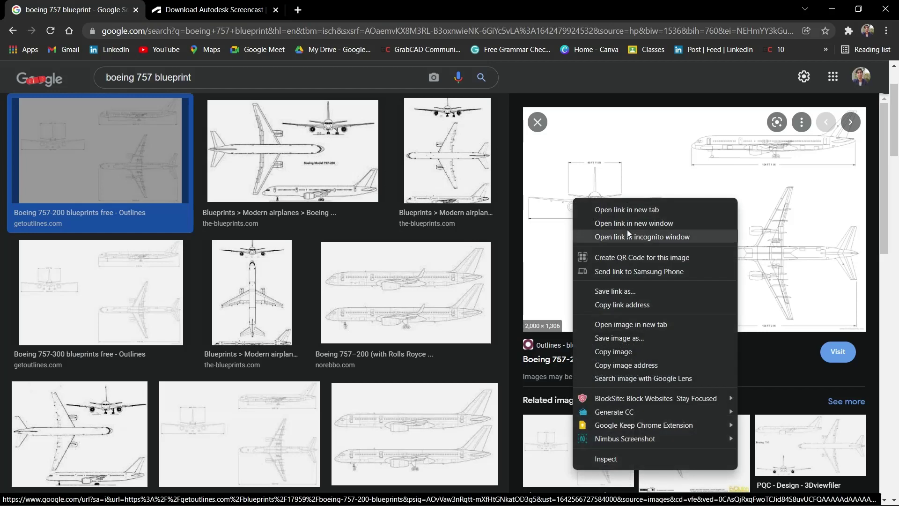
{"action": "left_click", "coordinate": [676, 337]}
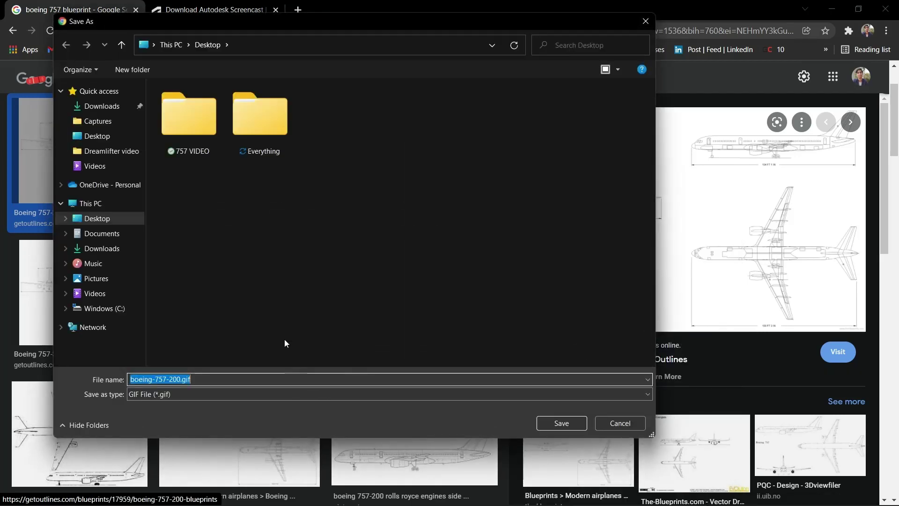
{"action": "left_click", "coordinate": [561, 423]}
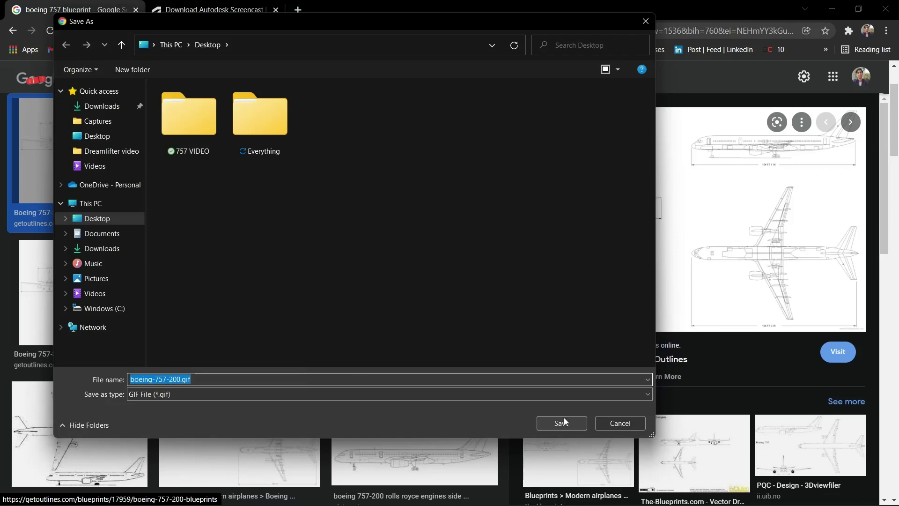
{"action": "mouse_move", "coordinate": [491, 475]}
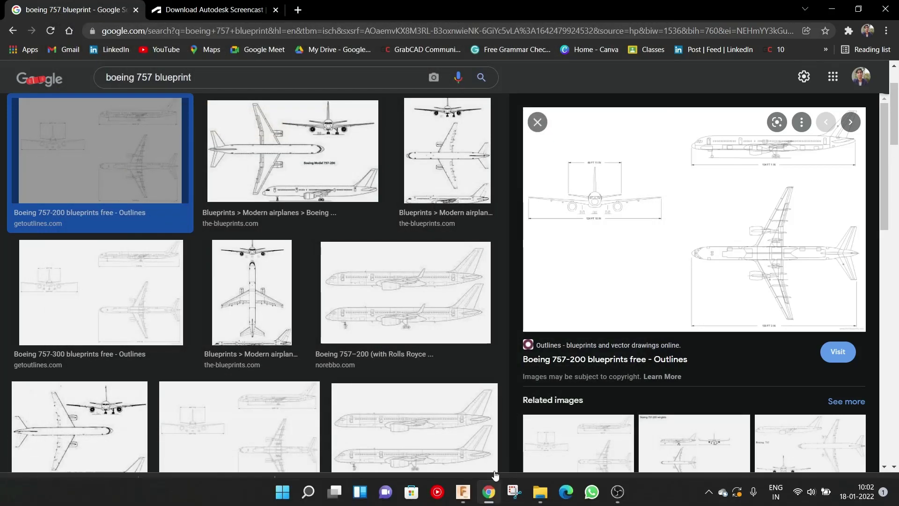
{"action": "mouse_move", "coordinate": [540, 500]}
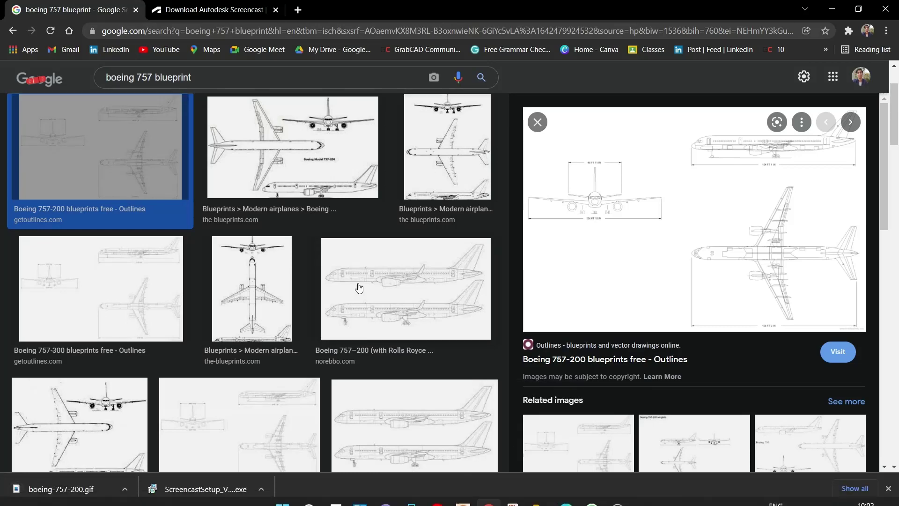
Step: Dismiss the browser's downloads bar and close the Autodesk Screencast download page
{"action": "scroll", "coordinate": [380, 332], "scroll_direction": "down", "scroll_amount": 2}
{"action": "scroll", "coordinate": [379, 332], "scroll_direction": "up", "scroll_amount": 1}
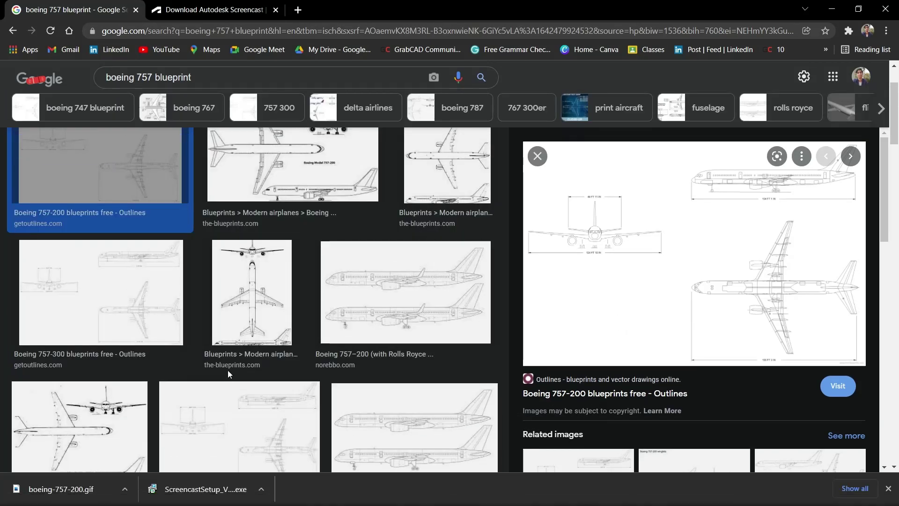
{"action": "left_click", "coordinate": [886, 488]}
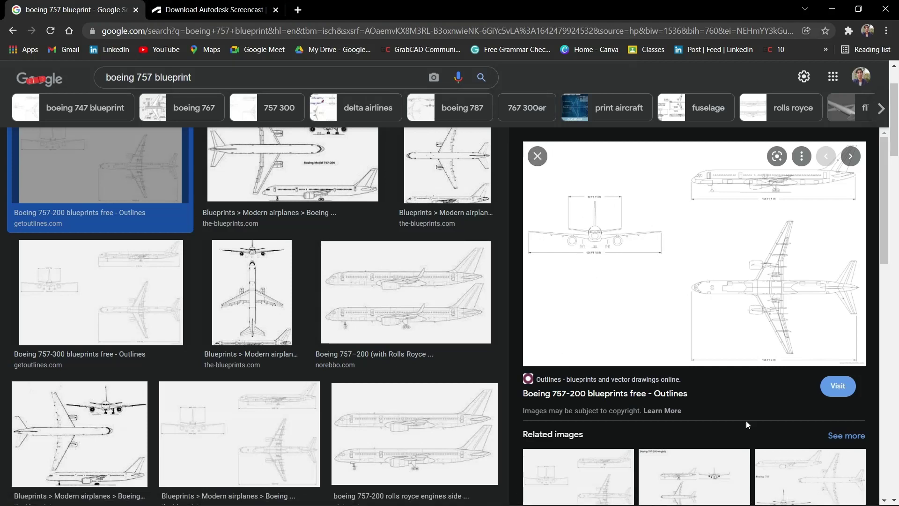
{"action": "left_click", "coordinate": [275, 10]}
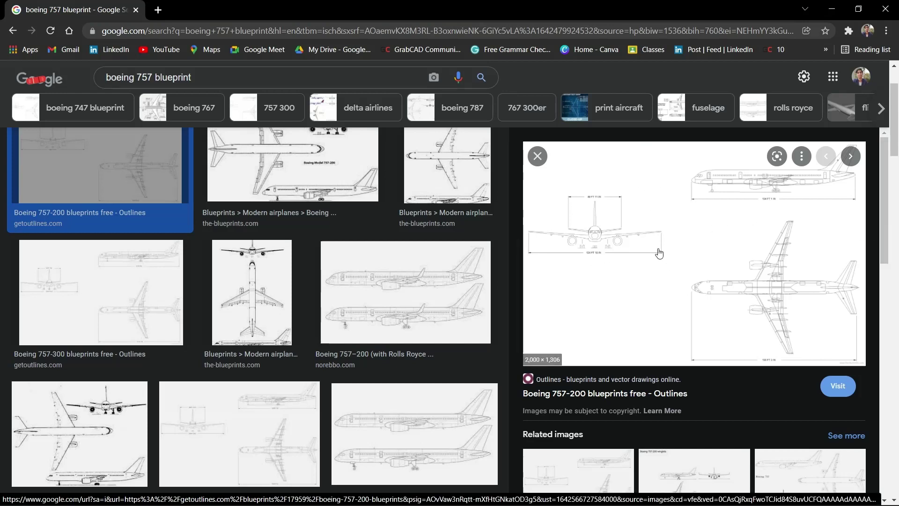
Step: Switch to the 757 VIDEO folder in File Explorer and view the blueprint images from front.jpg through top.jpg
{"action": "mouse_move", "coordinate": [622, 504]}
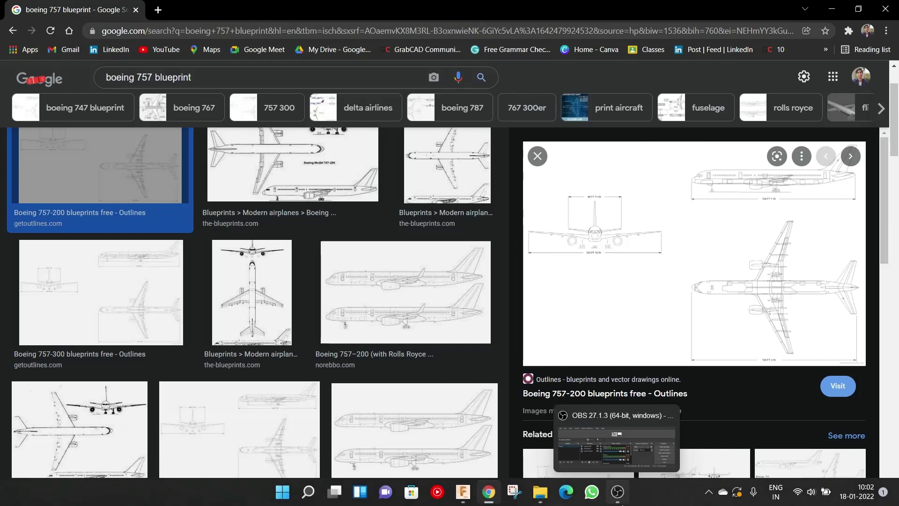
{"action": "left_click", "coordinate": [540, 491]}
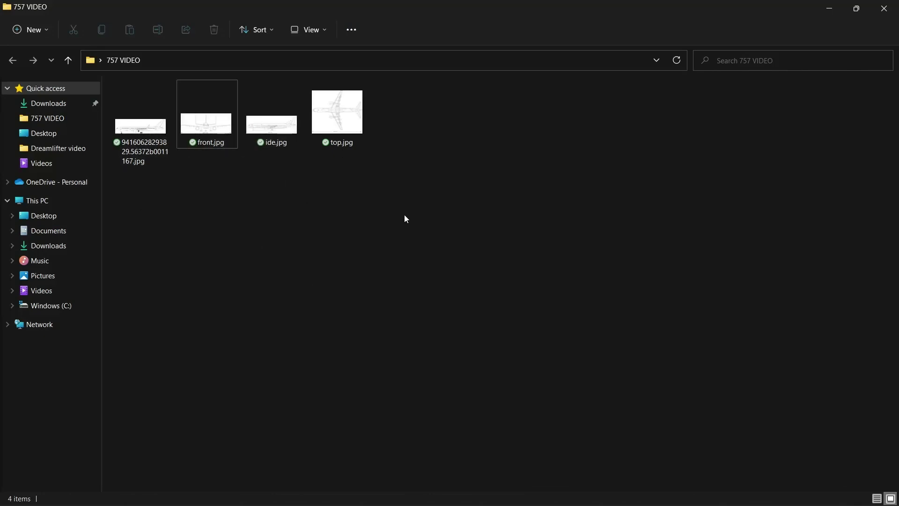
{"action": "left_click", "coordinate": [213, 135]}
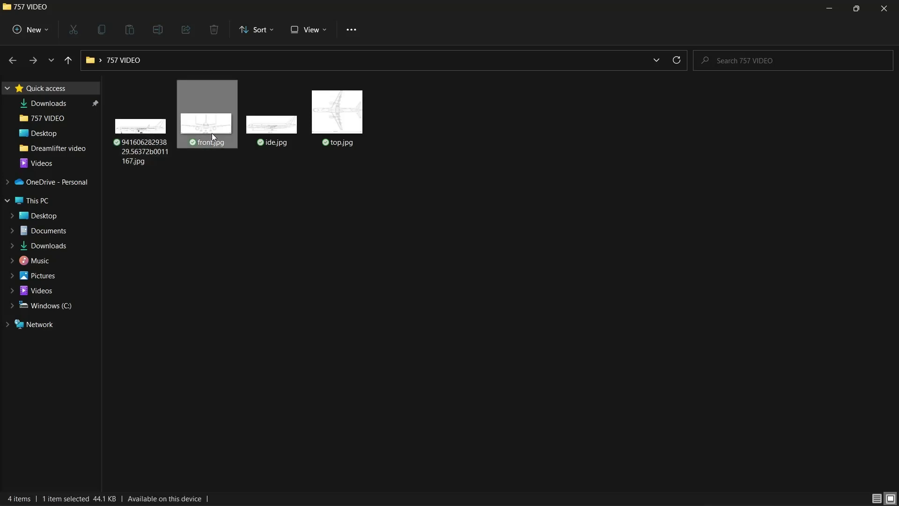
{"action": "double_click", "coordinate": [211, 133]}
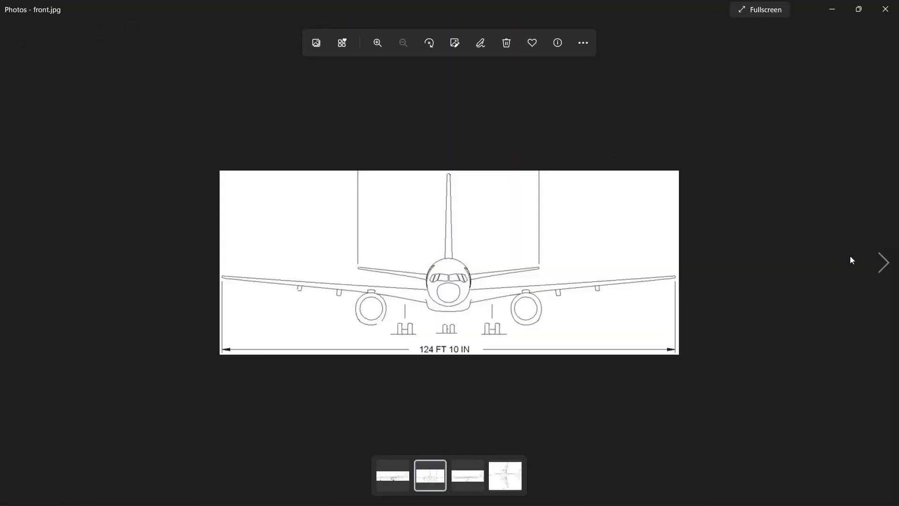
{"action": "left_click", "coordinate": [873, 260]}
{"action": "left_click", "coordinate": [884, 263]}
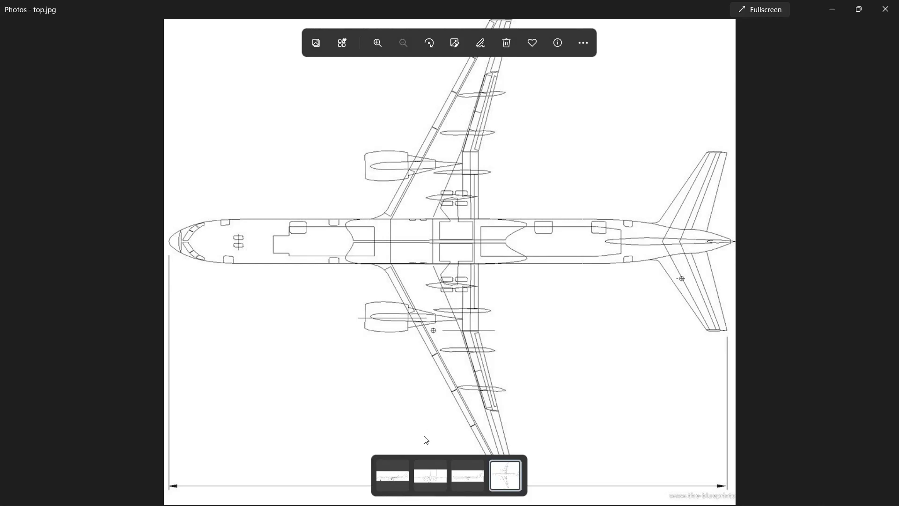
Step: Switch to the empty design in Fusion 360 and check its document units
{"action": "mouse_move", "coordinate": [500, 501]}
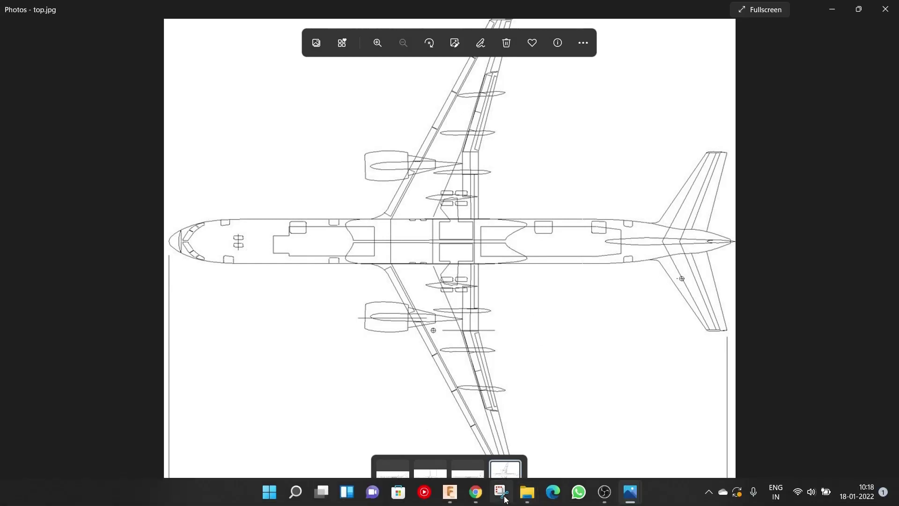
{"action": "left_click", "coordinate": [455, 501]}
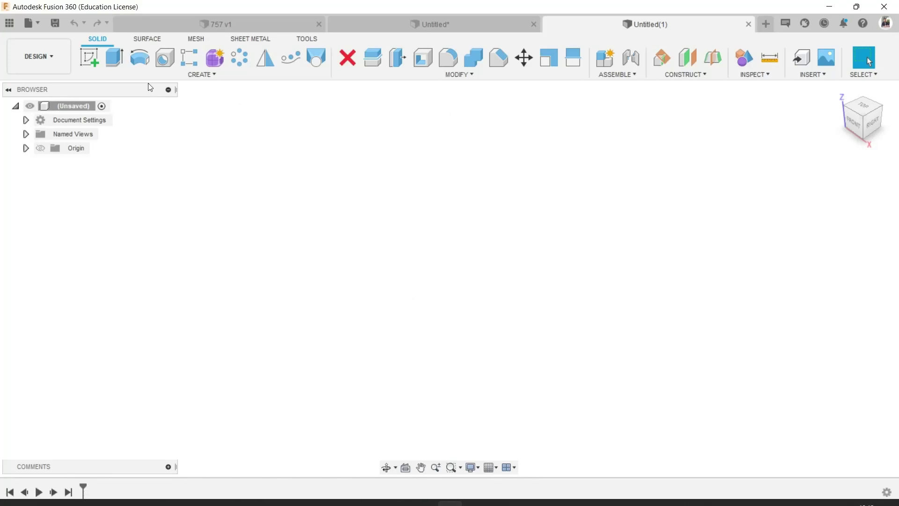
{"action": "left_click", "coordinate": [25, 120]}
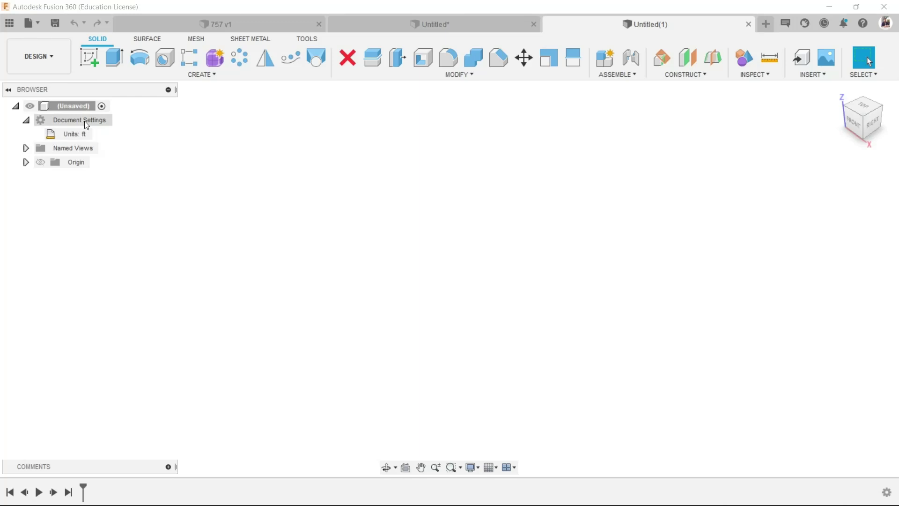
{"action": "mouse_move", "coordinate": [99, 136]}
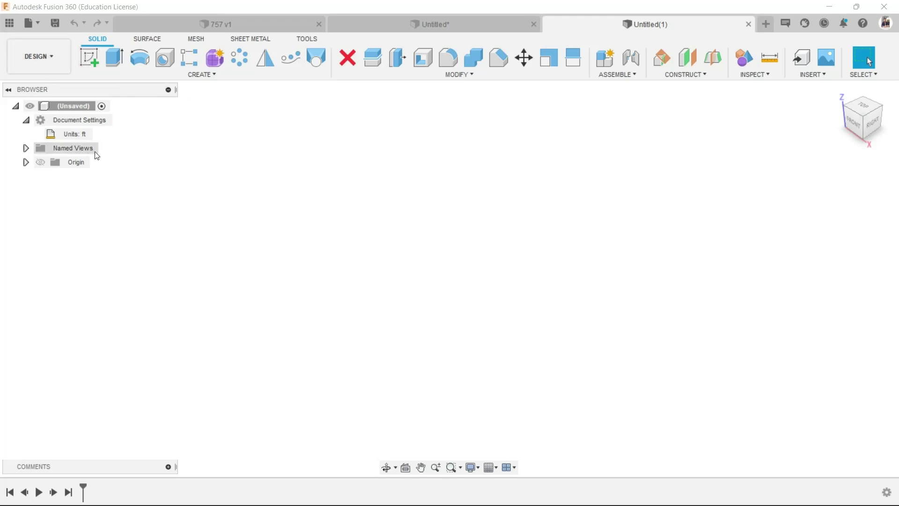
Step: Start a sketch on the YZ plane and insert ide.jpg from the computer as a canvas with 50% opacity
{"action": "left_click", "coordinate": [87, 59]}
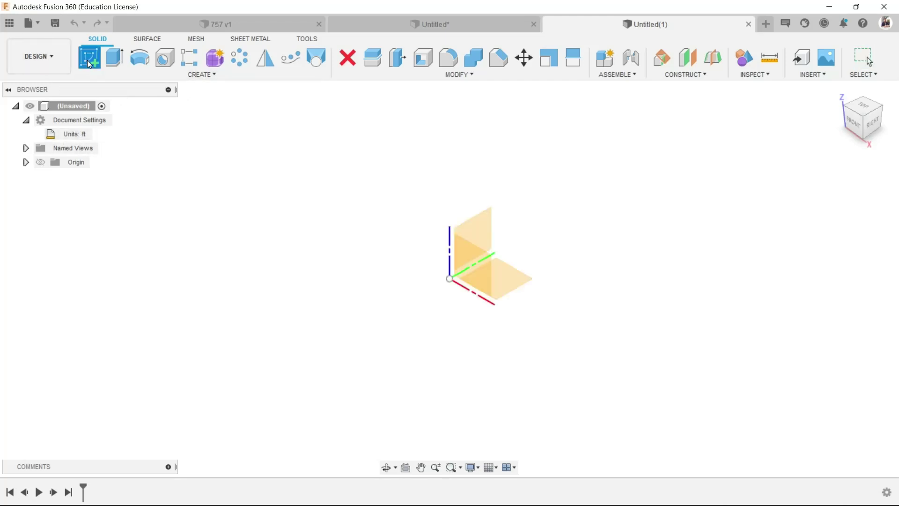
{"action": "left_click", "coordinate": [484, 218]}
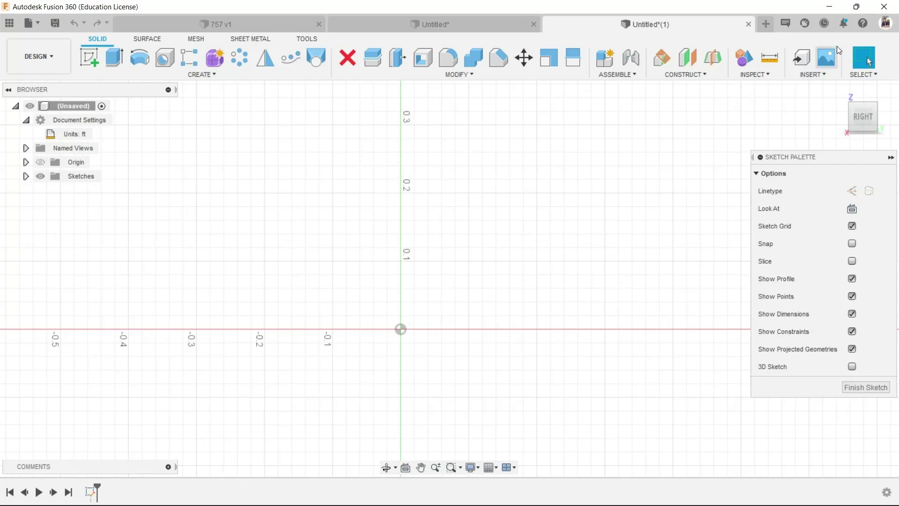
{"action": "left_click", "coordinate": [775, 61]}
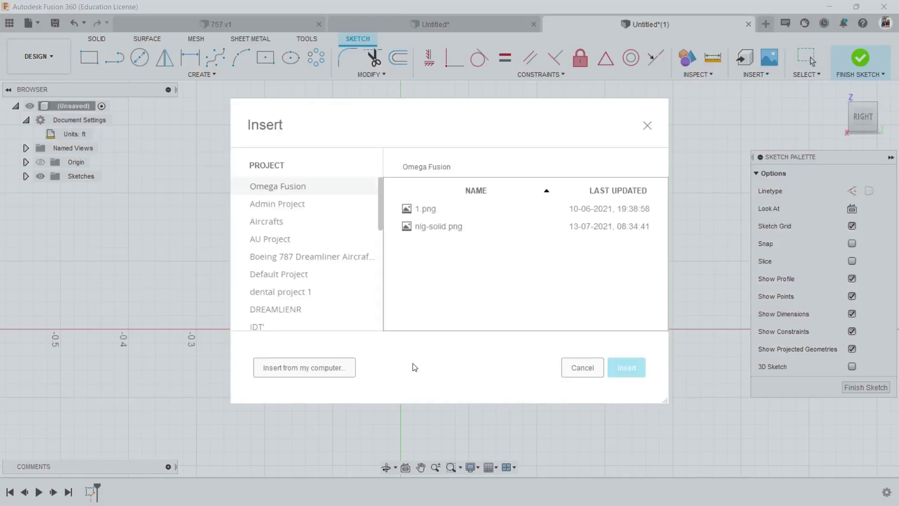
{"action": "left_click", "coordinate": [300, 367]}
{"action": "left_click", "coordinate": [285, 141]}
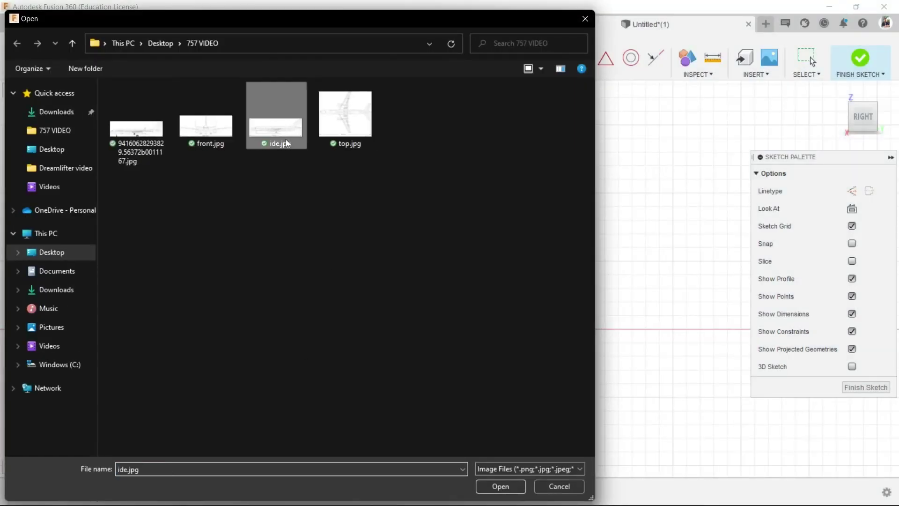
{"action": "double_click", "coordinate": [287, 142]}
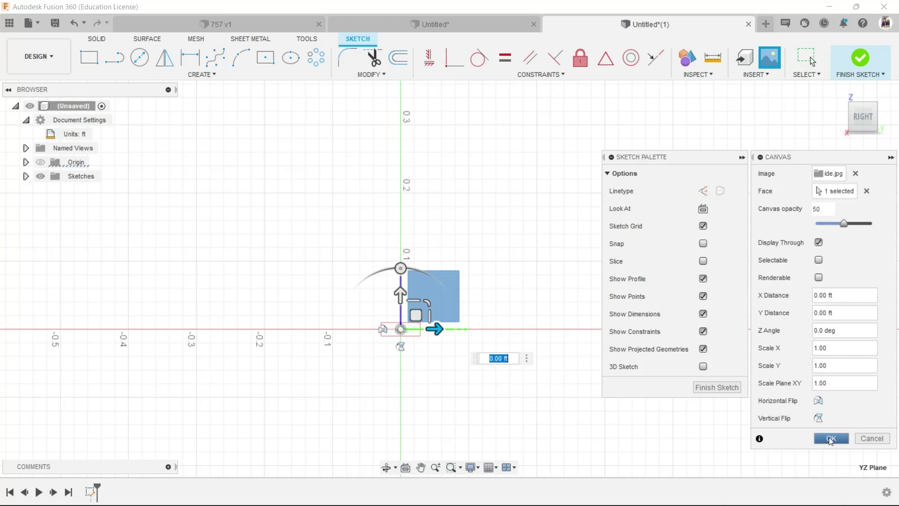
{"action": "left_click", "coordinate": [830, 437]}
{"action": "scroll", "coordinate": [449, 293], "scroll_direction": "up", "scroll_amount": 10}
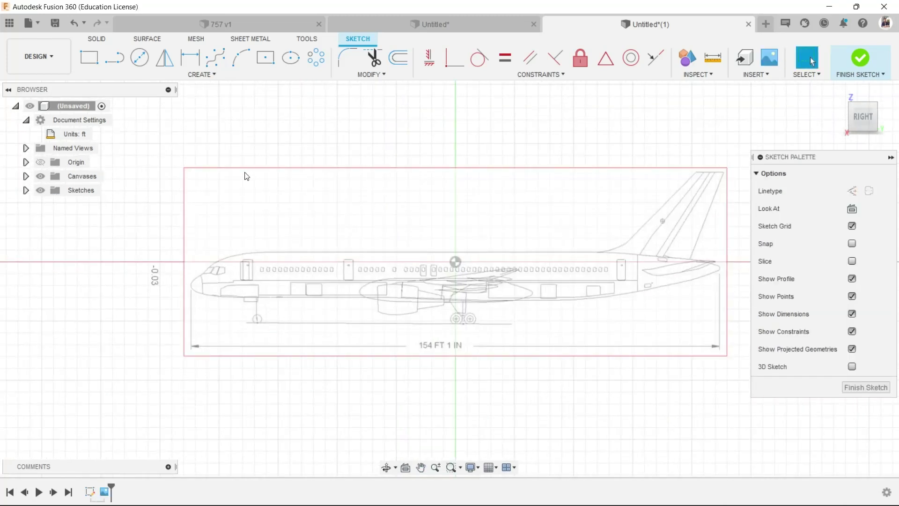
Step: Calibrate the ide canvas by picking the aircraft's nose and tail end and setting the distance between them to 154 ft
{"action": "left_click", "coordinate": [25, 176]}
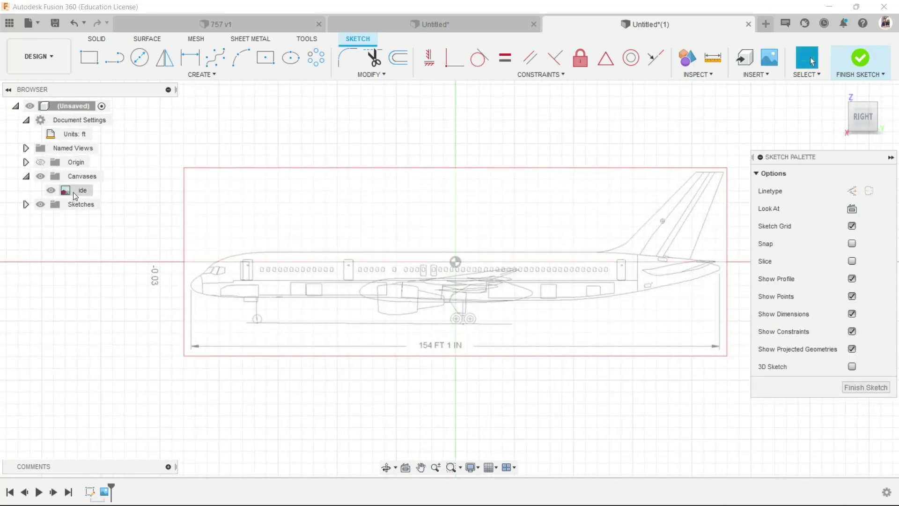
{"action": "right_click", "coordinate": [85, 190]}
{"action": "left_click", "coordinate": [106, 227]}
{"action": "scroll", "coordinate": [160, 269], "scroll_direction": "up", "scroll_amount": 5}
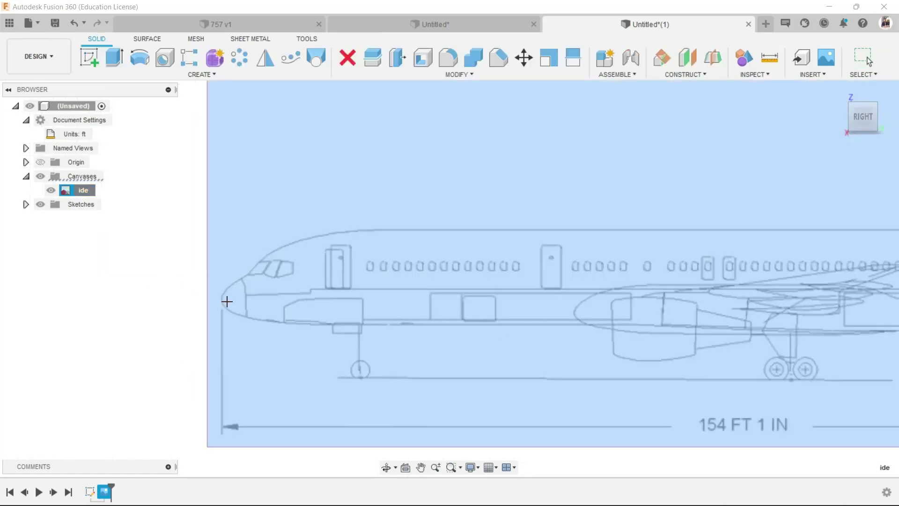
{"action": "left_click", "coordinate": [220, 299]}
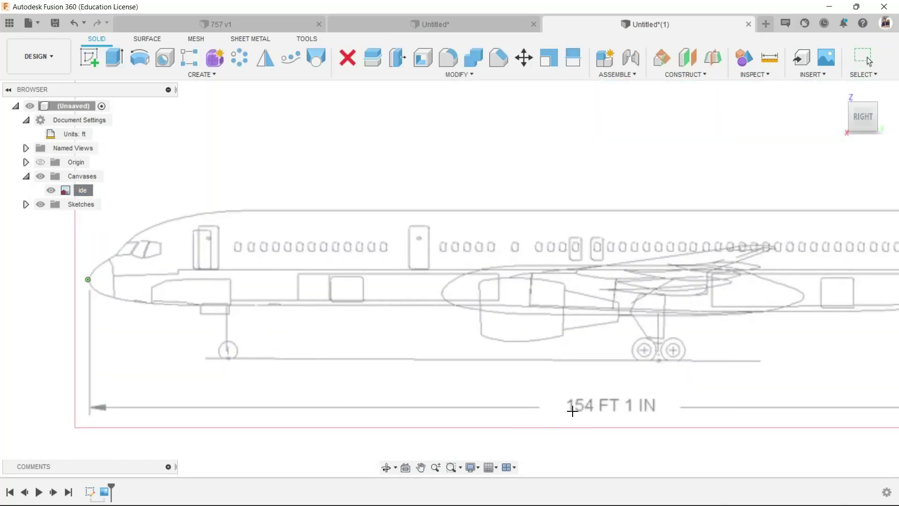
{"action": "scroll", "coordinate": [454, 357], "scroll_direction": "down", "scroll_amount": 5}
{"action": "scroll", "coordinate": [712, 271], "scroll_direction": "up", "scroll_amount": 6}
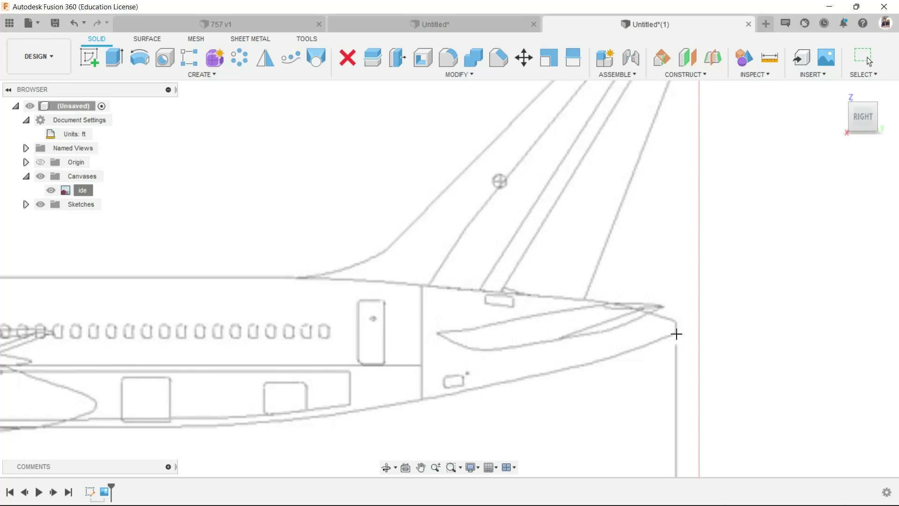
{"action": "left_click", "coordinate": [676, 329]}
{"action": "scroll", "coordinate": [669, 320], "scroll_direction": "down", "scroll_amount": 7}
{"action": "type", "text": "15"}
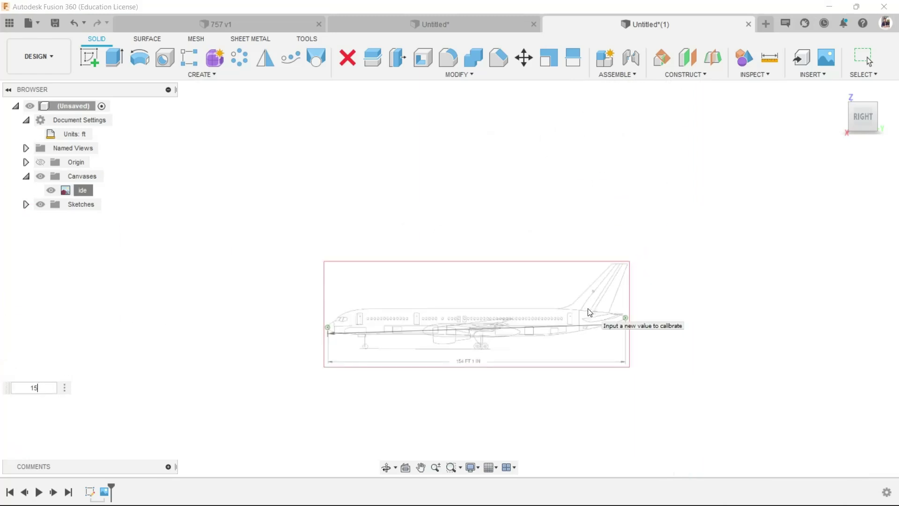
{"action": "type", "text": "4"}
{"action": "key", "text": "Return"}
Step: Sketch a horizontal line about 150 ft long along the top of the fuselage, extending forward past the nose
{"action": "scroll", "coordinate": [431, 312], "scroll_direction": "up", "scroll_amount": 6}
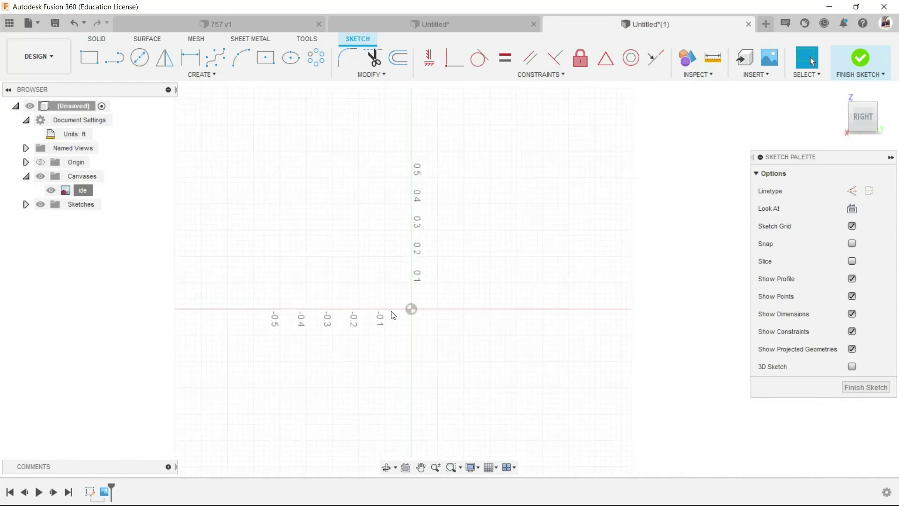
{"action": "scroll", "coordinate": [395, 312], "scroll_direction": "down", "scroll_amount": 8}
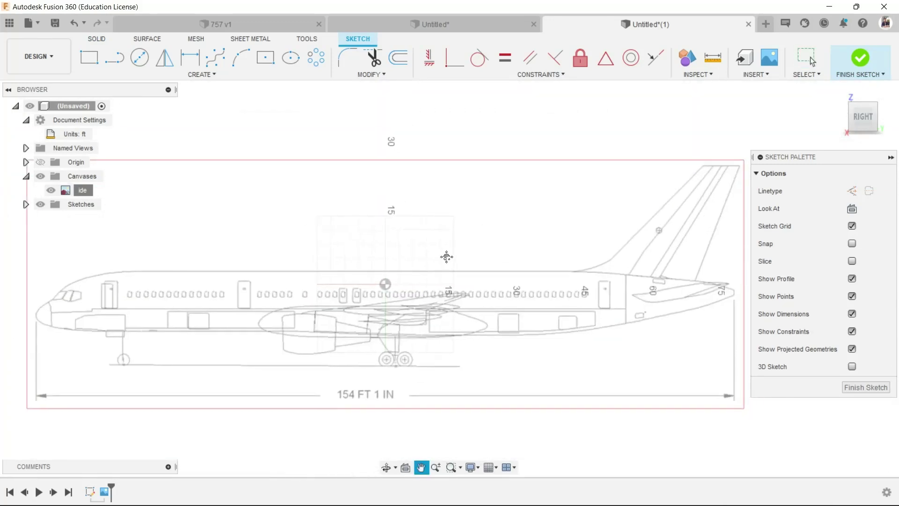
{"action": "key", "text": "l"}
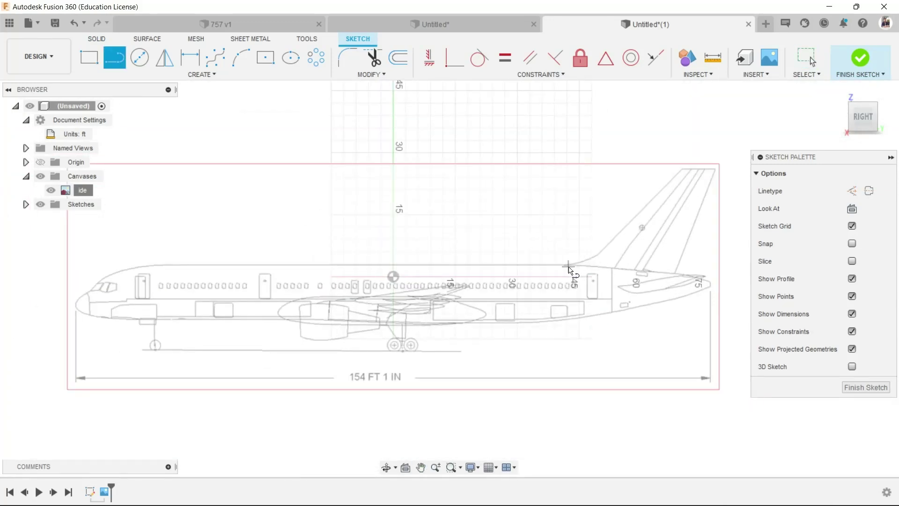
{"action": "left_click", "coordinate": [528, 267]}
{"action": "scroll", "coordinate": [528, 276], "scroll_direction": "down", "scroll_amount": 4}
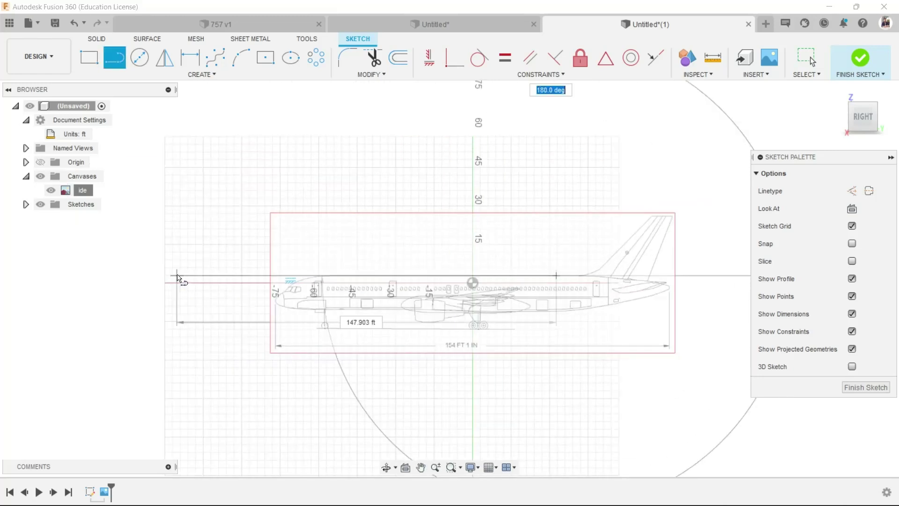
{"action": "double_click", "coordinate": [170, 275]}
Step: Sketch a horizontal line along the fuselage underside, ending below the forward end of the fuselage-top line
{"action": "scroll", "coordinate": [465, 288], "scroll_direction": "up", "scroll_amount": 5}
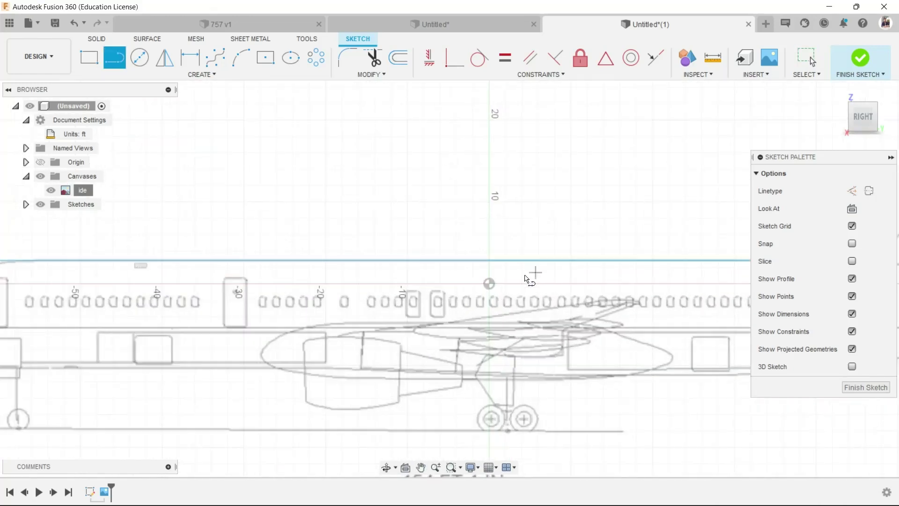
{"action": "left_click", "coordinate": [259, 370]}
{"action": "scroll", "coordinate": [259, 371], "scroll_direction": "down", "scroll_amount": 4}
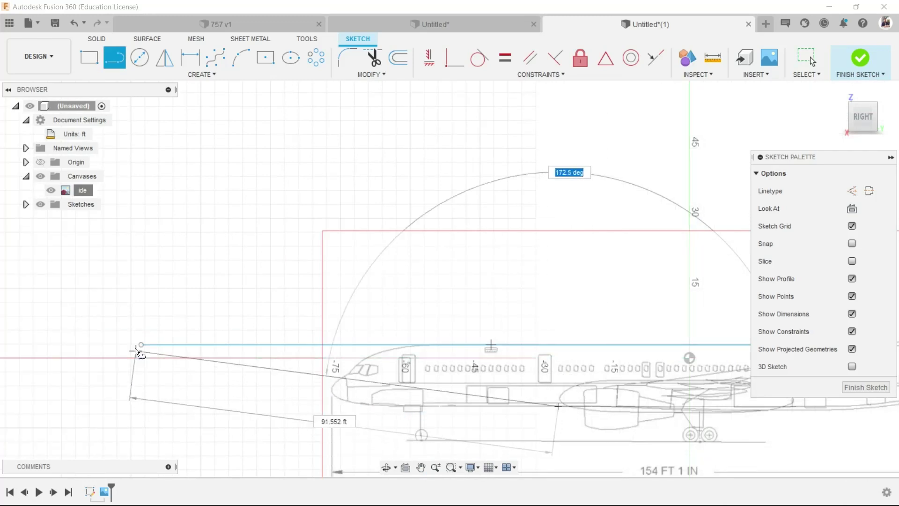
{"action": "double_click", "coordinate": [141, 406]}
{"action": "key", "text": "Escape"}
{"action": "scroll", "coordinate": [178, 337], "scroll_direction": "down", "scroll_amount": 3}
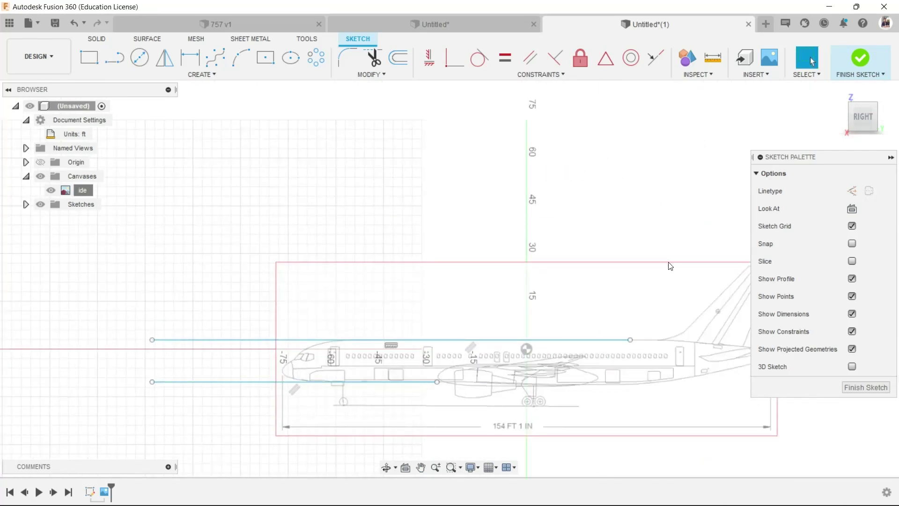
Step: Sketch a horizontal line from the top of the tail fin forward, ending directly above the other two lines' forward ends
{"action": "key", "text": "l"}
{"action": "middle_click_drag", "start_coordinate": [706, 263], "coordinate": [546, 261]}
{"action": "scroll", "coordinate": [545, 261], "scroll_direction": "up", "scroll_amount": 3}
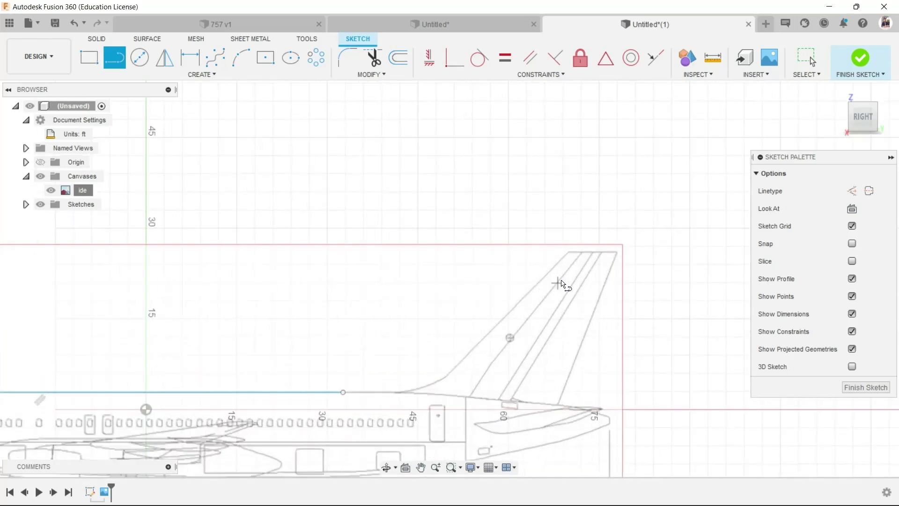
{"action": "left_click", "coordinate": [569, 253]}
{"action": "scroll", "coordinate": [568, 254], "scroll_direction": "down", "scroll_amount": 3}
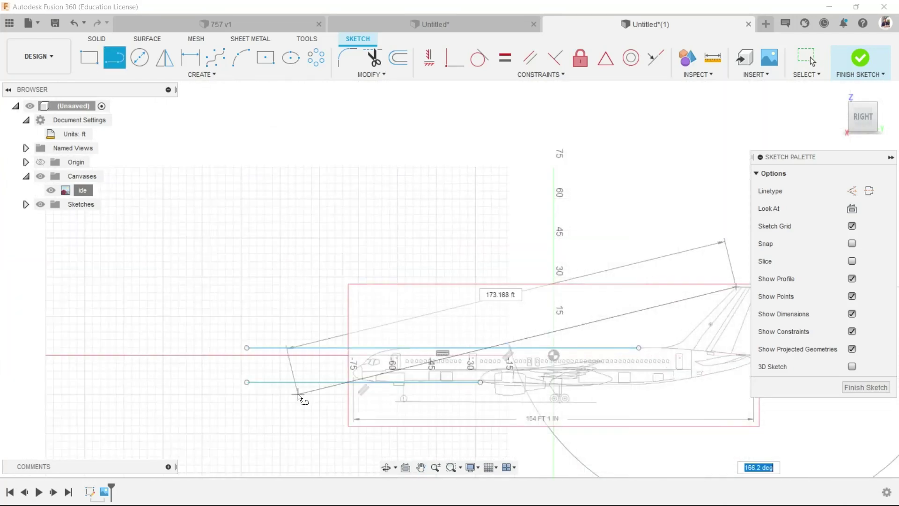
{"action": "left_click", "coordinate": [247, 286]}
{"action": "key", "text": "Escape"}
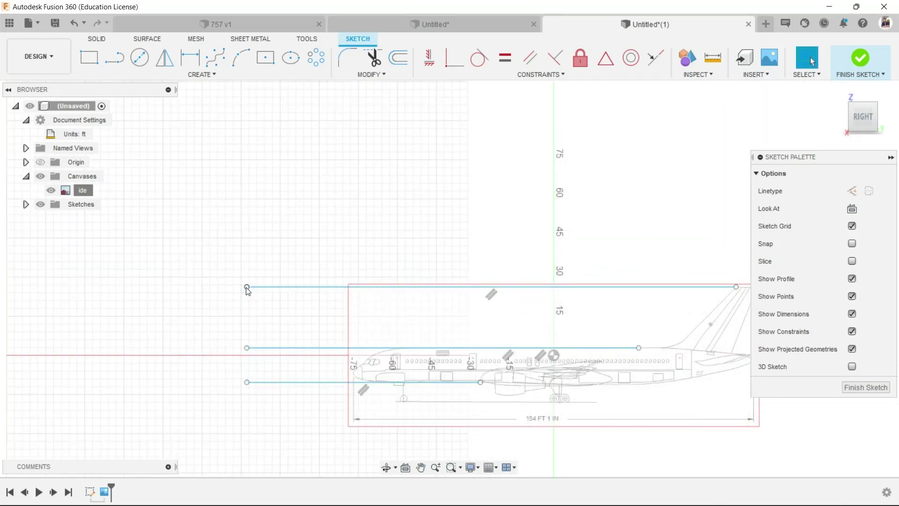
Step: Finish the side-view sketch and start a new sketch on the XZ plane
{"action": "scroll", "coordinate": [247, 286], "scroll_direction": "down", "scroll_amount": 3}
{"action": "left_click", "coordinate": [859, 57]}
{"action": "middle_click_drag", "start_coordinate": [443, 269], "coordinate": [363, 235], "text": "shift"}
{"action": "left_click", "coordinate": [92, 63]}
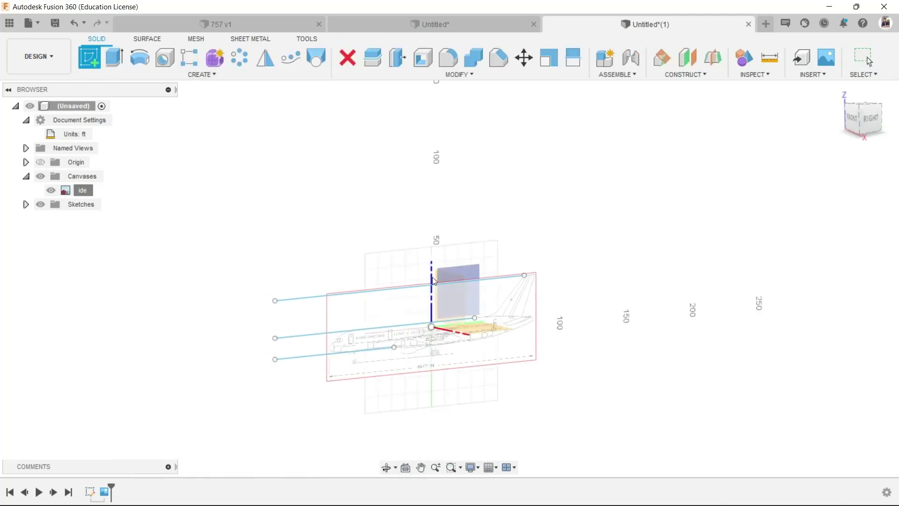
{"action": "left_click", "coordinate": [442, 289]}
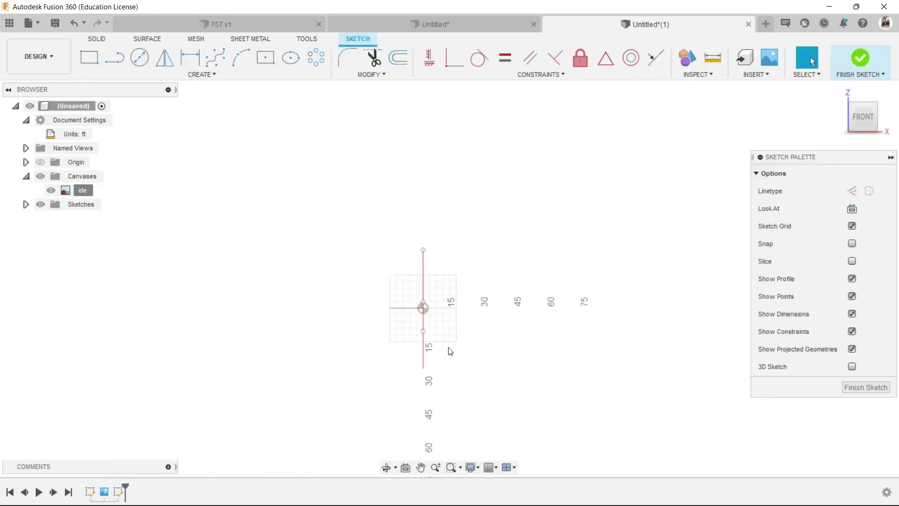
Step: Project the endpoints of the three horizontal reference lines into the front-view sketch
{"action": "key", "text": "p"}
{"action": "left_click", "coordinate": [423, 250]}
{"action": "left_click", "coordinate": [423, 302]}
{"action": "left_click", "coordinate": [423, 331]}
{"action": "key", "text": "Return"}
{"action": "key", "text": "l"}
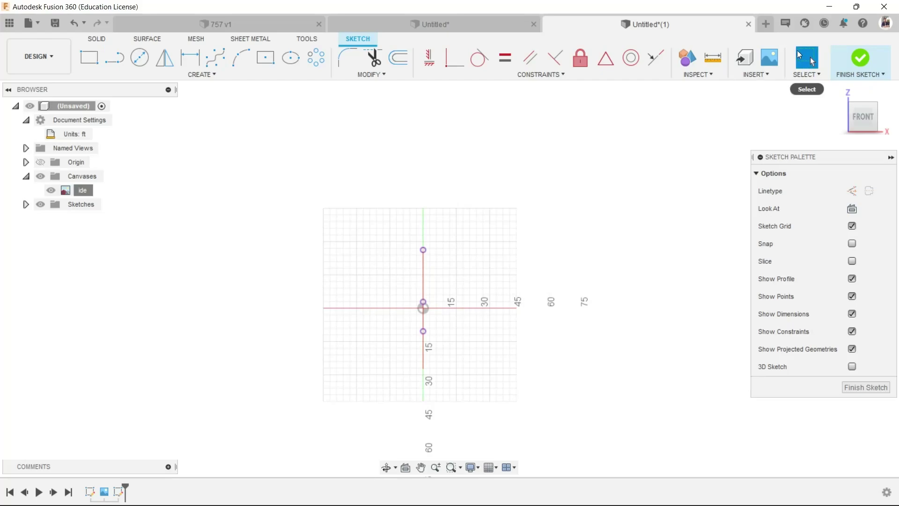
{"action": "left_click", "coordinate": [806, 57]}
Step: Insert front.jpg from the computer as a canvas on the XZ plane with 50% opacity
{"action": "left_click", "coordinate": [776, 57]}
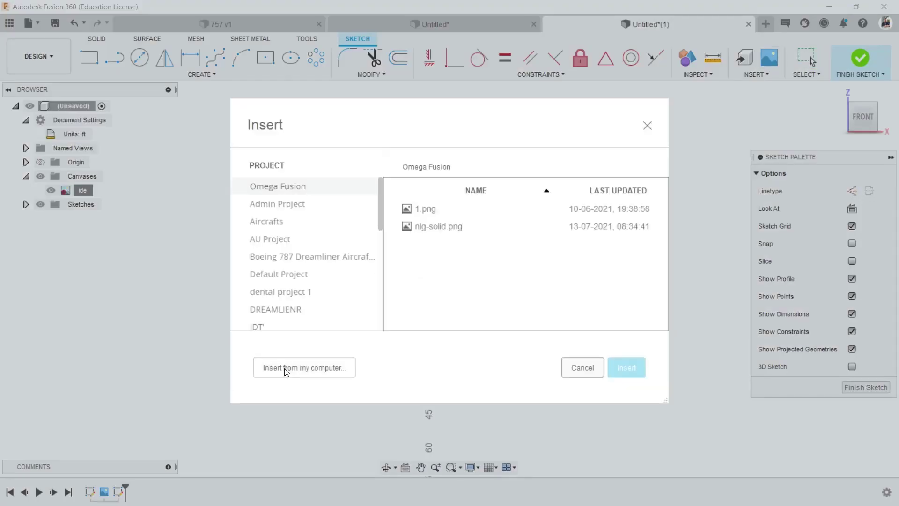
{"action": "left_click", "coordinate": [320, 380]}
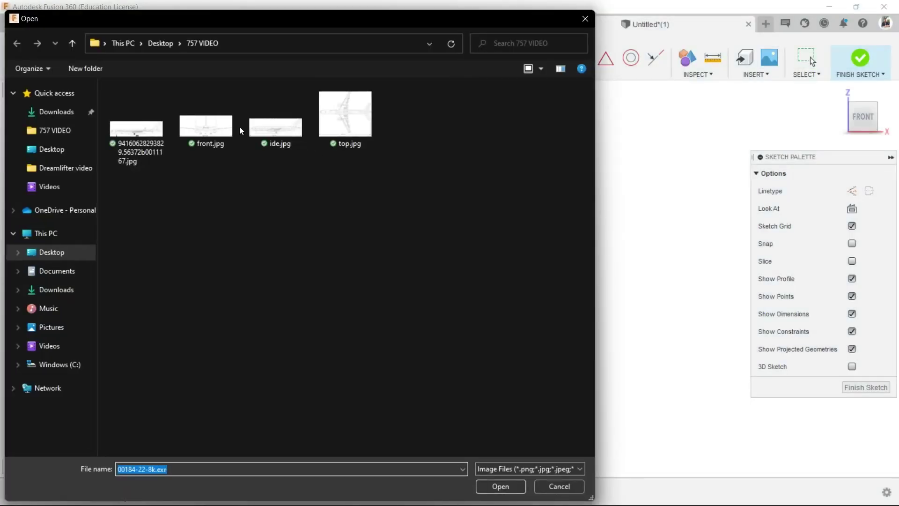
{"action": "left_click", "coordinate": [227, 130]}
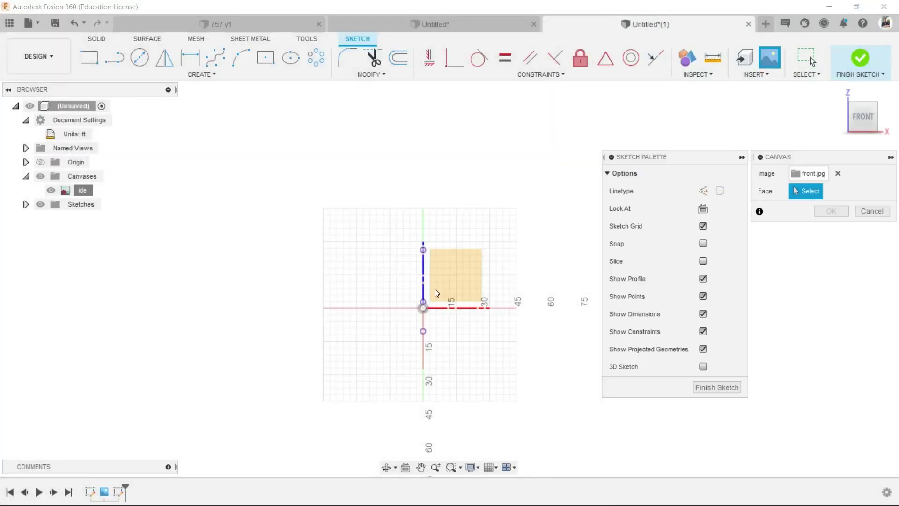
{"action": "left_click", "coordinate": [435, 291]}
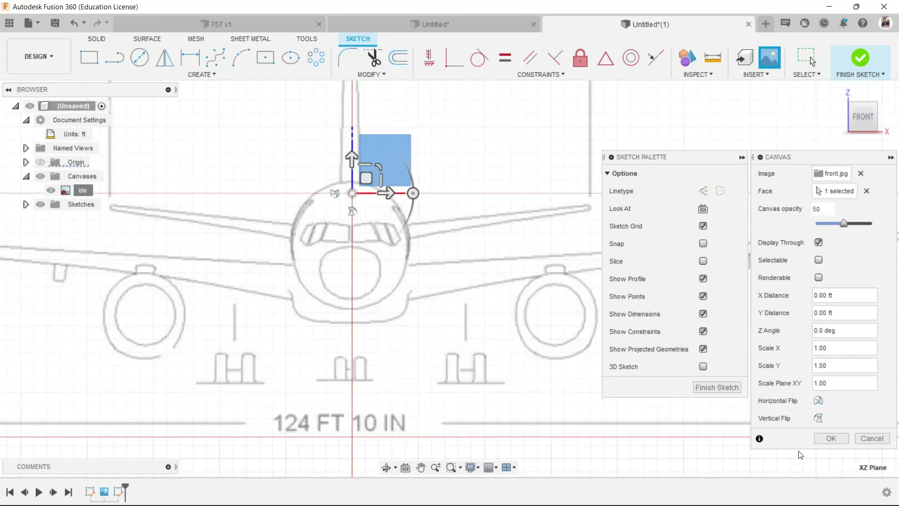
{"action": "left_click", "coordinate": [827, 438]}
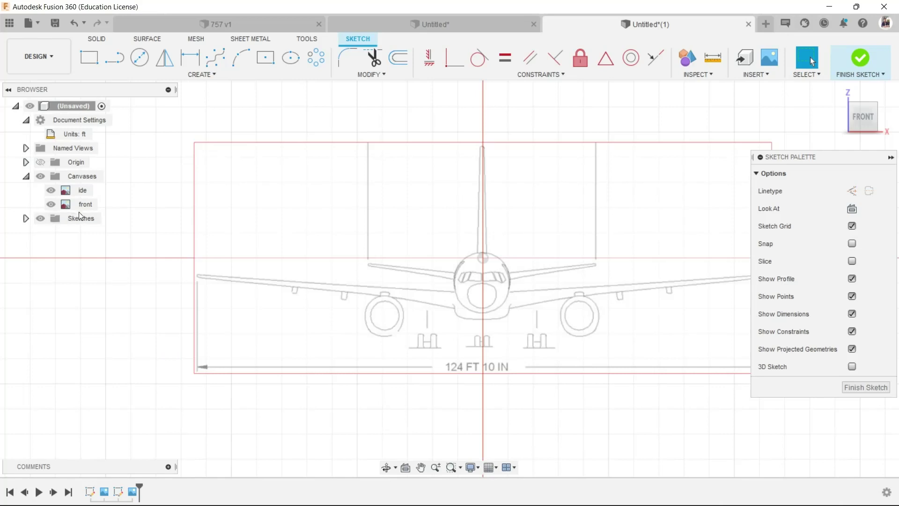
Step: Calibrate the front canvas by picking both wingtips and setting the distance between them to 124 ft
{"action": "left_click", "coordinate": [83, 205]}
{"action": "right_click", "coordinate": [86, 205]}
{"action": "left_click", "coordinate": [148, 240]}
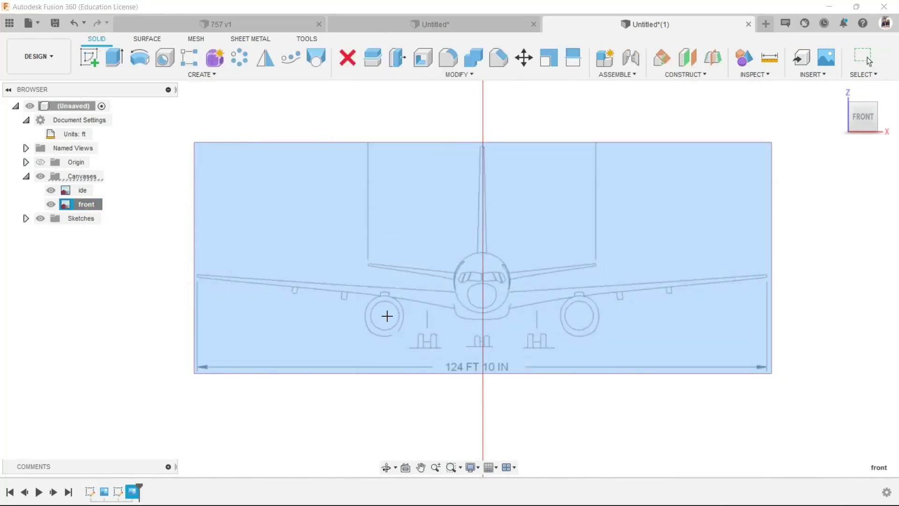
{"action": "scroll", "coordinate": [201, 281], "scroll_direction": "up", "scroll_amount": 5}
{"action": "left_click", "coordinate": [234, 264]}
{"action": "scroll", "coordinate": [323, 269], "scroll_direction": "down", "scroll_amount": 5}
{"action": "scroll", "coordinate": [574, 233], "scroll_direction": "up", "scroll_amount": 2}
{"action": "scroll", "coordinate": [786, 281], "scroll_direction": "up", "scroll_amount": 3}
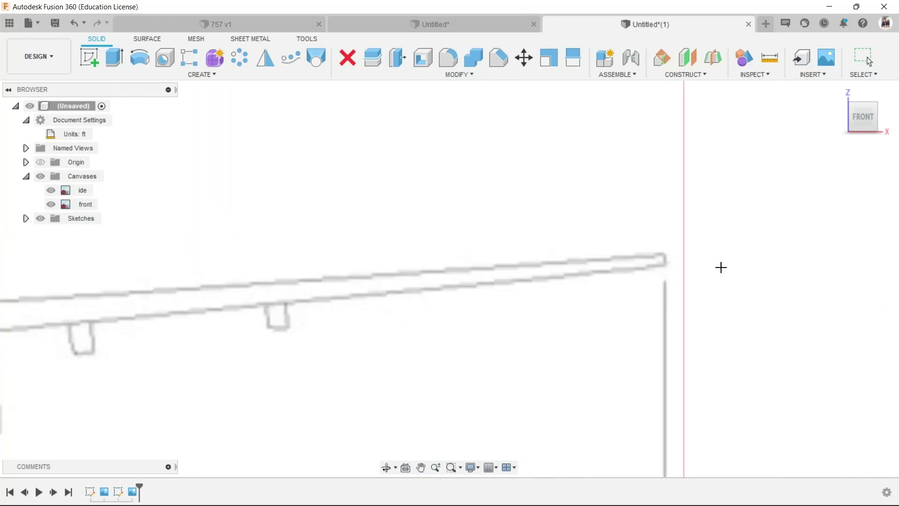
{"action": "left_click", "coordinate": [662, 254]}
{"action": "scroll", "coordinate": [662, 256], "scroll_direction": "down", "scroll_amount": 6}
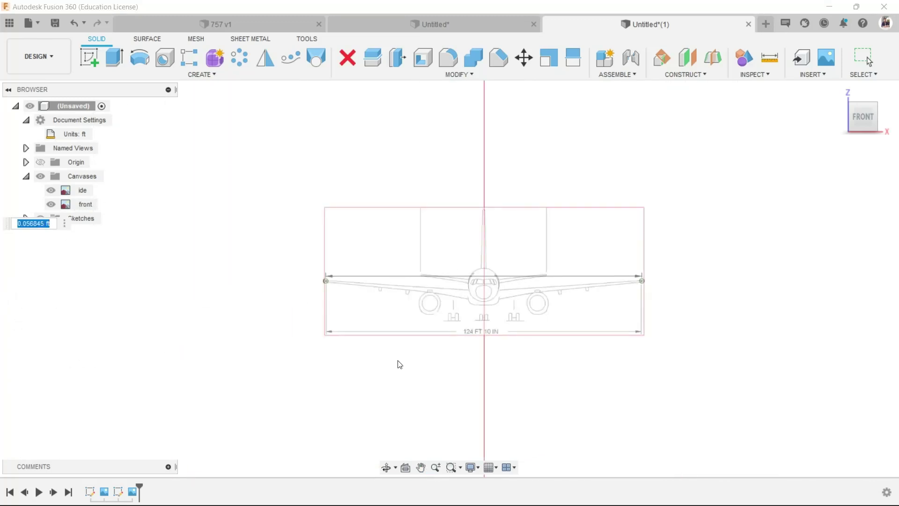
{"action": "type", "text": "124"}
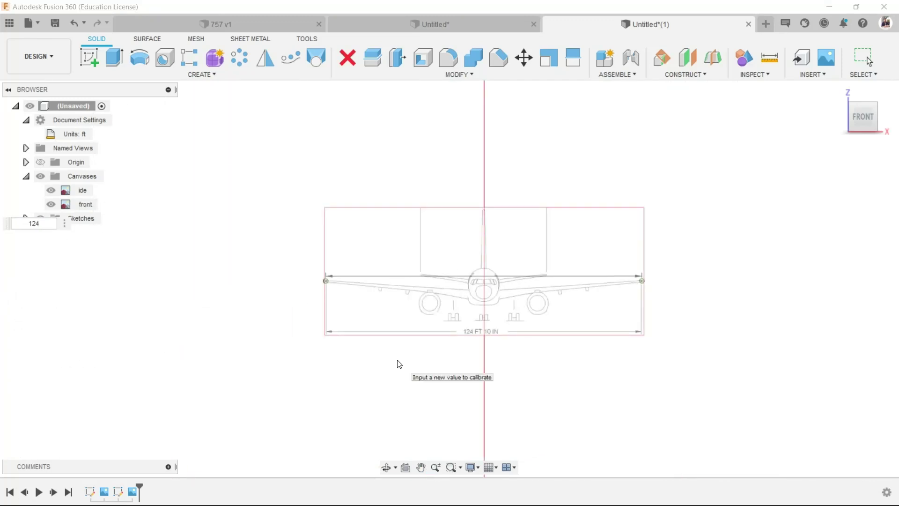
{"action": "key", "text": "Return"}
Step: Edit the front canvas and move it to X distance 1.51 ft and Y distance 0.151 ft to match the projected points
{"action": "scroll", "coordinate": [503, 220], "scroll_direction": "down", "scroll_amount": 5}
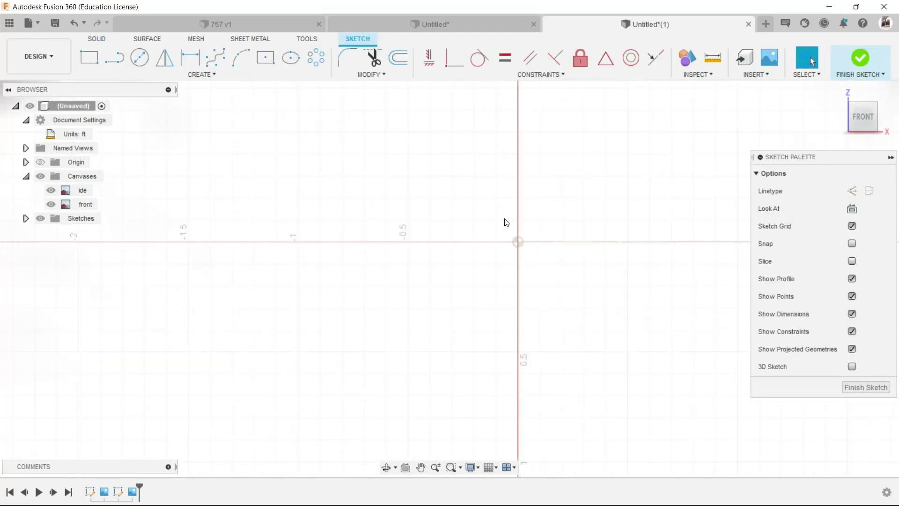
{"action": "scroll", "coordinate": [555, 269], "scroll_direction": "down", "scroll_amount": 4}
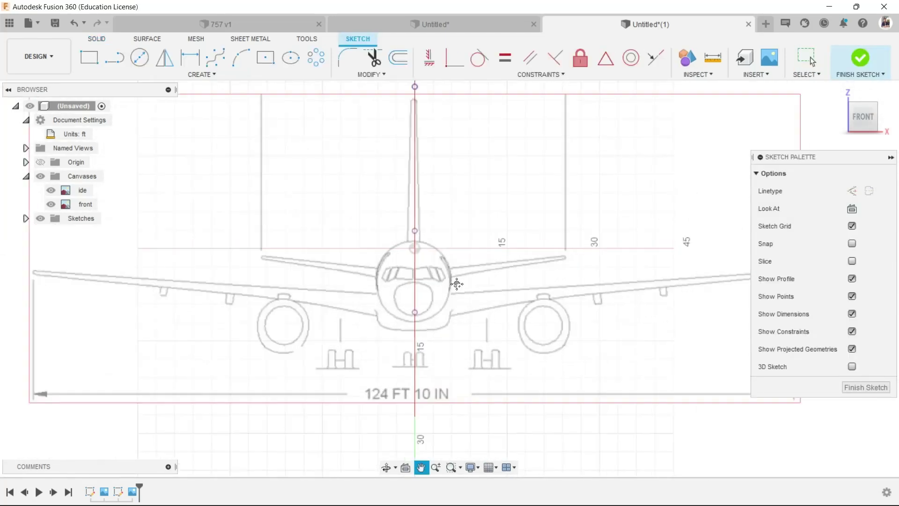
{"action": "right_click", "coordinate": [85, 204]}
{"action": "left_click", "coordinate": [116, 227]}
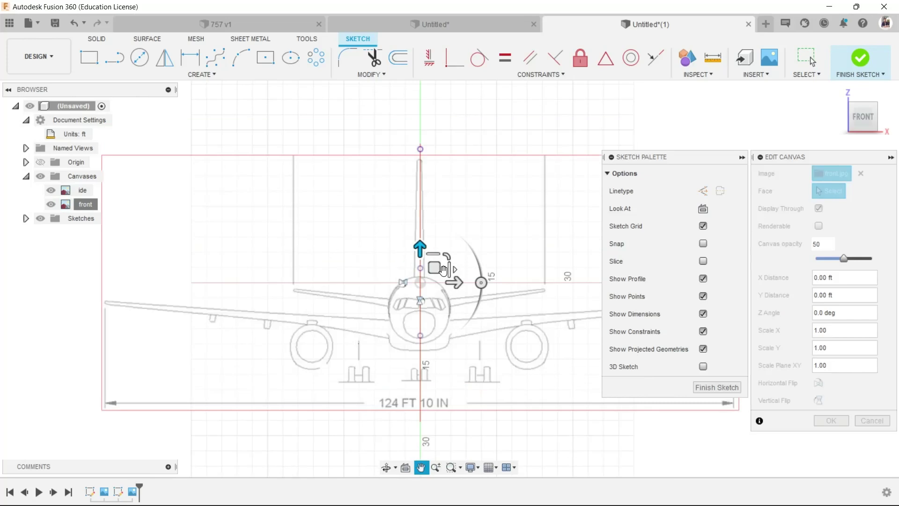
{"action": "left_click_drag", "start_coordinate": [431, 276], "coordinate": [431, 263]}
{"action": "scroll", "coordinate": [330, 357], "scroll_direction": "down", "scroll_amount": 1}
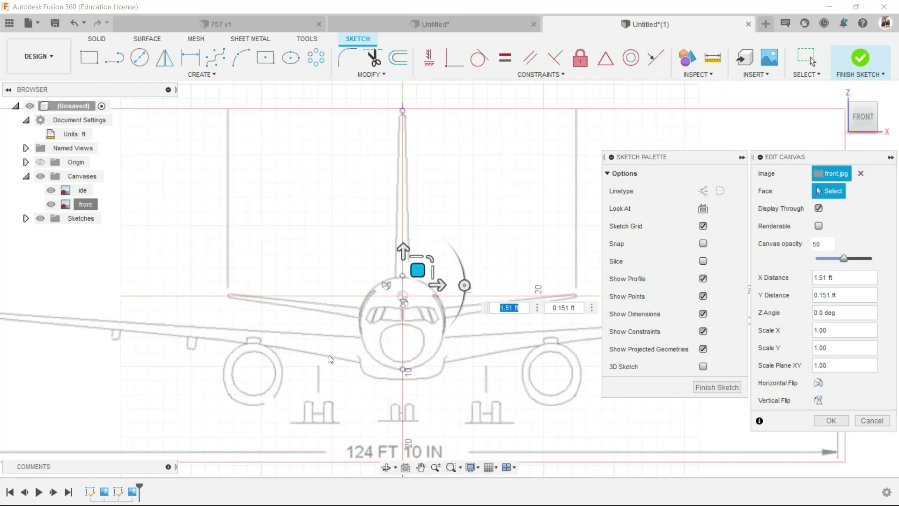
Step: Check the front canvas against the projected points at the fuselage top, underside and fin tip, and close the canvas editing
{"action": "middle_click_drag", "start_coordinate": [351, 262], "coordinate": [347, 269], "text": "shift"}
{"action": "scroll", "coordinate": [345, 271], "scroll_direction": "up", "scroll_amount": 5}
{"action": "scroll", "coordinate": [331, 226], "scroll_direction": "down", "scroll_amount": 5}
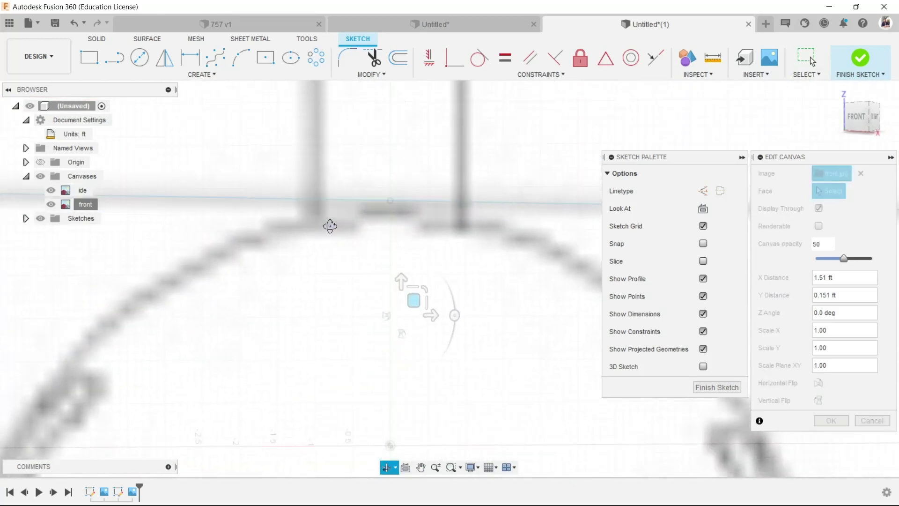
{"action": "scroll", "coordinate": [440, 242], "scroll_direction": "down", "scroll_amount": 3}
{"action": "middle_click_drag", "start_coordinate": [468, 360], "coordinate": [506, 376], "text": "shift"}
{"action": "left_click", "coordinate": [857, 117]}
{"action": "scroll", "coordinate": [431, 264], "scroll_direction": "up", "scroll_amount": 5}
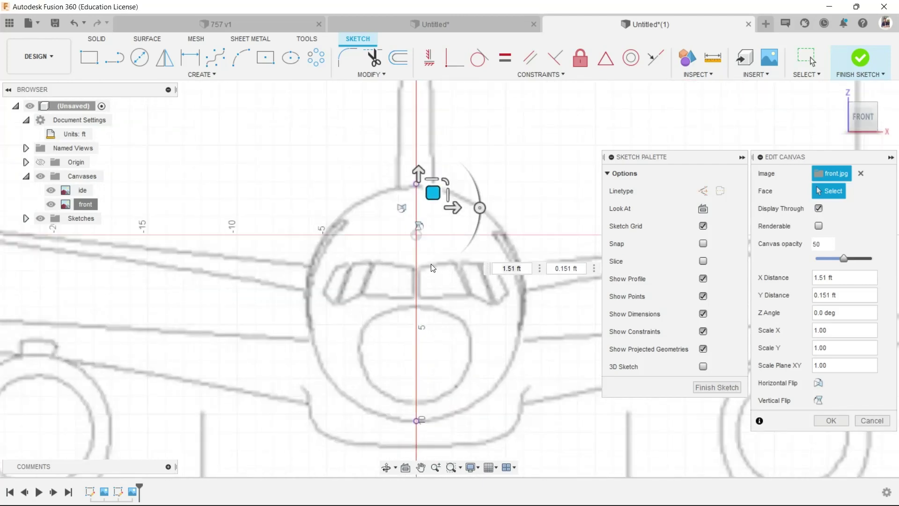
{"action": "scroll", "coordinate": [387, 364], "scroll_direction": "down", "scroll_amount": 3}
{"action": "scroll", "coordinate": [392, 163], "scroll_direction": "up", "scroll_amount": 2}
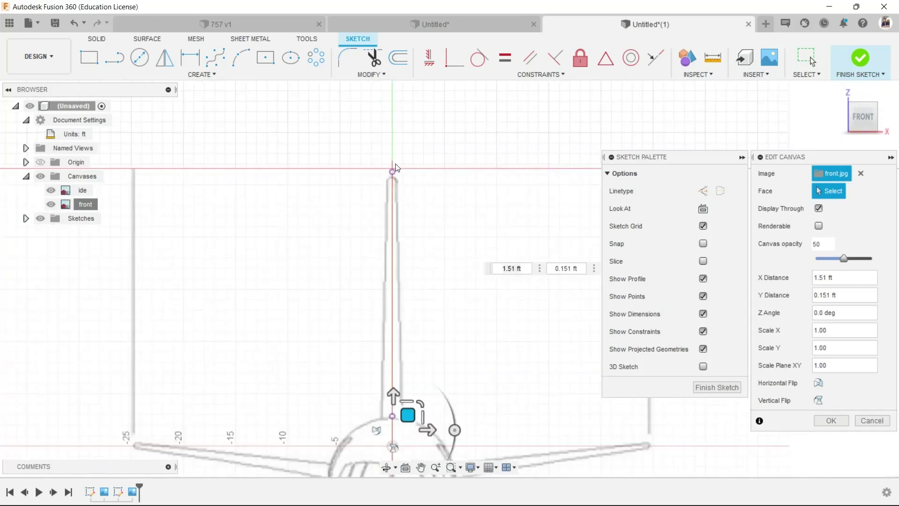
{"action": "scroll", "coordinate": [403, 163], "scroll_direction": "down", "scroll_amount": 2}
{"action": "scroll", "coordinate": [404, 163], "scroll_direction": "down", "scroll_amount": 3}
{"action": "key", "text": "Escape"}
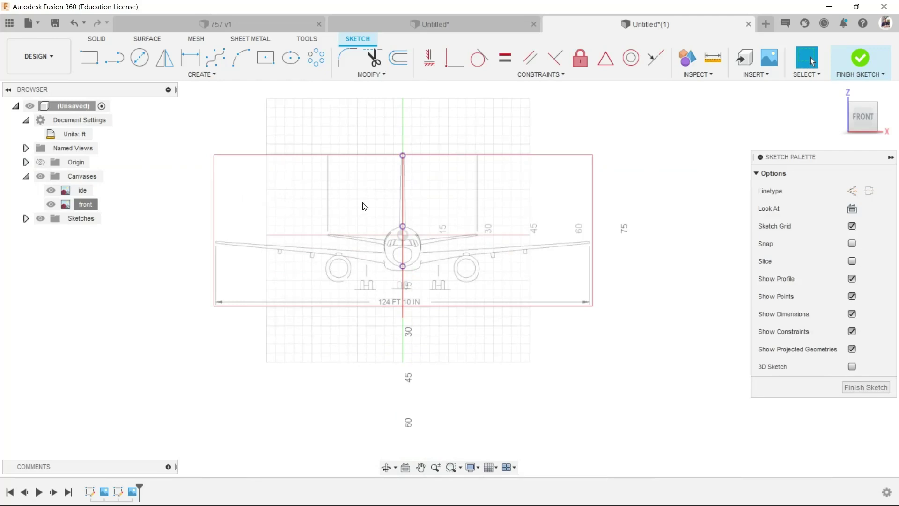
Step: Sketch a horizontal line across the front view from one wingtip to the other
{"action": "left_click_drag", "start_coordinate": [374, 140], "coordinate": [428, 302]}
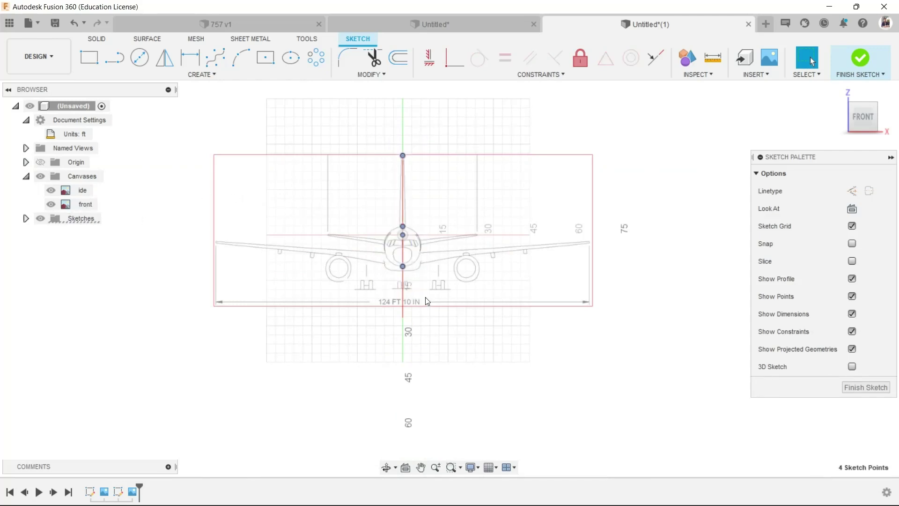
{"action": "scroll", "coordinate": [242, 259], "scroll_direction": "up", "scroll_amount": 5}
{"action": "key", "text": "l"}
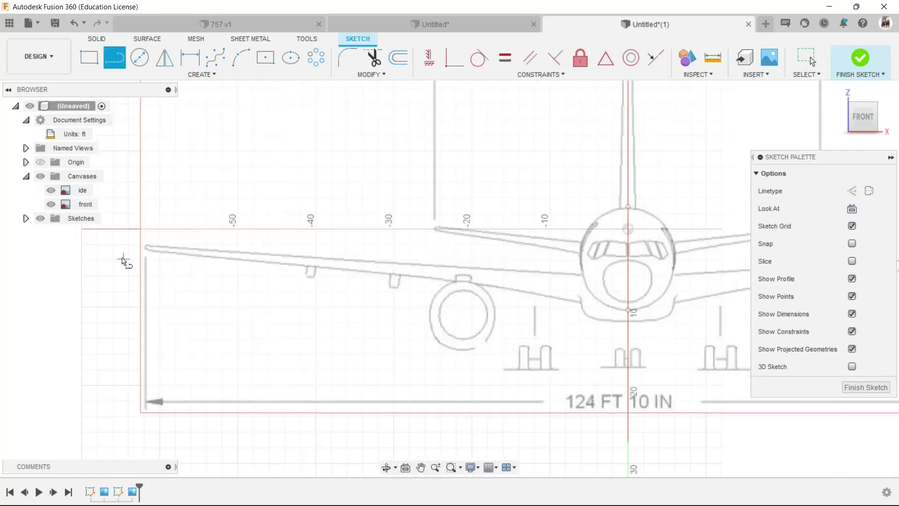
{"action": "left_click", "coordinate": [166, 243]}
{"action": "scroll", "coordinate": [644, 285], "scroll_direction": "down", "scroll_amount": 3}
{"action": "scroll", "coordinate": [471, 311], "scroll_direction": "up", "scroll_amount": 4}
{"action": "left_click", "coordinate": [610, 307]}
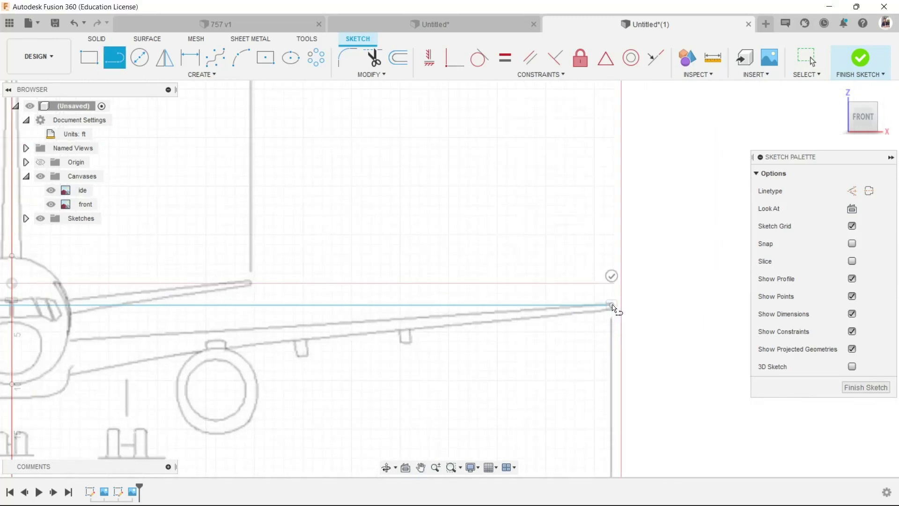
{"action": "key", "text": "Escape"}
Step: Draw a vertical line upward from each end of the wingspan line, reaching well above the front canvas
{"action": "scroll", "coordinate": [618, 308], "scroll_direction": "down", "scroll_amount": 3}
{"action": "key", "text": "l"}
{"action": "left_click", "coordinate": [606, 307]}
{"action": "left_click", "coordinate": [607, 126]}
{"action": "key", "text": "Escape"}
{"action": "key", "text": "l"}
{"action": "left_click", "coordinate": [256, 308]}
{"action": "left_click", "coordinate": [257, 115]}
{"action": "key", "text": "Escape"}
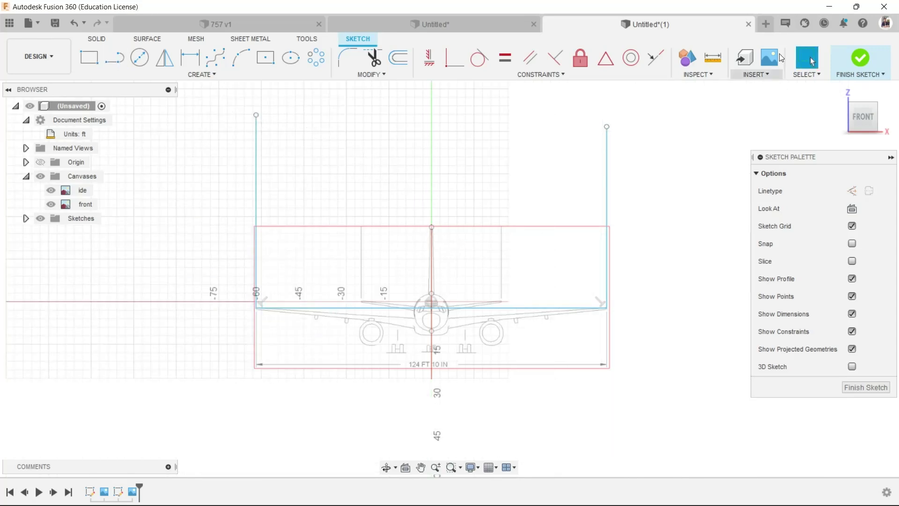
Step: Finish the sketch and delete the three horizontal height reference lines that extend forward from the side view
{"action": "left_click", "coordinate": [861, 59]}
{"action": "mouse_move", "coordinate": [527, 190]}
{"action": "middle_mouse_down", "text": "shift"}
{"action": "mouse_move", "coordinate": [472, 251]}
{"action": "mouse_move", "coordinate": [419, 237]}
{"action": "middle_mouse_up", "text": "shift"}
{"action": "left_click", "coordinate": [420, 234]}
{"action": "left_click", "coordinate": [396, 337]}
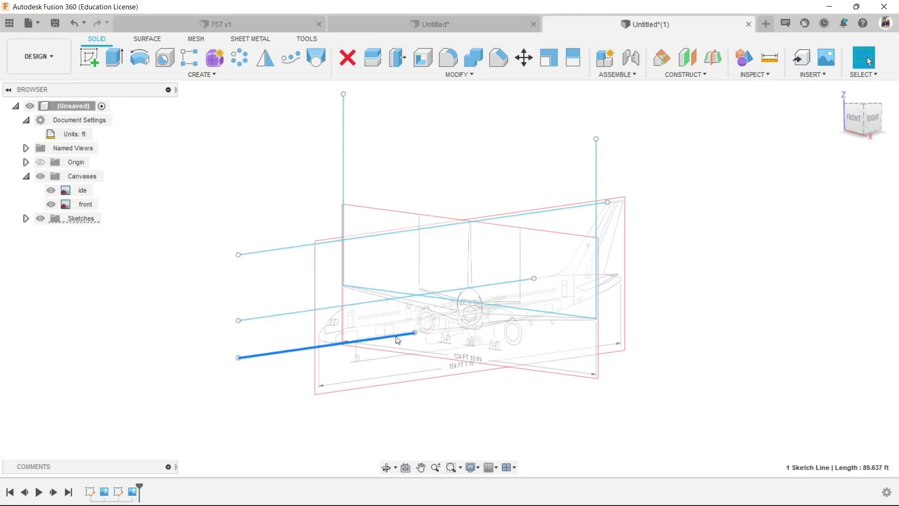
{"action": "left_click", "coordinate": [374, 301], "text": "shift"}
{"action": "left_click", "coordinate": [375, 236], "text": "shift"}
{"action": "key", "text": "Delete"}
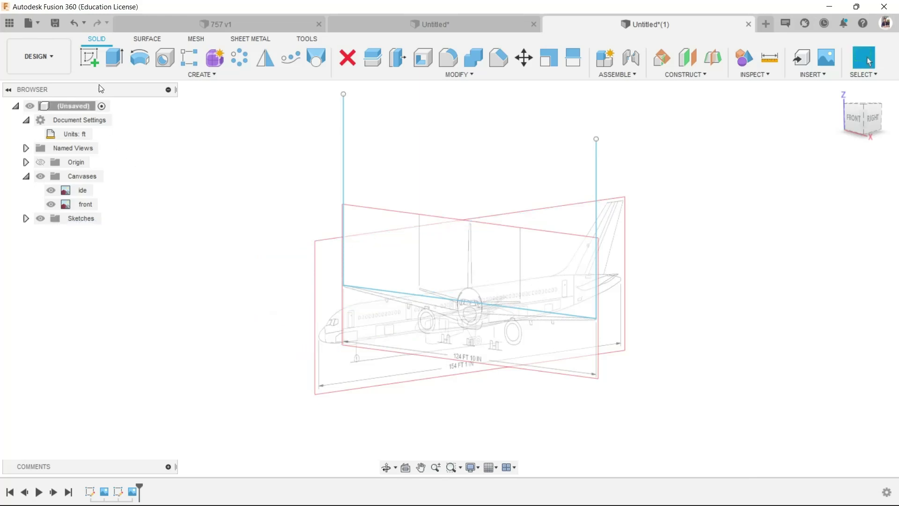
{"action": "left_click", "coordinate": [98, 64]}
{"action": "left_click", "coordinate": [488, 245]}
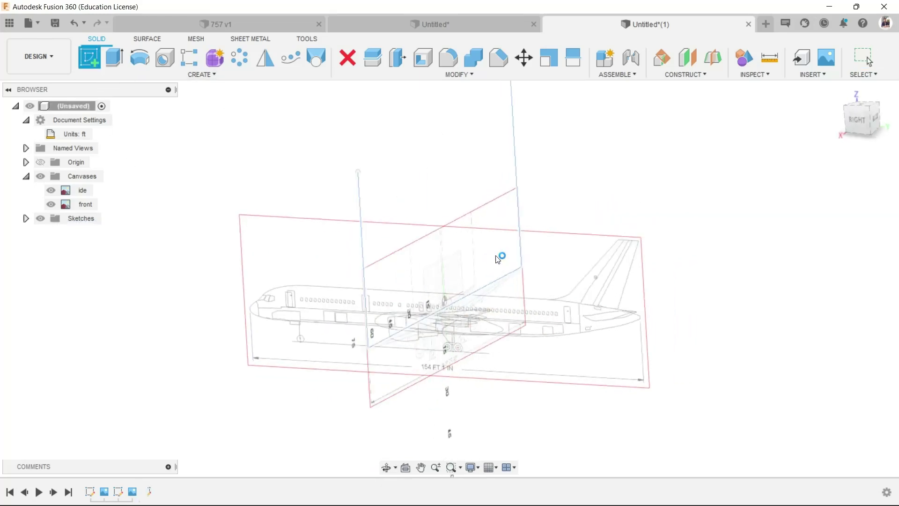
{"action": "left_click", "coordinate": [838, 90]}
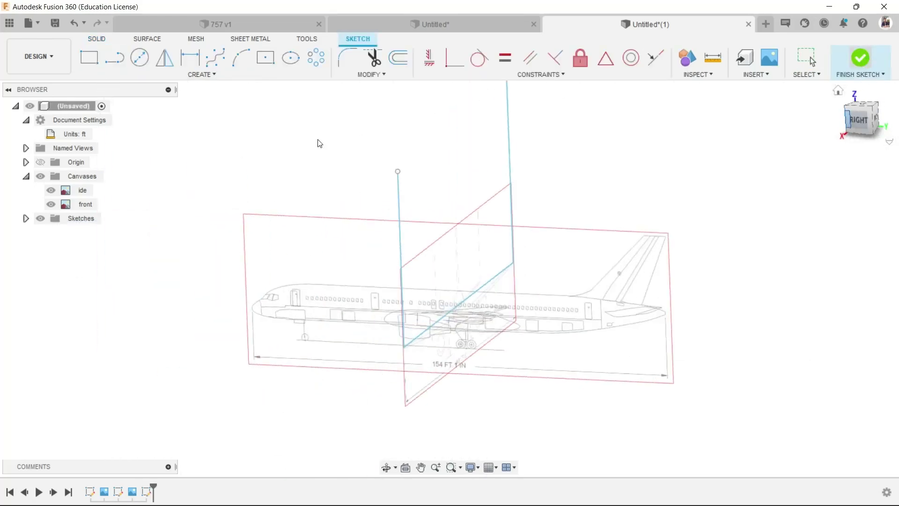
{"action": "key", "text": "ctrl+z"}
Step: Start a sketch on the YZ side plane and draw a horizontal line from the nose tip to the tail end
{"action": "left_click", "coordinate": [89, 57]}
{"action": "left_click", "coordinate": [499, 262]}
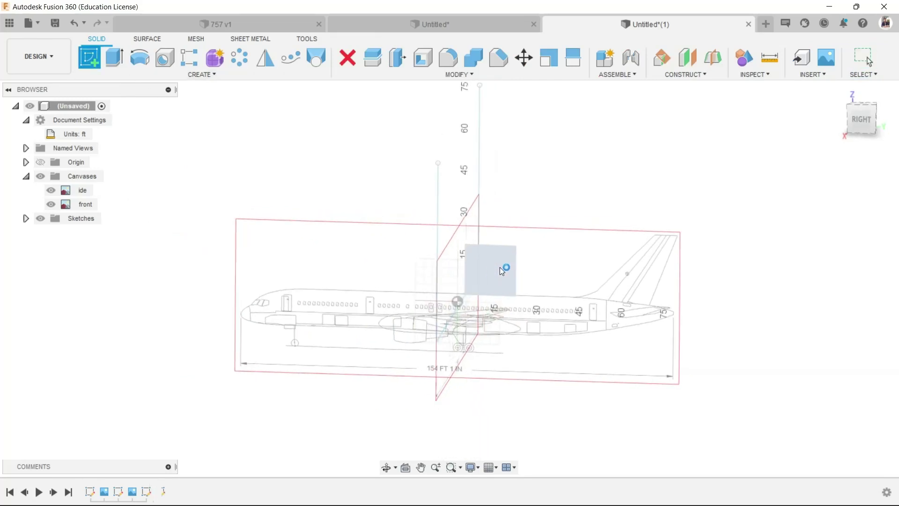
{"action": "scroll", "coordinate": [199, 344], "scroll_direction": "up", "scroll_amount": 5}
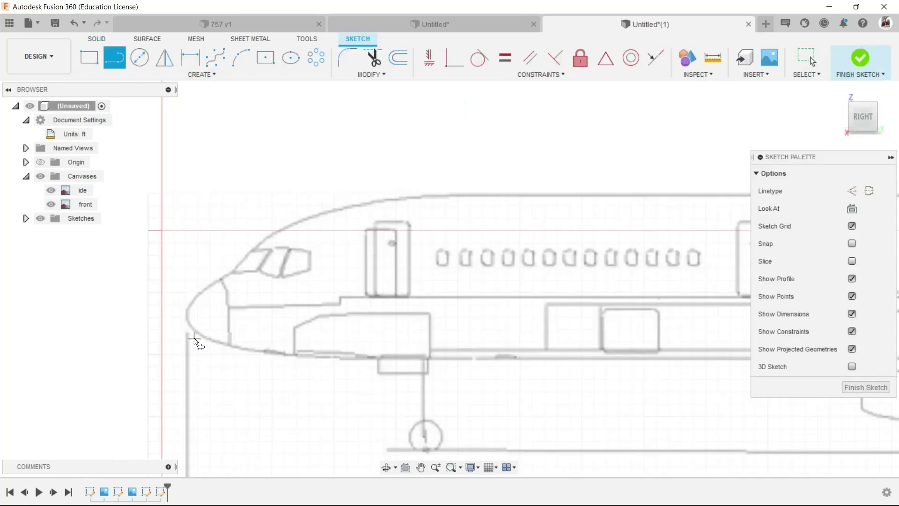
{"action": "left_click", "coordinate": [185, 317]}
{"action": "scroll", "coordinate": [185, 317], "scroll_direction": "down", "scroll_amount": 5}
{"action": "scroll", "coordinate": [489, 303], "scroll_direction": "up", "scroll_amount": 4}
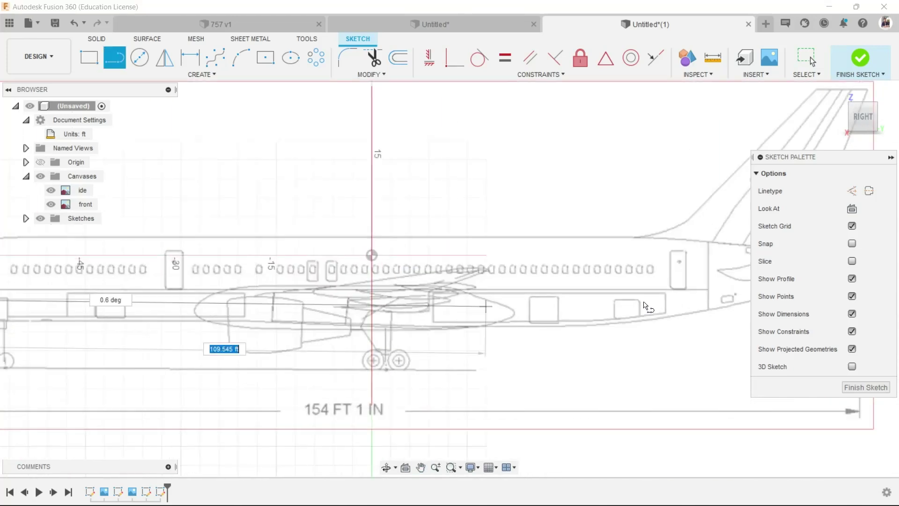
{"action": "scroll", "coordinate": [488, 303], "scroll_direction": "up", "scroll_amount": 2}
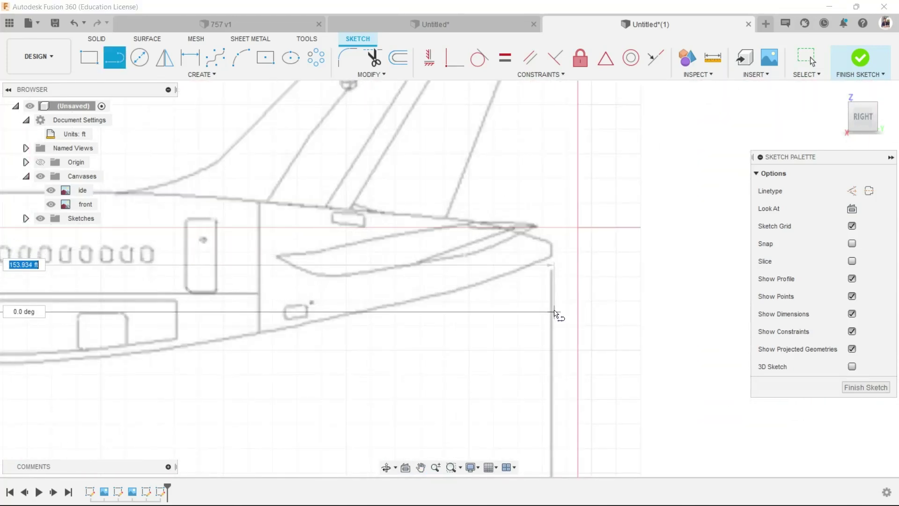
{"action": "left_click", "coordinate": [551, 311]}
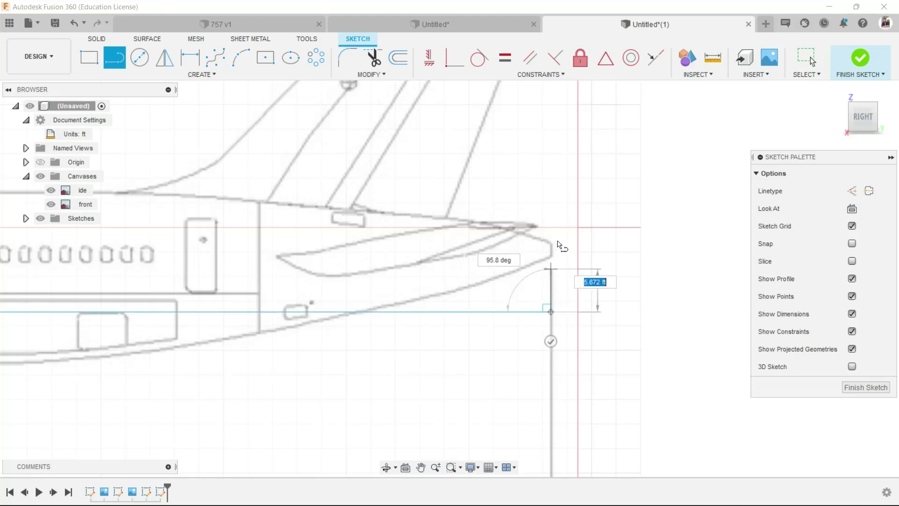
Step: Draw vertical lines upward from the tail end and nose end of the length line, constraining the tail line to vertical
{"action": "scroll", "coordinate": [605, 201], "scroll_direction": "down", "scroll_amount": 5}
{"action": "left_click", "coordinate": [604, 131]}
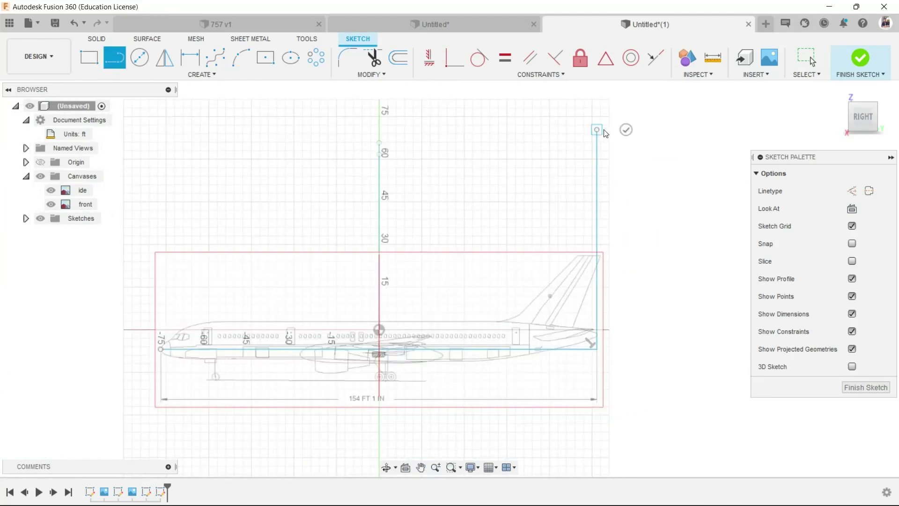
{"action": "key", "text": "Escape"}
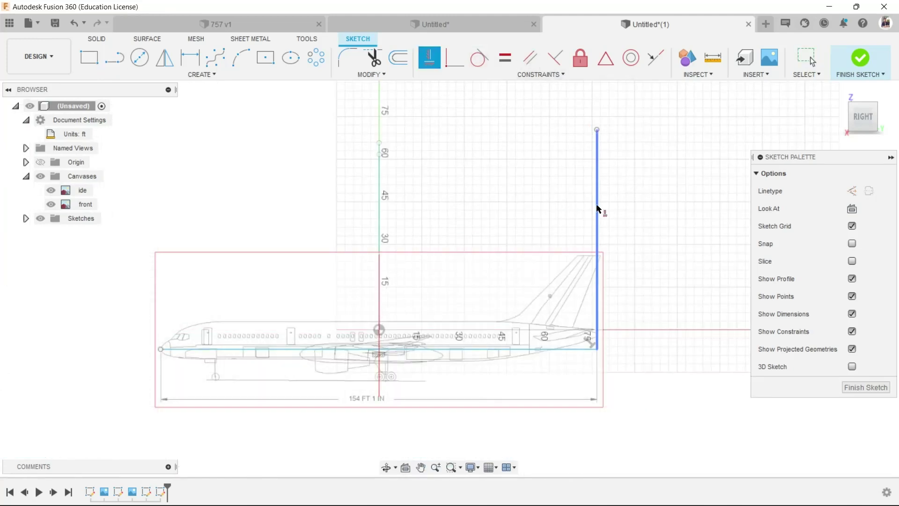
{"action": "left_click", "coordinate": [597, 208]}
{"action": "key", "text": "Escape"}
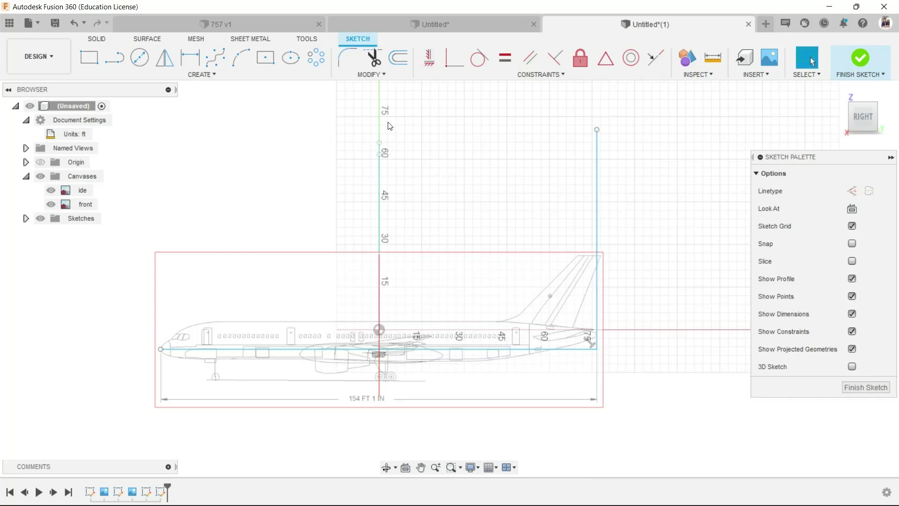
{"action": "key", "text": "l"}
{"action": "mouse_move", "coordinate": [160, 349]}
{"action": "left_mouse_down"}
{"action": "mouse_move", "coordinate": [144, 200]}
{"action": "mouse_move", "coordinate": [162, 161]}
{"action": "left_mouse_up"}
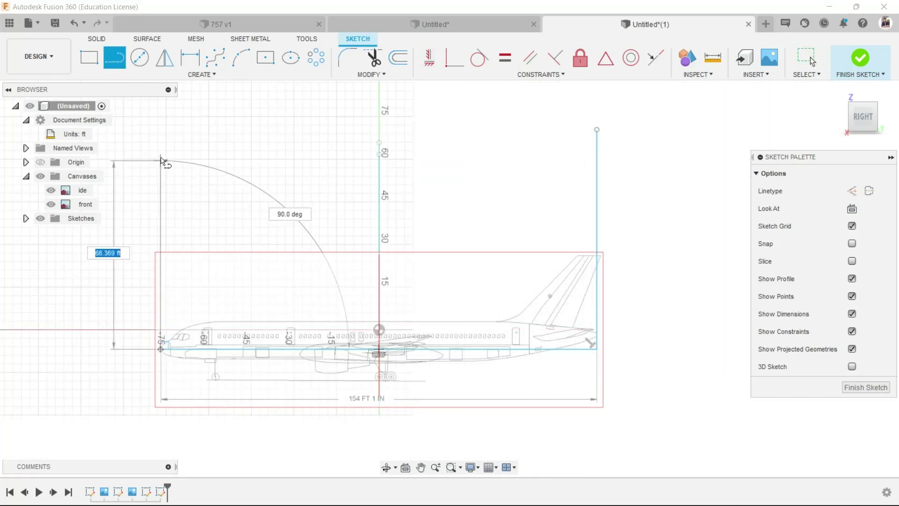
{"action": "key", "text": "Escape"}
{"action": "key", "text": "Escape"}
Step: Draw a vertical line upward from the lower rear corner of the forward door, ending above the side canvas
{"action": "scroll", "coordinate": [212, 340], "scroll_direction": "up", "scroll_amount": 5}
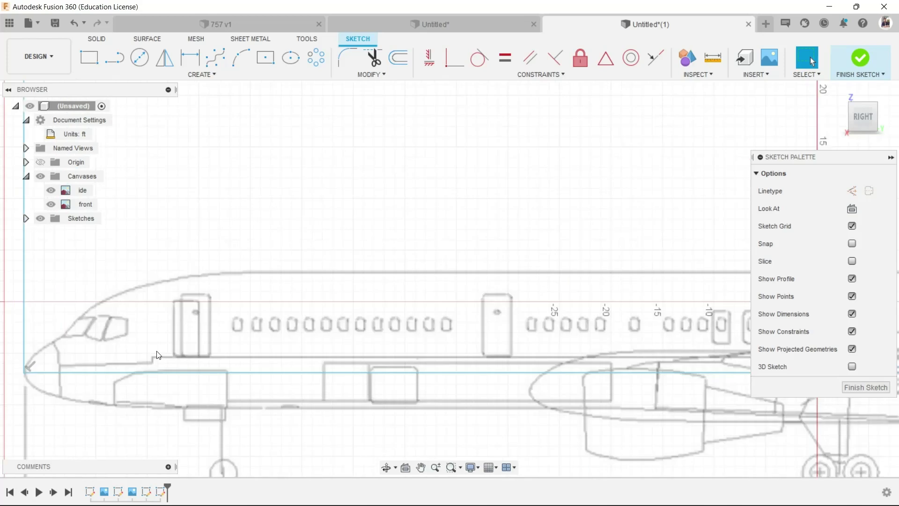
{"action": "scroll", "coordinate": [147, 355], "scroll_direction": "up", "scroll_amount": 3}
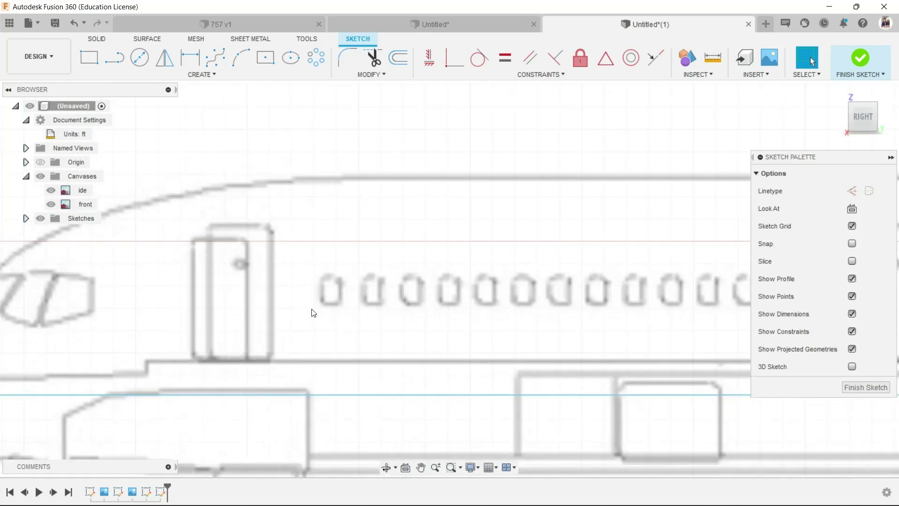
{"action": "key", "text": "l"}
{"action": "scroll", "coordinate": [272, 349], "scroll_direction": "up", "scroll_amount": 2}
{"action": "left_click", "coordinate": [276, 364]}
{"action": "scroll", "coordinate": [287, 197], "scroll_direction": "down", "scroll_amount": 4}
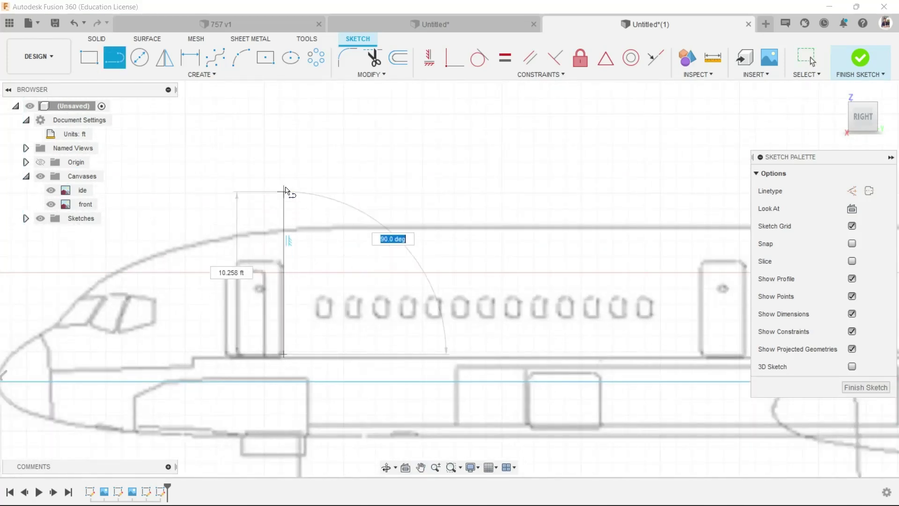
{"action": "scroll", "coordinate": [307, 232], "scroll_direction": "up", "scroll_amount": 1}
{"action": "scroll", "coordinate": [309, 145], "scroll_direction": "down", "scroll_amount": 2}
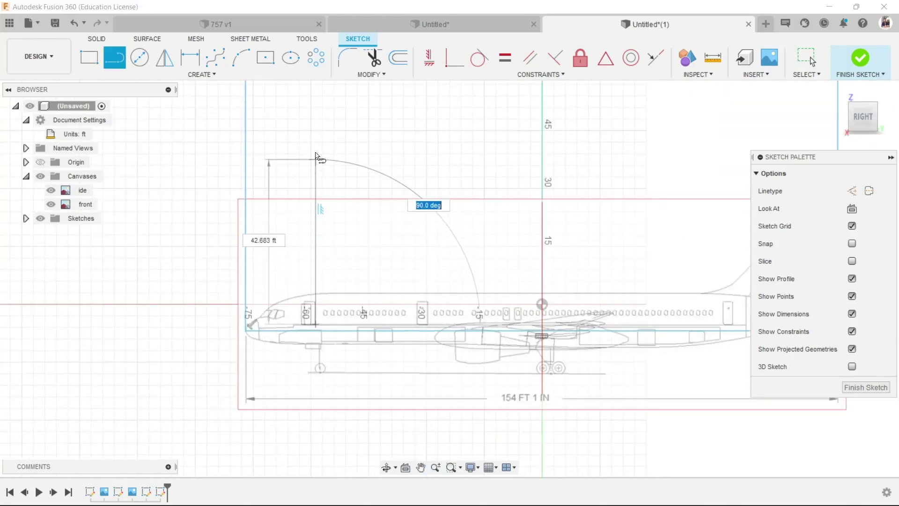
{"action": "left_click", "coordinate": [315, 144]}
{"action": "key", "text": "Escape"}
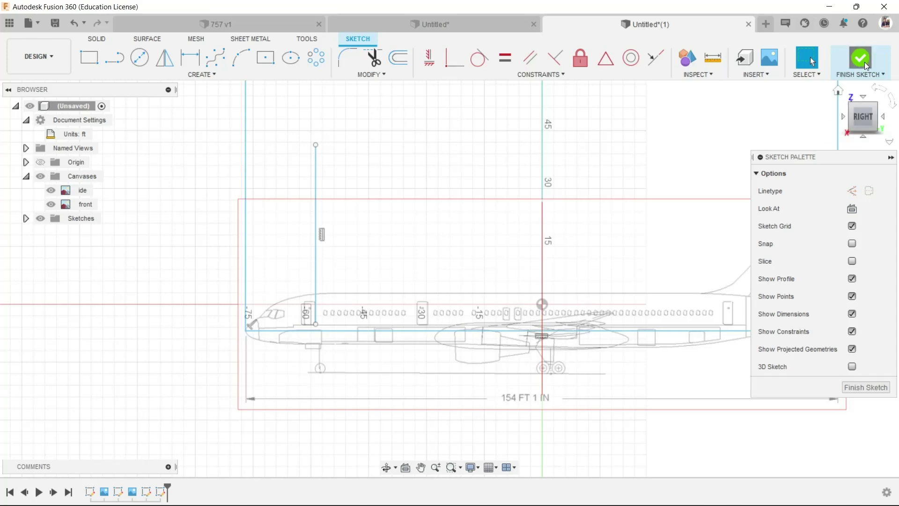
Step: Delete the horizontal nose-to-tail line and finish the side sketch
{"action": "scroll", "coordinate": [318, 298], "scroll_direction": "down", "scroll_amount": 2}
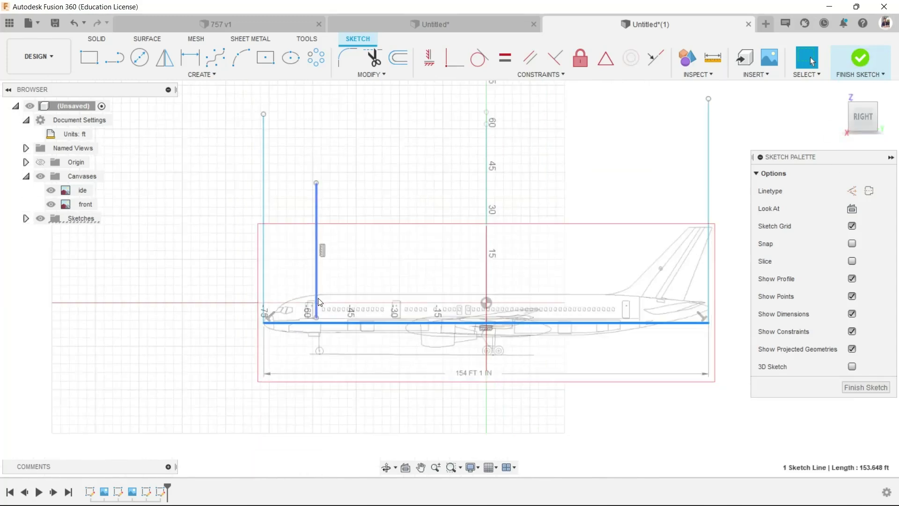
{"action": "left_click", "coordinate": [860, 58]}
{"action": "left_click", "coordinate": [604, 492]}
{"action": "left_click", "coordinate": [169, 369]}
{"action": "middle_click_drag", "start_coordinate": [450, 255], "coordinate": [466, 274], "text": "shift"}
Step: Construct a Plane at Angle through the vertical nose line and another through the vertical tail line, keeping the default angle
{"action": "left_click", "coordinate": [755, 74]}
{"action": "left_click", "coordinate": [687, 57]}
{"action": "left_click", "coordinate": [684, 75]}
{"action": "left_click", "coordinate": [680, 101]}
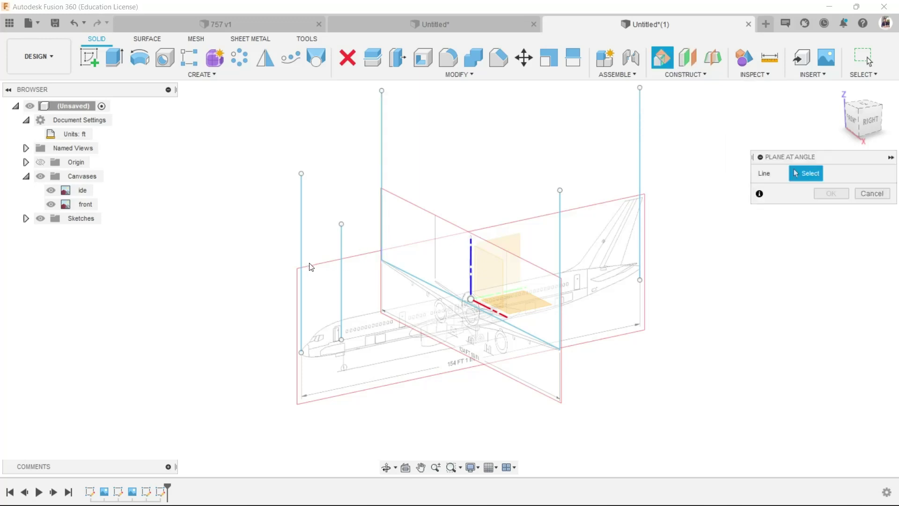
{"action": "left_click", "coordinate": [301, 265]}
{"action": "key", "text": "Return"}
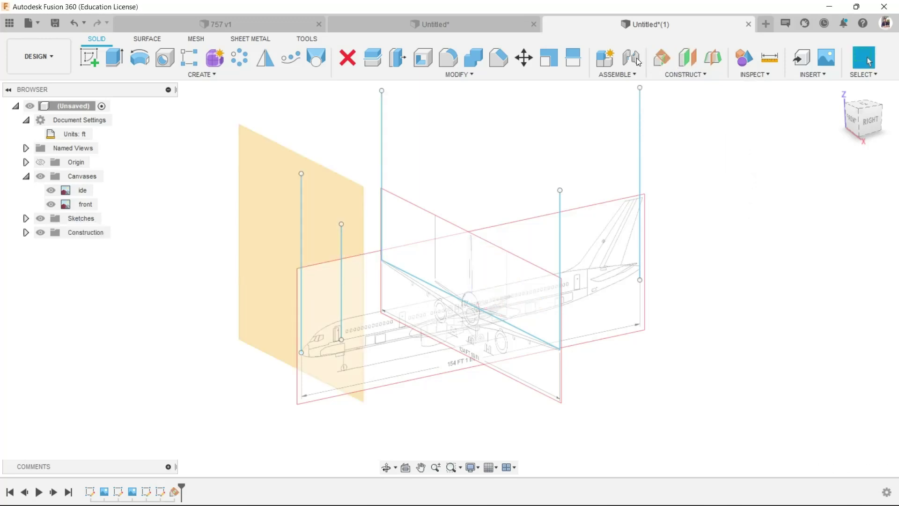
{"action": "left_click", "coordinate": [665, 63]}
{"action": "left_click", "coordinate": [640, 210]}
{"action": "key", "text": "Return"}
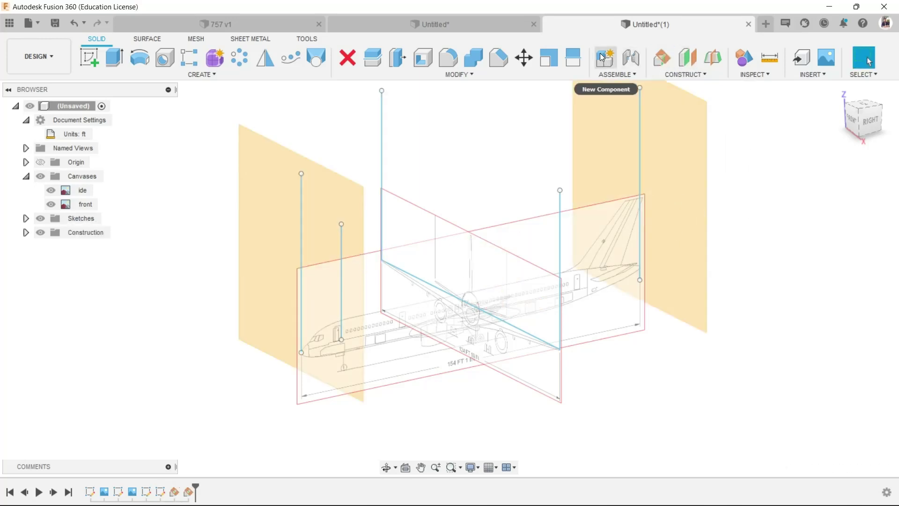
Step: Construct a Plane at Angle through each vertical wingtip line, both at 90 degrees
{"action": "left_click", "coordinate": [660, 58]}
{"action": "left_click", "coordinate": [381, 167]}
{"action": "type", "text": "90"}
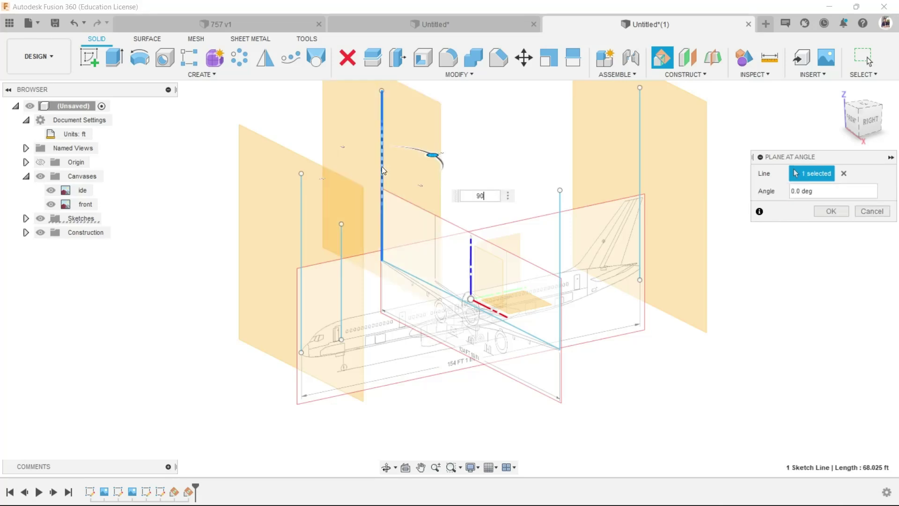
{"action": "key", "text": "Return"}
{"action": "left_click", "coordinate": [661, 58]}
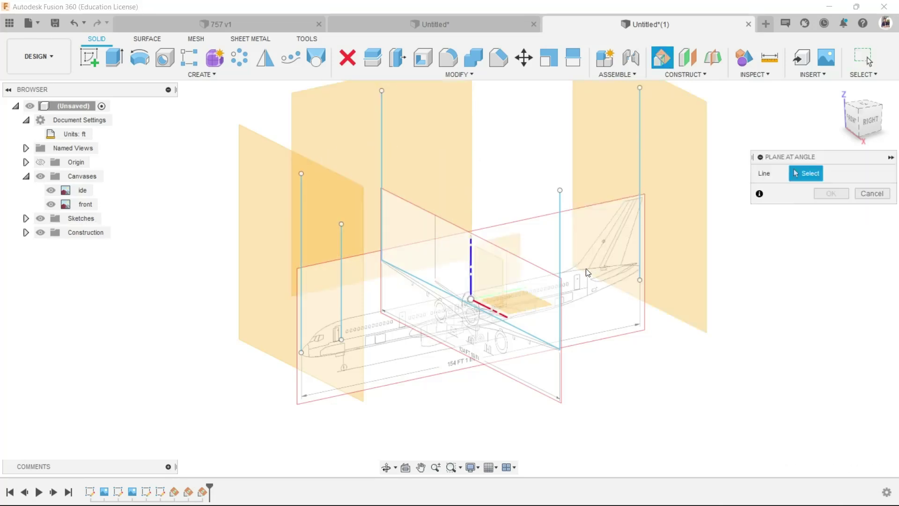
{"action": "left_click", "coordinate": [561, 263]}
{"action": "type", "text": "90"}
{"action": "key", "text": "Return"}
Step: Start a sketch on the XY plane and project the nose, forward door, tail and both wingtip line points into it
{"action": "mouse_move", "coordinate": [453, 270]}
{"action": "middle_mouse_down", "text": "shift"}
{"action": "mouse_move", "coordinate": [464, 200]}
{"action": "mouse_move", "coordinate": [466, 255]}
{"action": "mouse_move", "coordinate": [453, 290]}
{"action": "middle_mouse_up", "text": "shift"}
{"action": "left_click", "coordinate": [89, 57]}
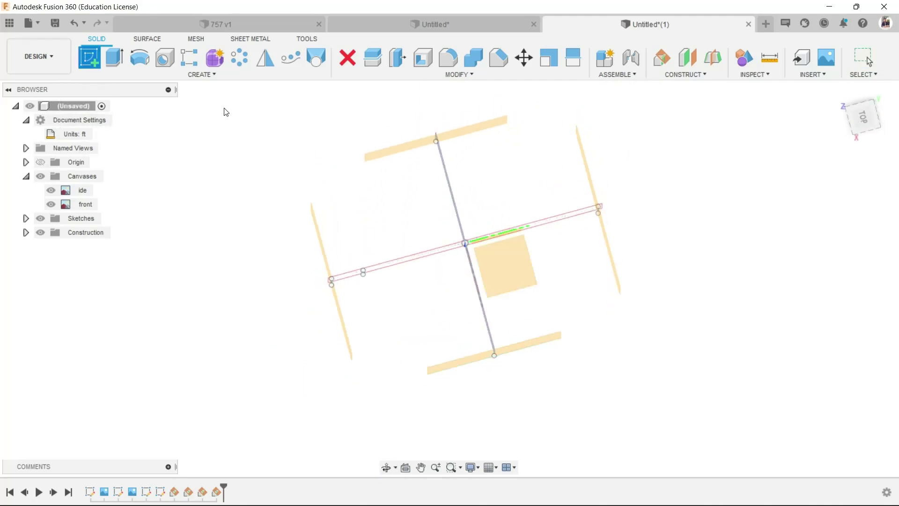
{"action": "left_click", "coordinate": [510, 267]}
{"action": "middle_click_drag", "start_coordinate": [575, 282], "coordinate": [487, 215], "text": "shift"}
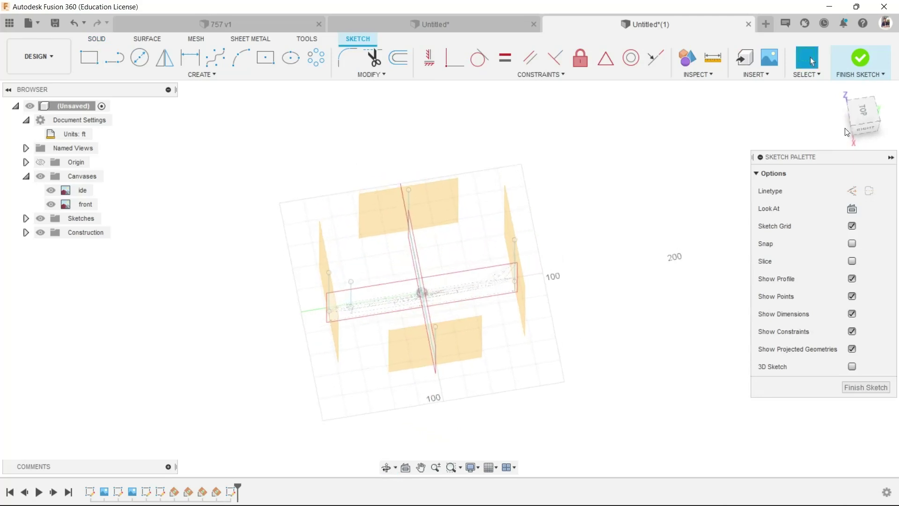
{"action": "left_click", "coordinate": [869, 110]}
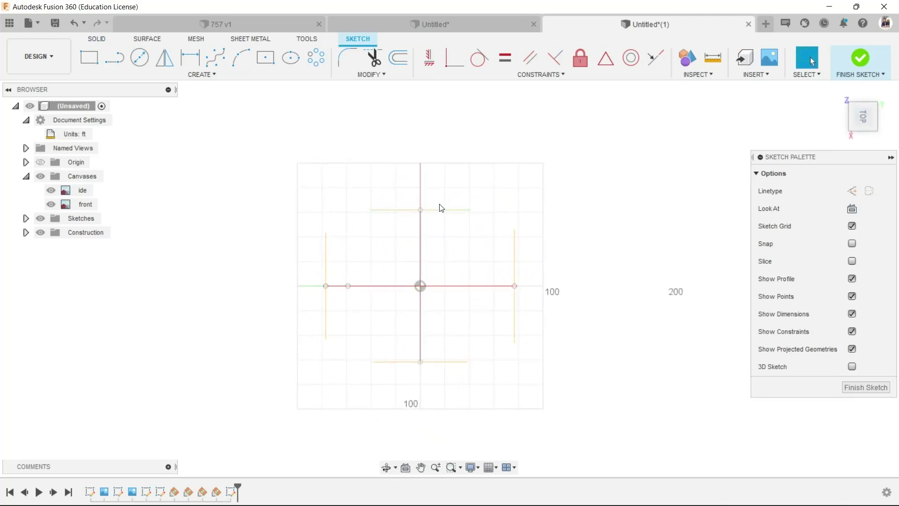
{"action": "scroll", "coordinate": [391, 245], "scroll_direction": "up", "scroll_amount": 2}
{"action": "key", "text": "p"}
{"action": "left_click", "coordinate": [443, 202]}
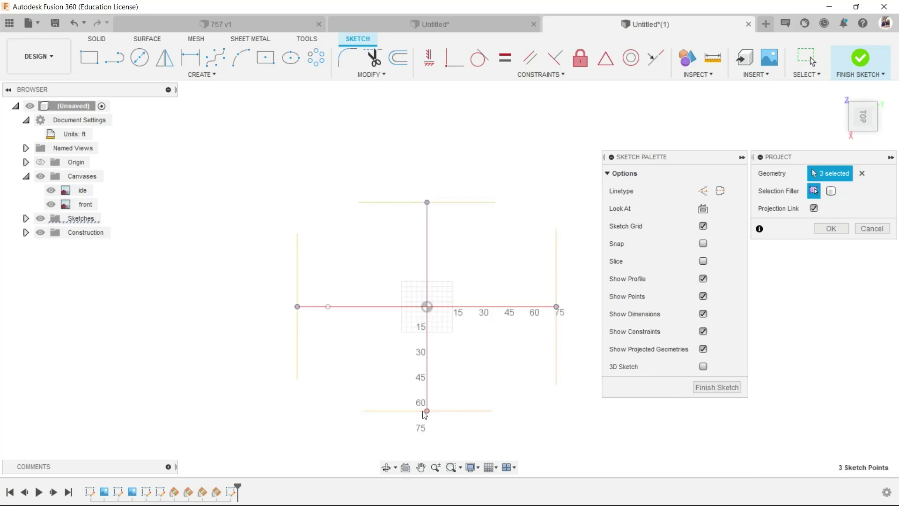
{"action": "key", "text": "Return"}
{"action": "key", "text": "l"}
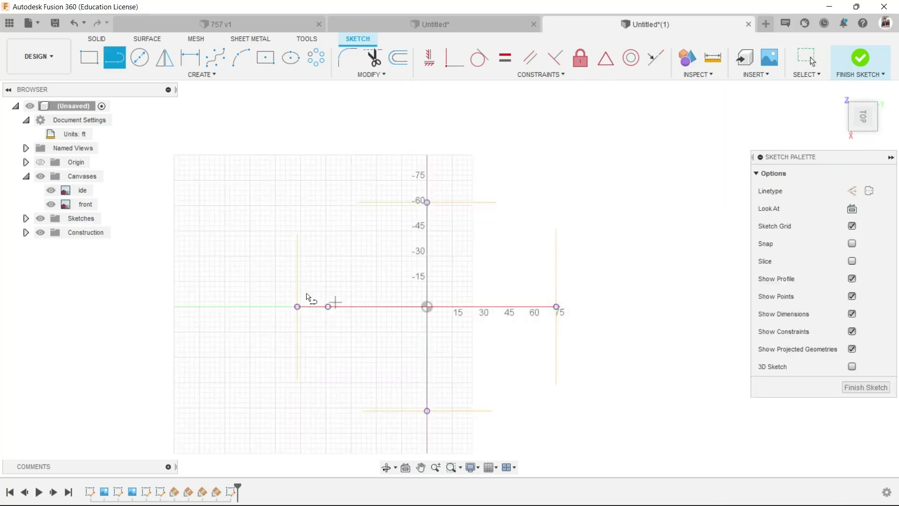
{"action": "left_click", "coordinate": [298, 306]}
{"action": "left_click", "coordinate": [297, 157]}
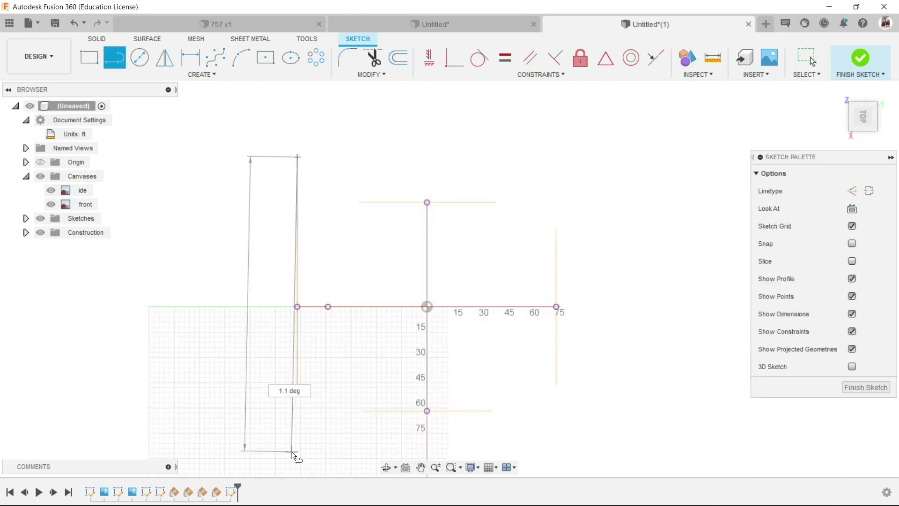
{"action": "left_click", "coordinate": [292, 452]}
{"action": "key", "text": "Escape"}
Step: Draw long vertical lines through the projected nose and tail points and long horizontal lines through both wingtip points
{"action": "key", "text": "l"}
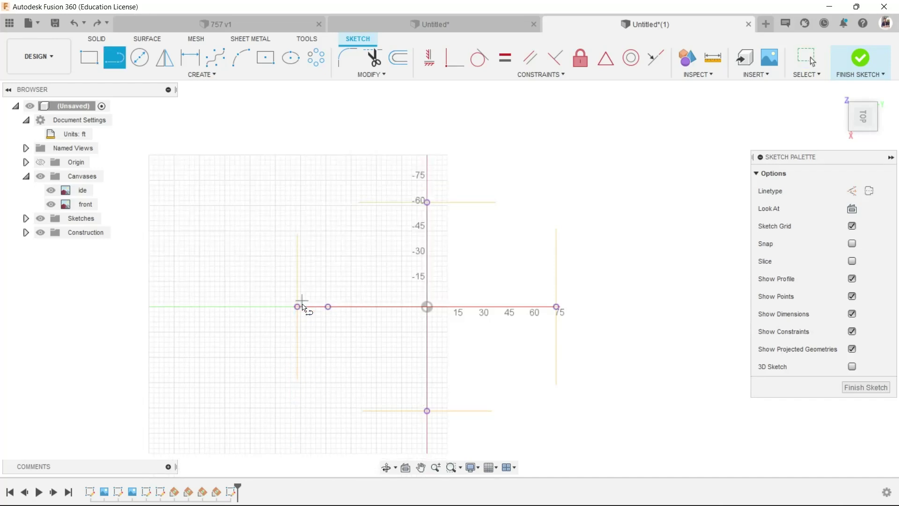
{"action": "left_click", "coordinate": [297, 160]}
{"action": "left_click", "coordinate": [297, 449]}
{"action": "key", "text": "Escape"}
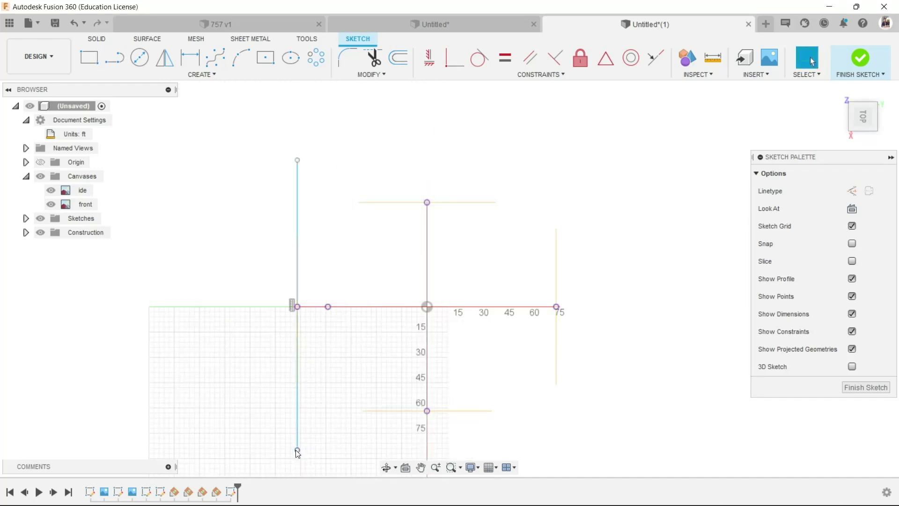
{"action": "key", "text": "l"}
{"action": "left_click", "coordinate": [265, 410]}
{"action": "double_click", "coordinate": [602, 410]}
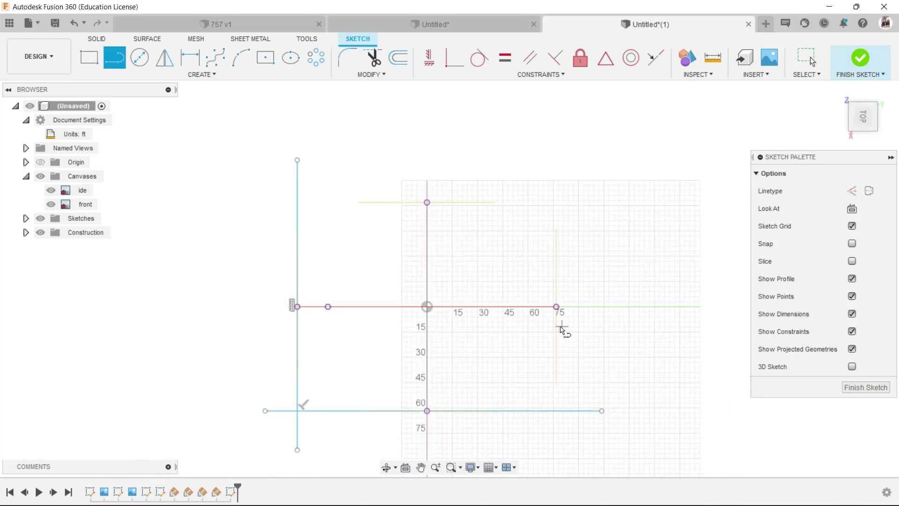
{"action": "left_click", "coordinate": [555, 147]}
{"action": "double_click", "coordinate": [555, 450]}
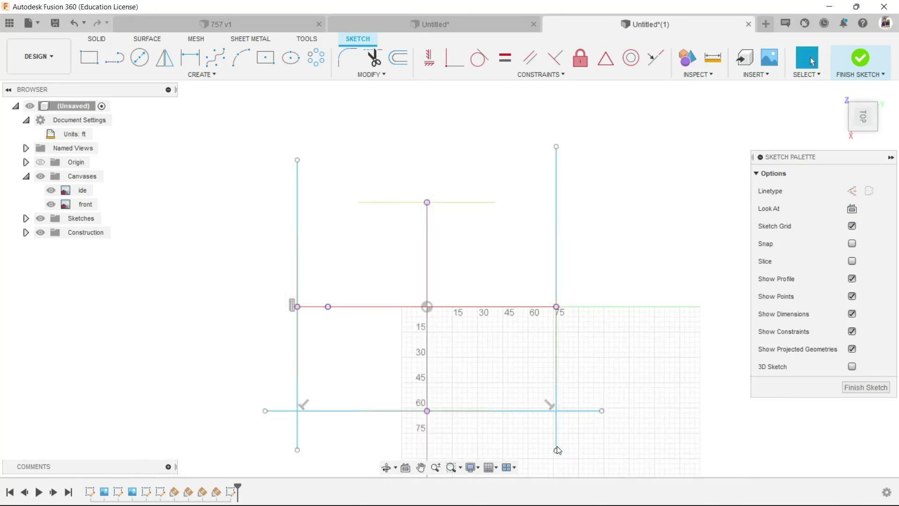
{"action": "left_click", "coordinate": [268, 203]}
{"action": "double_click", "coordinate": [605, 202]}
{"action": "key", "text": "Escape"}
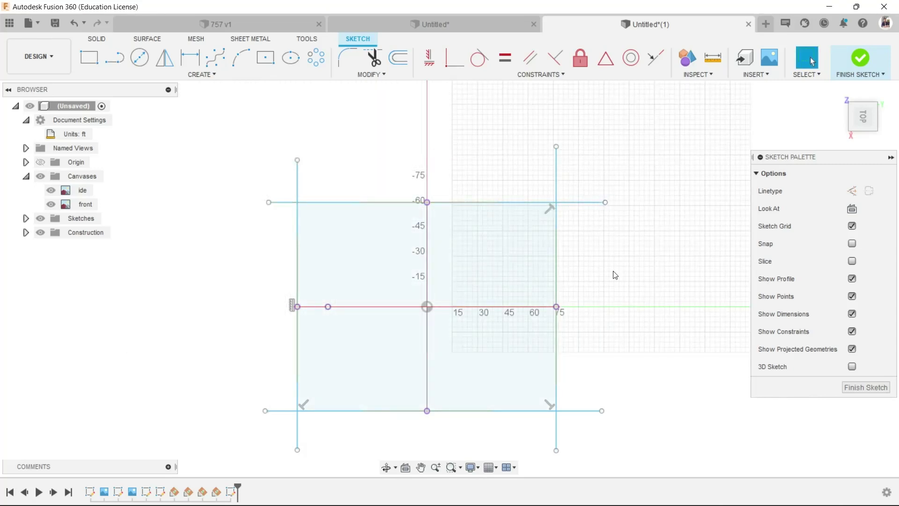
Step: Trim the overhanging ends of all four lines to leave a closed rectangle
{"action": "left_click", "coordinate": [374, 57]}
{"action": "left_click", "coordinate": [281, 202]}
{"action": "left_click", "coordinate": [297, 185]}
{"action": "left_click", "coordinate": [555, 166]}
{"action": "left_click", "coordinate": [601, 202]}
{"action": "left_click", "coordinate": [594, 411]}
{"action": "left_click", "coordinate": [555, 431]}
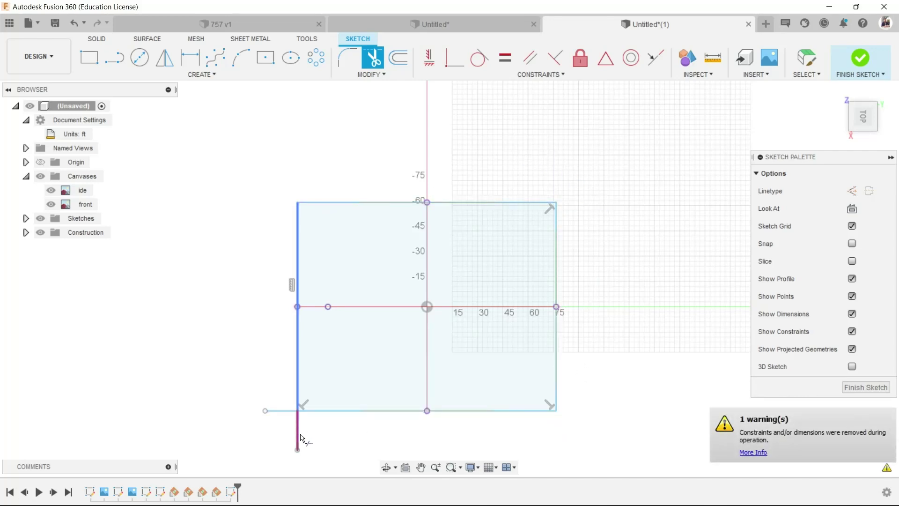
{"action": "left_click", "coordinate": [299, 435]}
{"action": "left_click", "coordinate": [281, 410]}
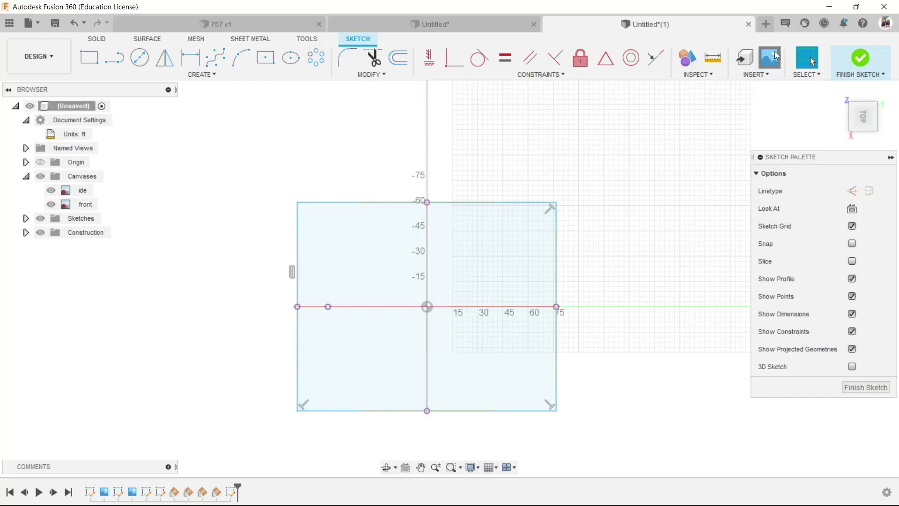
Step: Insert top.jpg as a canvas on the rectangle profile and move it -6.00 ft along Y
{"action": "left_click", "coordinate": [744, 58]}
{"action": "left_click", "coordinate": [288, 367]}
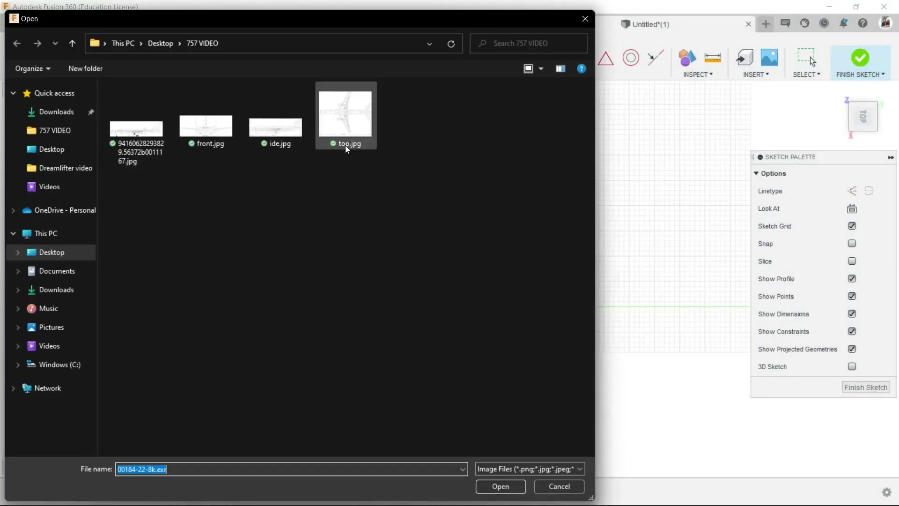
{"action": "double_click", "coordinate": [345, 146]}
{"action": "scroll", "coordinate": [361, 314], "scroll_direction": "up", "scroll_amount": 3}
{"action": "left_click", "coordinate": [432, 331]}
{"action": "scroll", "coordinate": [437, 319], "scroll_direction": "up", "scroll_amount": 1}
{"action": "mouse_move", "coordinate": [514, 301]}
{"action": "left_mouse_down"}
{"action": "mouse_move", "coordinate": [453, 267]}
{"action": "mouse_move", "coordinate": [488, 271]}
{"action": "mouse_move", "coordinate": [431, 295]}
{"action": "left_mouse_up"}
{"action": "scroll", "coordinate": [453, 267], "scroll_direction": "up", "scroll_amount": 1}
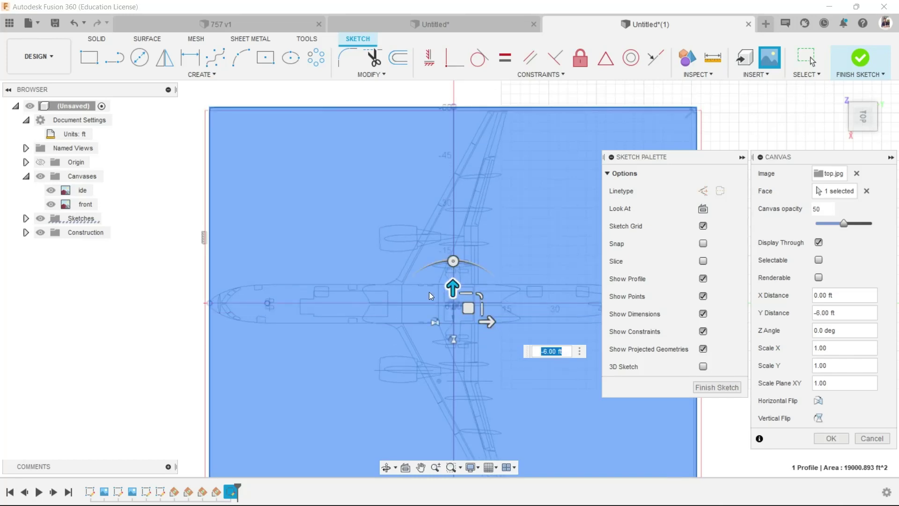
{"action": "scroll", "coordinate": [243, 295], "scroll_direction": "up", "scroll_amount": 5}
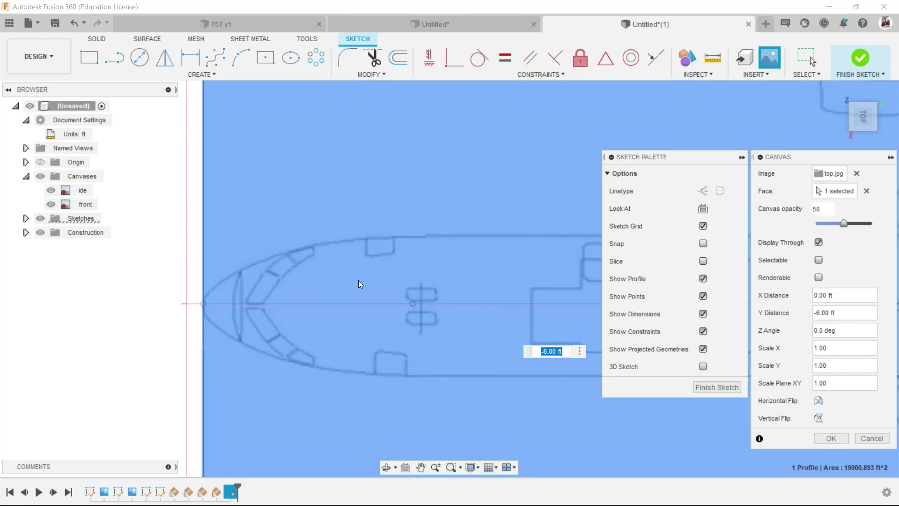
Step: Fine-tune the top canvas's Y distance to -5.76 ft to centre the nose on the sketch axis, and accept the canvas
{"action": "type", "text": "-5.5"}
{"action": "key", "text": "Return"}
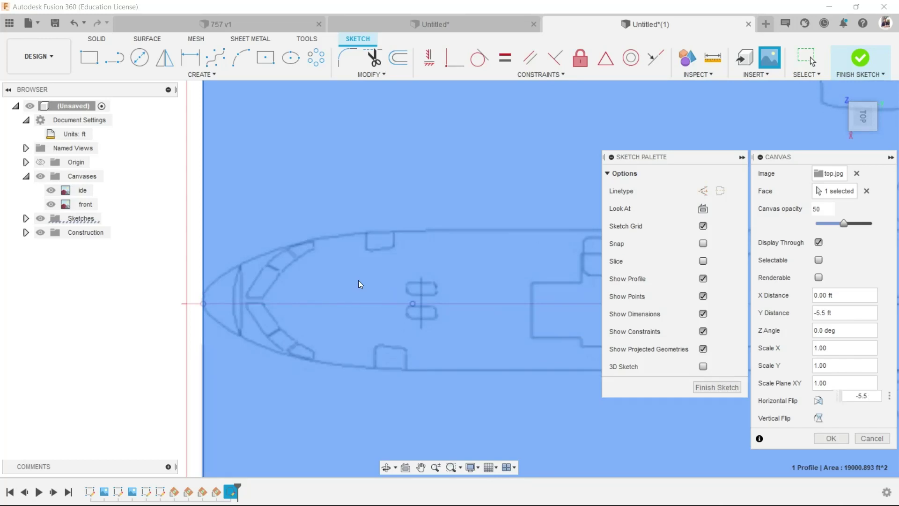
{"action": "type", "text": "6"}
{"action": "key", "text": "Return"}
{"action": "scroll", "coordinate": [370, 379], "scroll_direction": "down", "scroll_amount": 5}
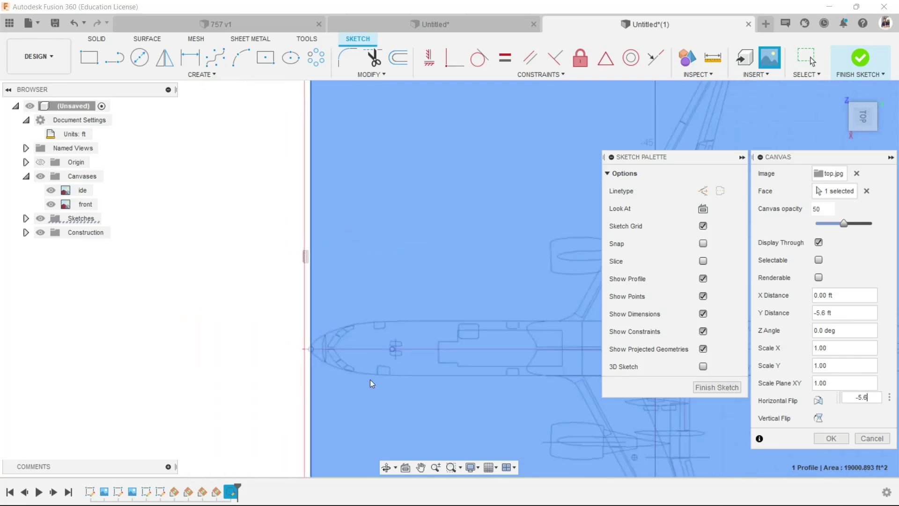
{"action": "scroll", "coordinate": [482, 384], "scroll_direction": "up", "scroll_amount": 8}
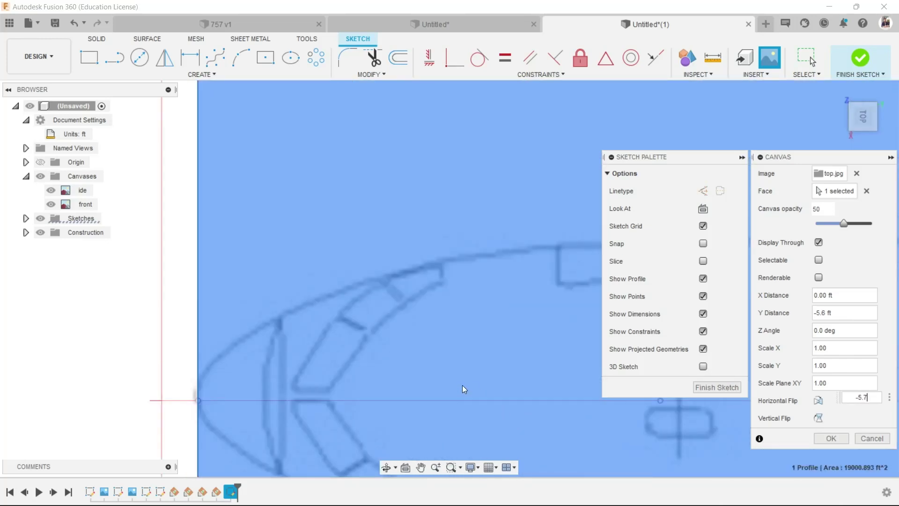
{"action": "key", "text": "Return"}
{"action": "type", "text": ".8"}
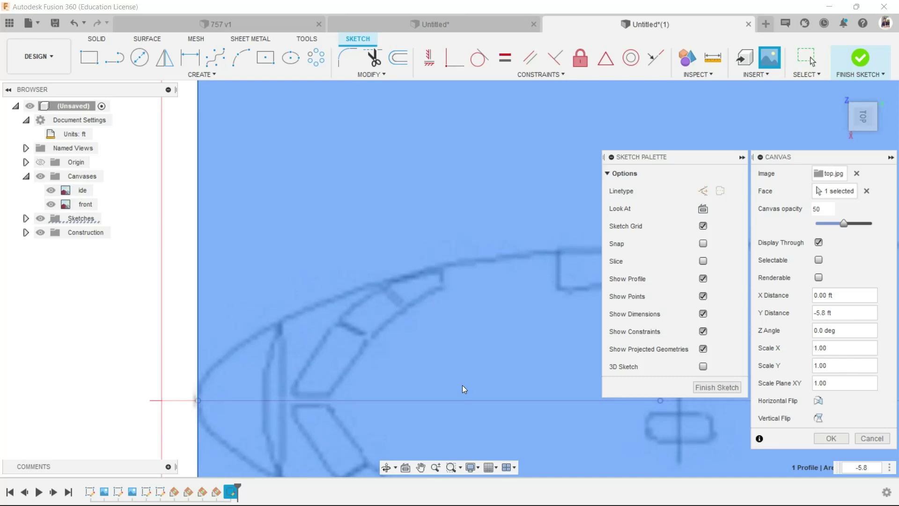
{"action": "key", "text": "Return"}
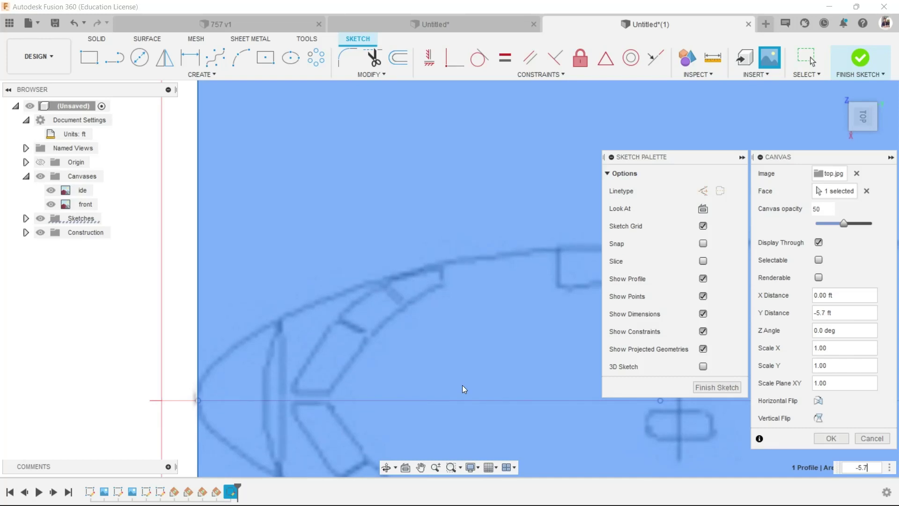
{"action": "key", "text": "Return"}
{"action": "key", "text": "Down"}
{"action": "key", "text": "Return"}
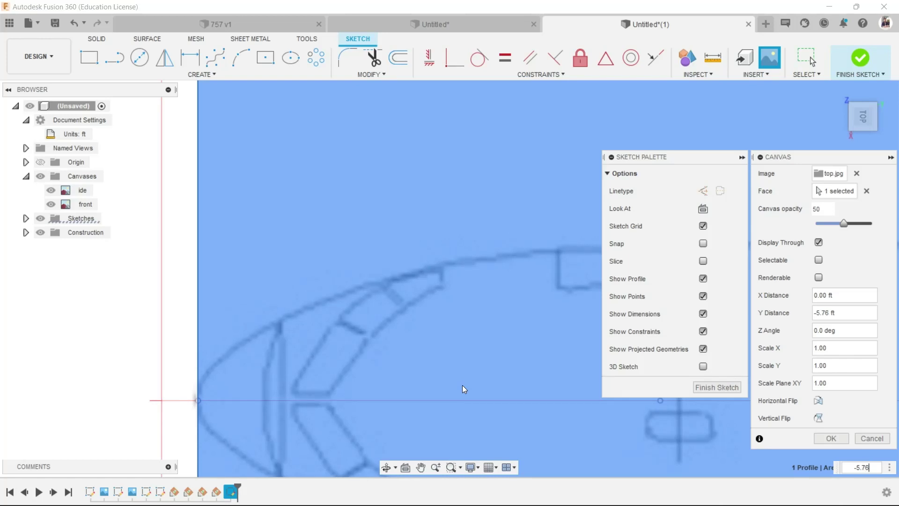
{"action": "key", "text": "Return"}
{"action": "scroll", "coordinate": [450, 257], "scroll_direction": "down", "scroll_amount": 3}
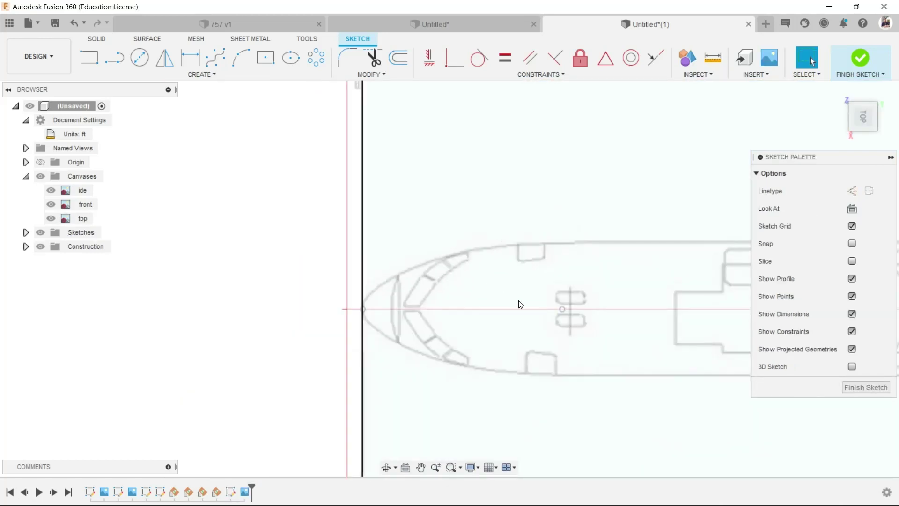
{"action": "key", "text": "l"}
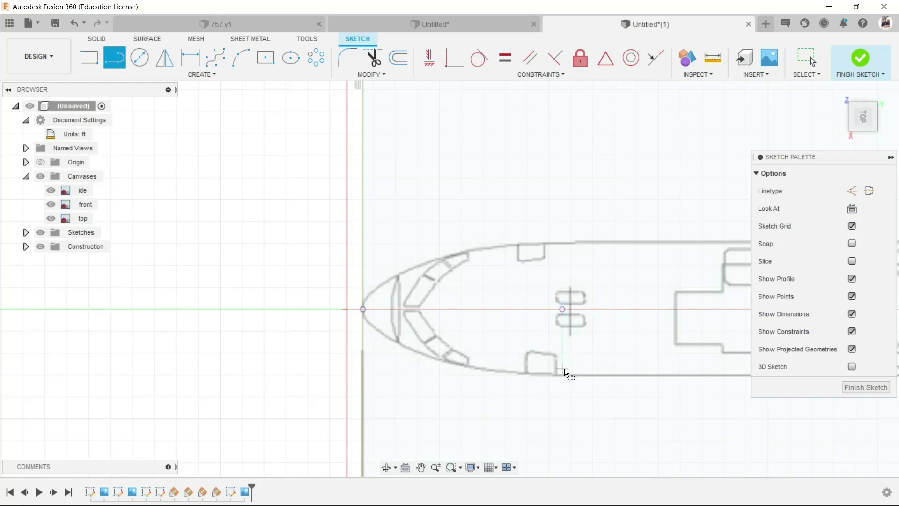
{"action": "left_click", "coordinate": [562, 396]}
{"action": "key", "text": "Escape"}
Step: Finish the rectangle sketch on the XY plane
{"action": "scroll", "coordinate": [564, 382], "scroll_direction": "up", "scroll_amount": 3}
{"action": "mouse_move", "coordinate": [452, 266]}
{"action": "middle_mouse_down", "text": "shift"}
{"action": "mouse_move", "coordinate": [478, 150]}
{"action": "mouse_move", "coordinate": [480, 263]}
{"action": "mouse_move", "coordinate": [465, 202]}
{"action": "mouse_move", "coordinate": [490, 192]}
{"action": "middle_mouse_up", "text": "shift"}
{"action": "scroll", "coordinate": [318, 289], "scroll_direction": "down", "scroll_amount": 7}
{"action": "scroll", "coordinate": [492, 287], "scroll_direction": "down", "scroll_amount": 3}
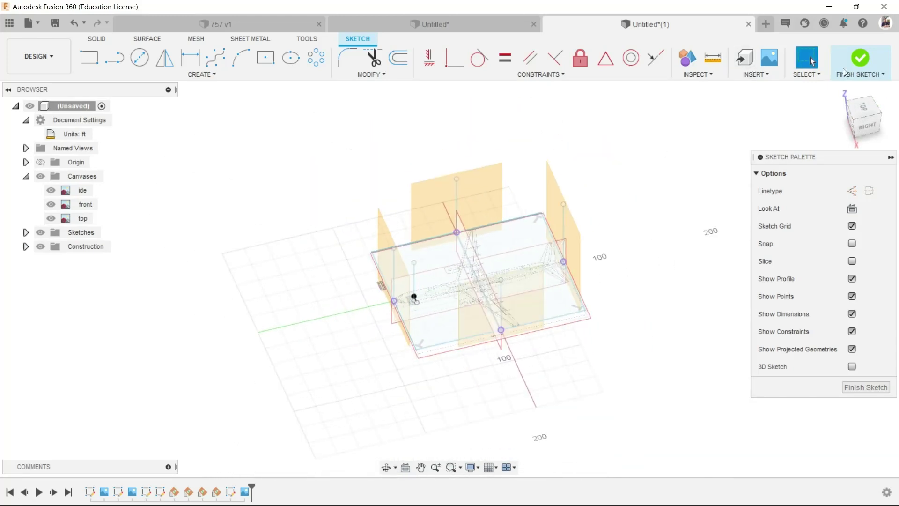
{"action": "left_click", "coordinate": [861, 58]}
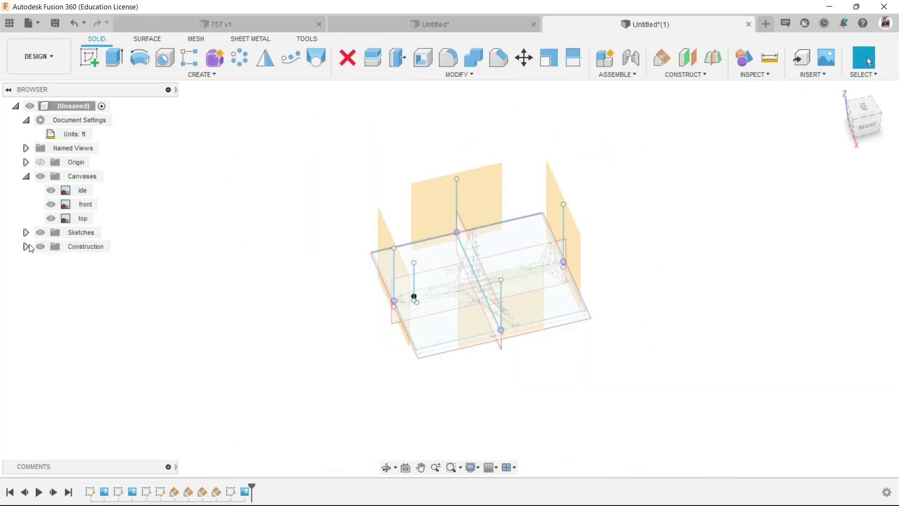
Step: Delete all four construction planes, Plane1 to Plane4
{"action": "left_click", "coordinate": [41, 244]}
{"action": "left_click", "coordinate": [25, 246]}
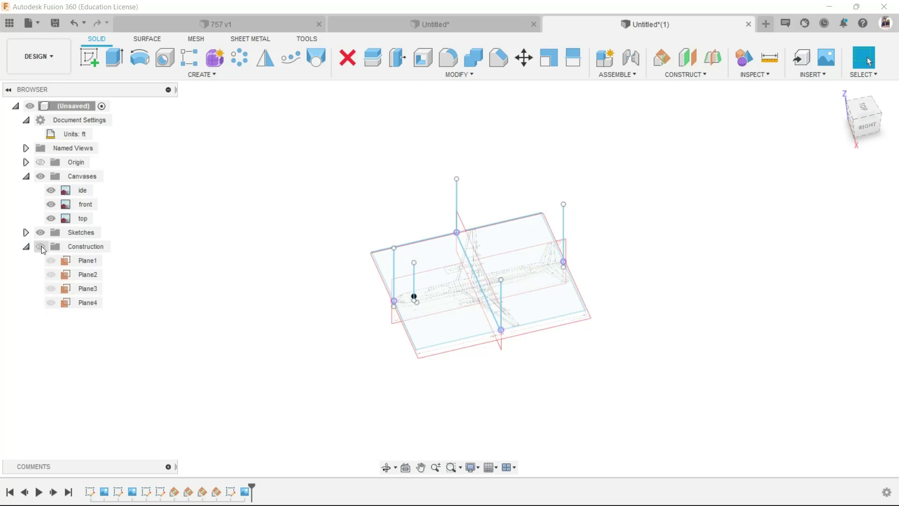
{"action": "left_click", "coordinate": [41, 246]}
{"action": "left_click", "coordinate": [82, 302]}
{"action": "left_click", "coordinate": [85, 261], "text": "shift"}
{"action": "right_click", "coordinate": [90, 262]}
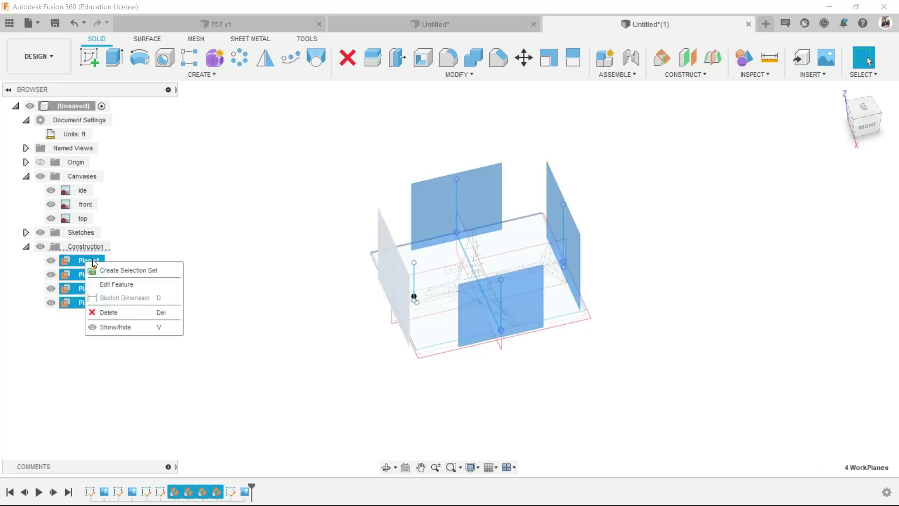
{"action": "left_click", "coordinate": [126, 312]}
Step: Delete all five reference sketches, Sketch1 to Sketch5, keeping the three canvases
{"action": "middle_click_drag", "start_coordinate": [454, 296], "coordinate": [2, 276], "text": "shift"}
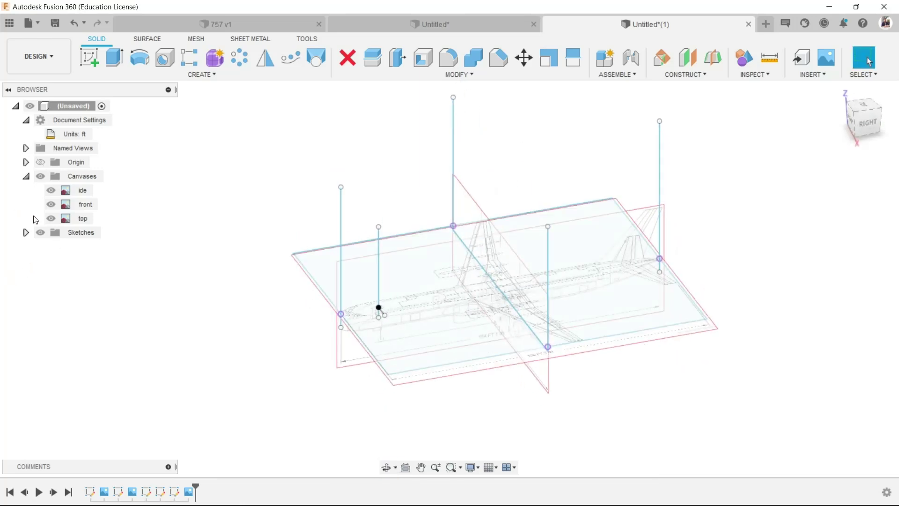
{"action": "left_click", "coordinate": [26, 232]}
{"action": "left_click", "coordinate": [86, 302]}
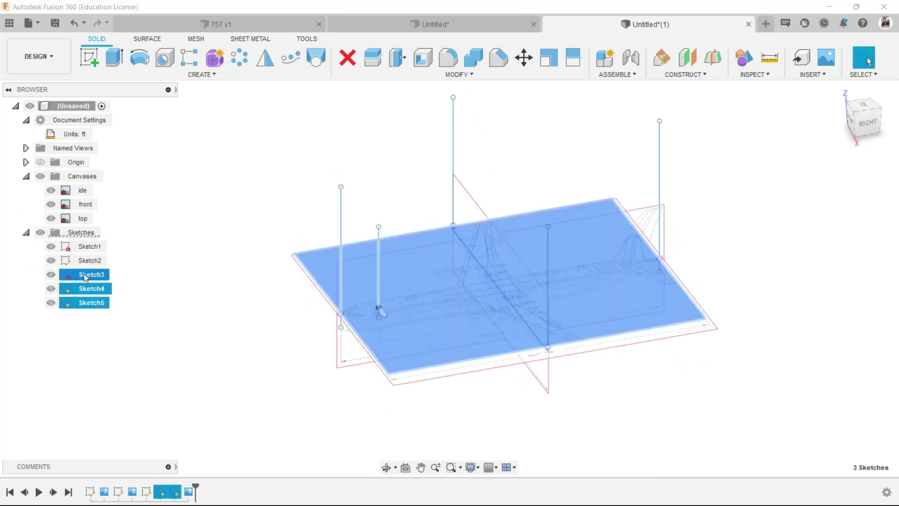
{"action": "left_click", "coordinate": [85, 251], "text": "shift"}
{"action": "right_click", "coordinate": [91, 249]}
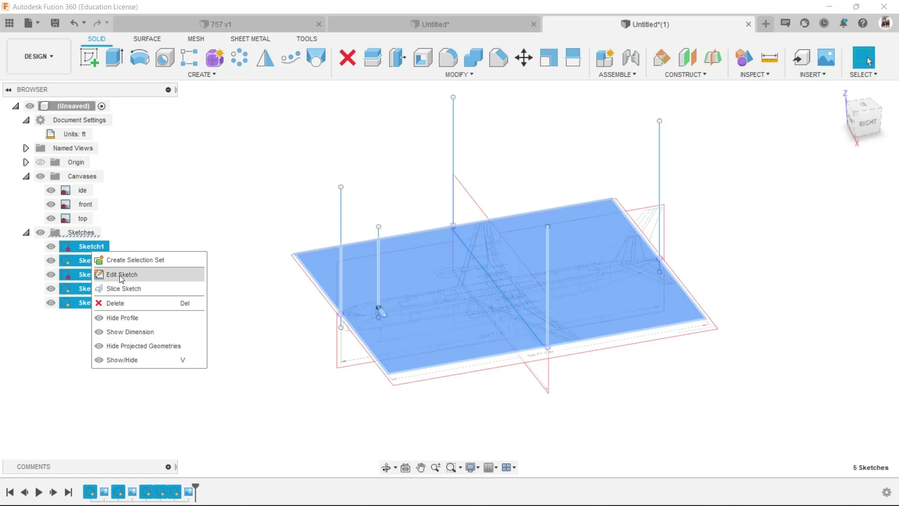
{"action": "left_click", "coordinate": [115, 303]}
{"action": "left_click", "coordinate": [417, 279]}
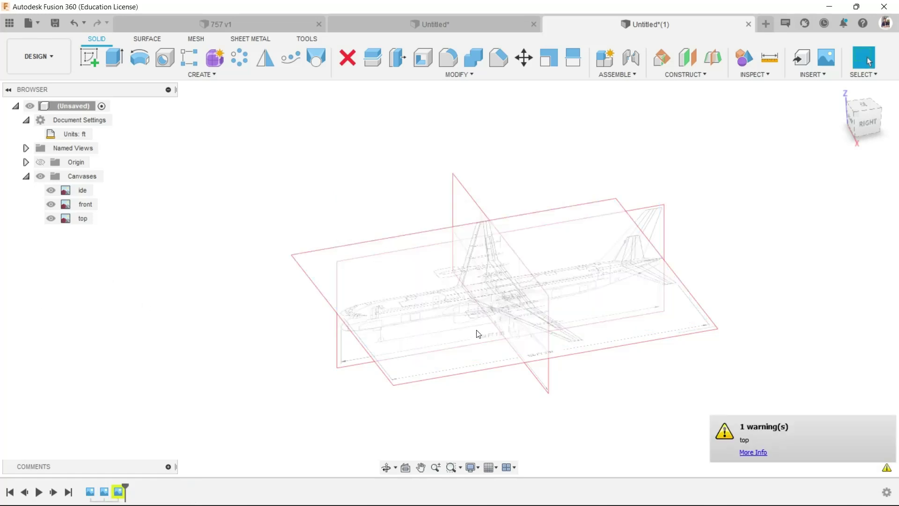
Step: Start a sketch on the XZ plane and draw a vertical line from the top to the bottom of the front-view fuselage
{"action": "middle_click_drag", "start_coordinate": [494, 329], "coordinate": [395, 254], "text": "shift"}
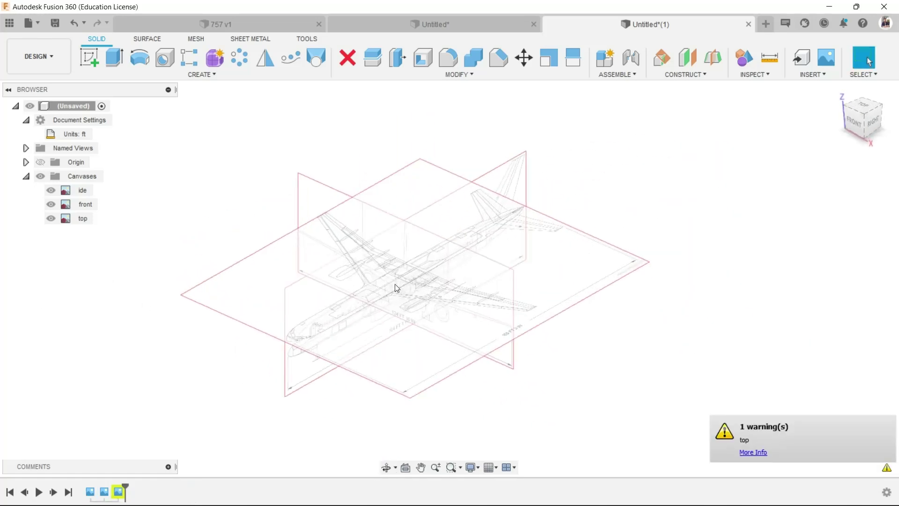
{"action": "left_click", "coordinate": [89, 56]}
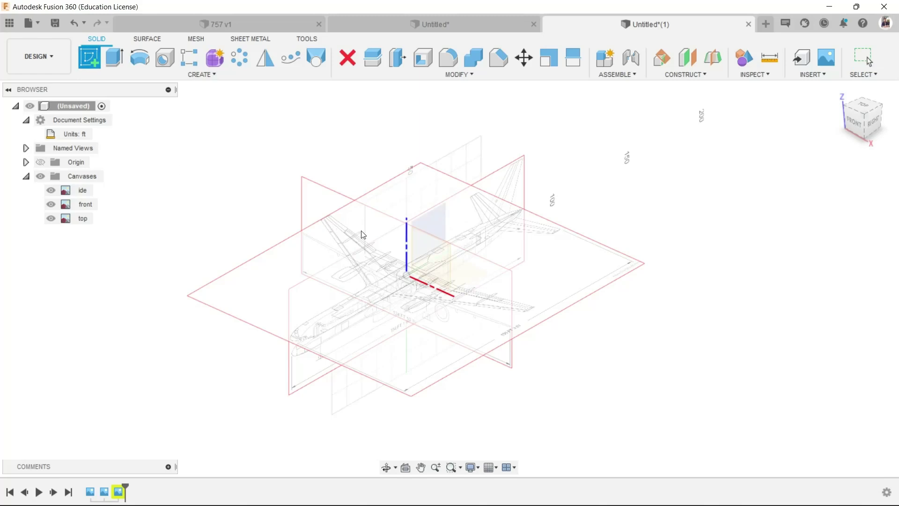
{"action": "left_click", "coordinate": [418, 256]}
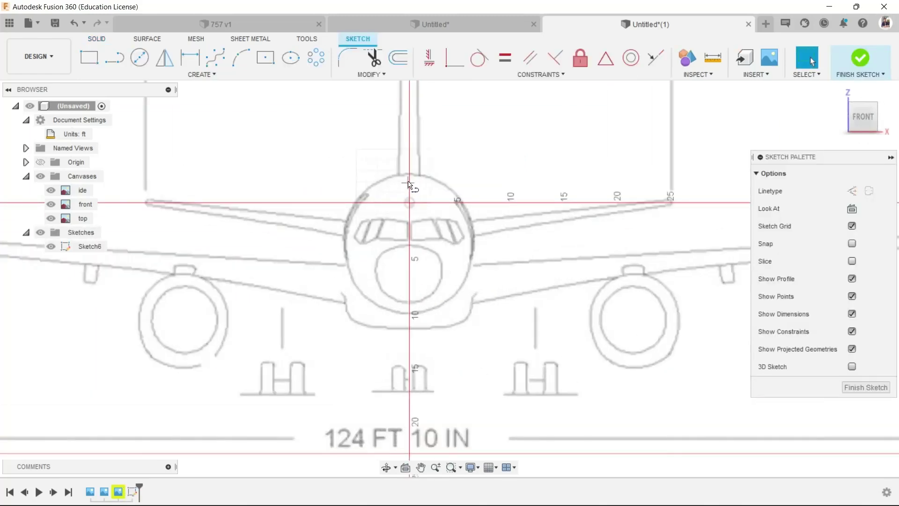
{"action": "key", "text": "l"}
{"action": "scroll", "coordinate": [410, 182], "scroll_direction": "up", "scroll_amount": 3}
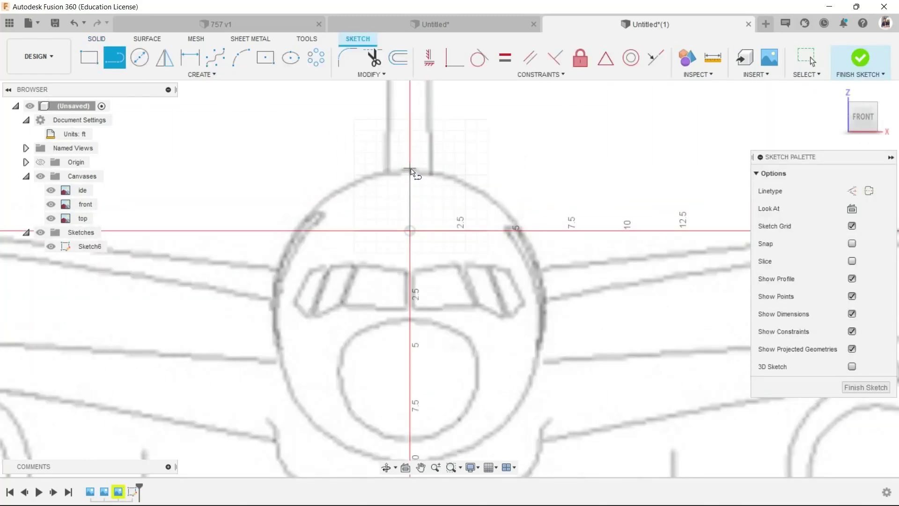
{"action": "left_click", "coordinate": [410, 171]}
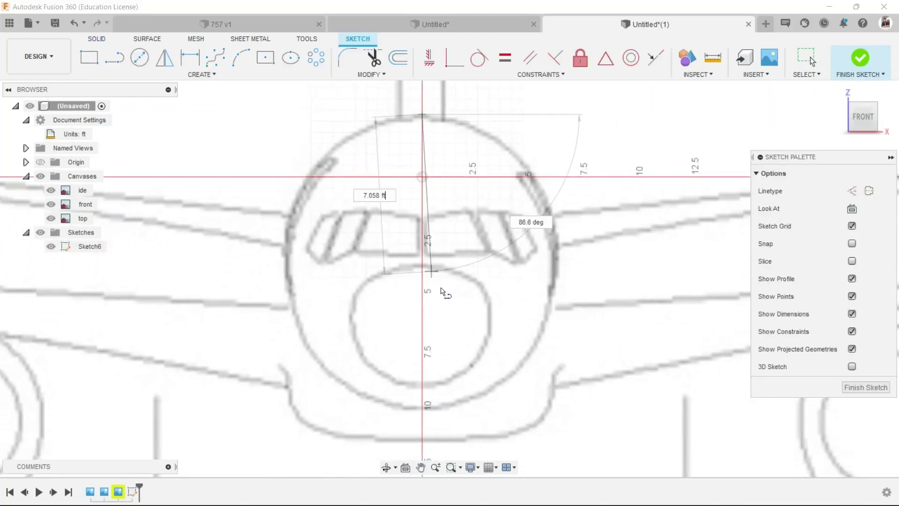
{"action": "left_click", "coordinate": [422, 412]}
{"action": "key", "text": "Escape"}
Step: Draw a circle centred on the vertical line's midpoint and reaching its lower end as the fuselage cross-section
{"action": "key", "text": "c"}
{"action": "left_click", "coordinate": [422, 263]}
{"action": "left_click", "coordinate": [424, 411]}
{"action": "key", "text": "Escape"}
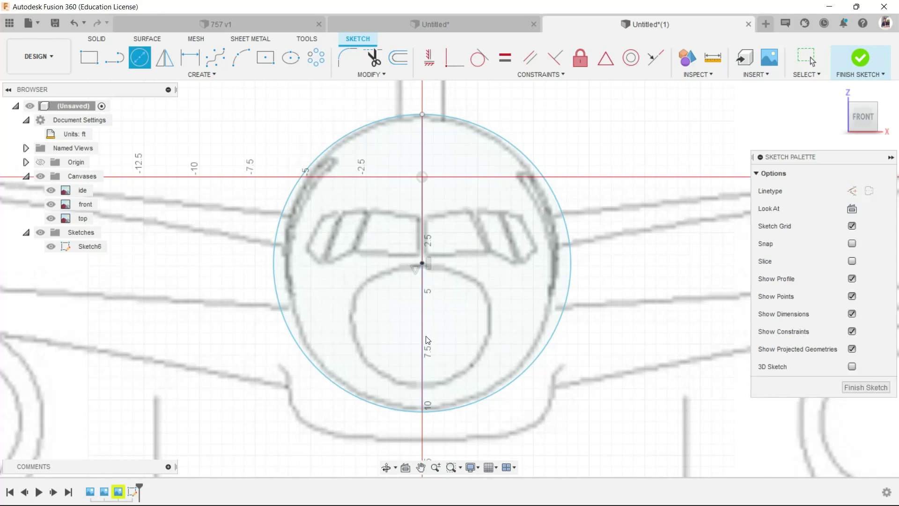
Step: Trim away the vertical guide line inside the fuselage circle and finish the sketch
{"action": "key", "text": "t"}
{"action": "left_click", "coordinate": [427, 339]}
{"action": "key", "text": "Escape"}
{"action": "scroll", "coordinate": [481, 242], "scroll_direction": "down", "scroll_amount": 3}
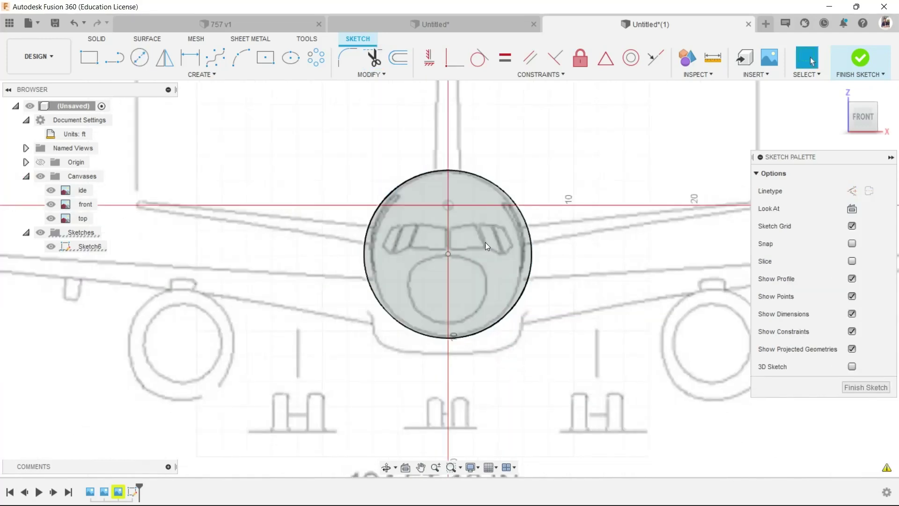
{"action": "left_click", "coordinate": [866, 64]}
{"action": "scroll", "coordinate": [383, 292], "scroll_direction": "down", "scroll_amount": 2}
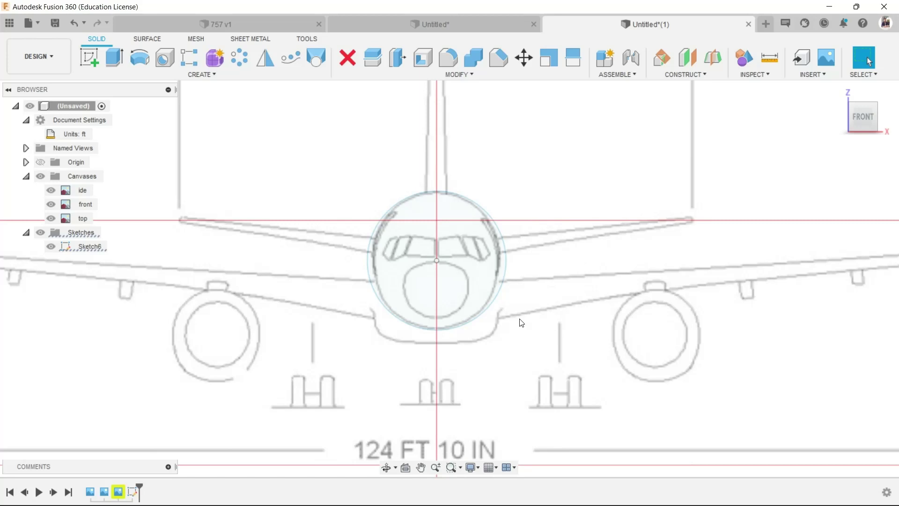
{"action": "scroll", "coordinate": [515, 319], "scroll_direction": "down", "scroll_amount": 3}
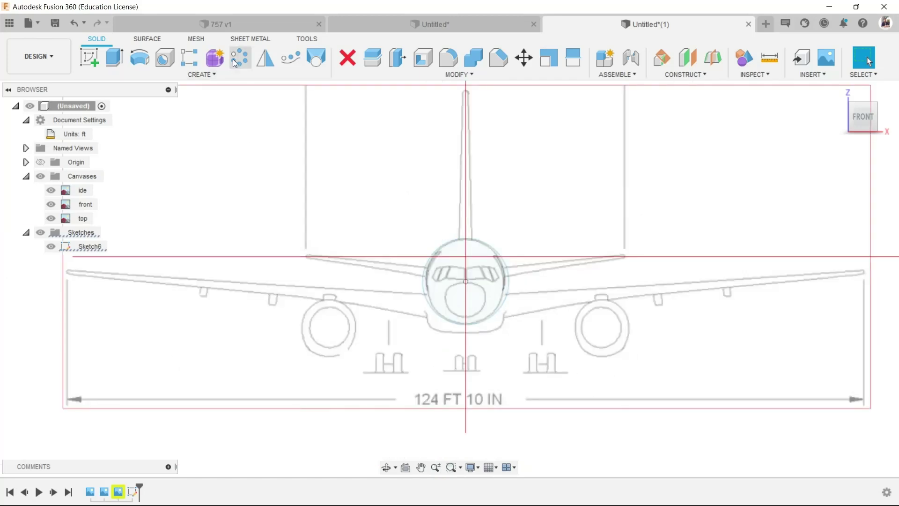
Step: Start a form and draw a cylinder base centred on the front-view fuselage circle, with a diameter of 13.335 ft
{"action": "left_click", "coordinate": [215, 57]}
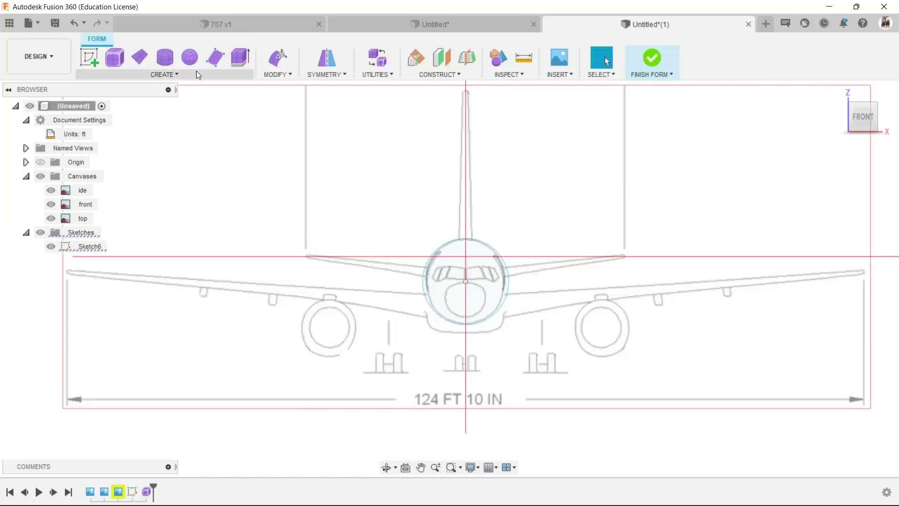
{"action": "left_click", "coordinate": [163, 63]}
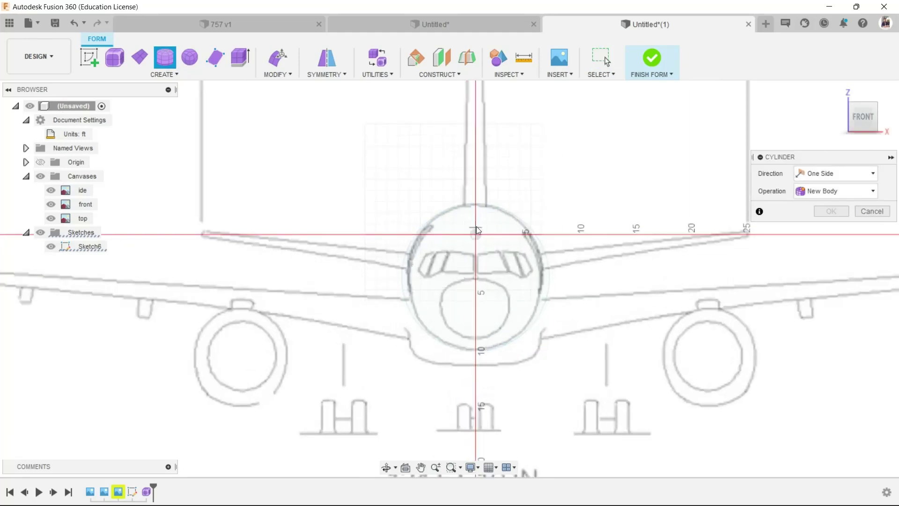
{"action": "scroll", "coordinate": [472, 226], "scroll_direction": "up", "scroll_amount": 5}
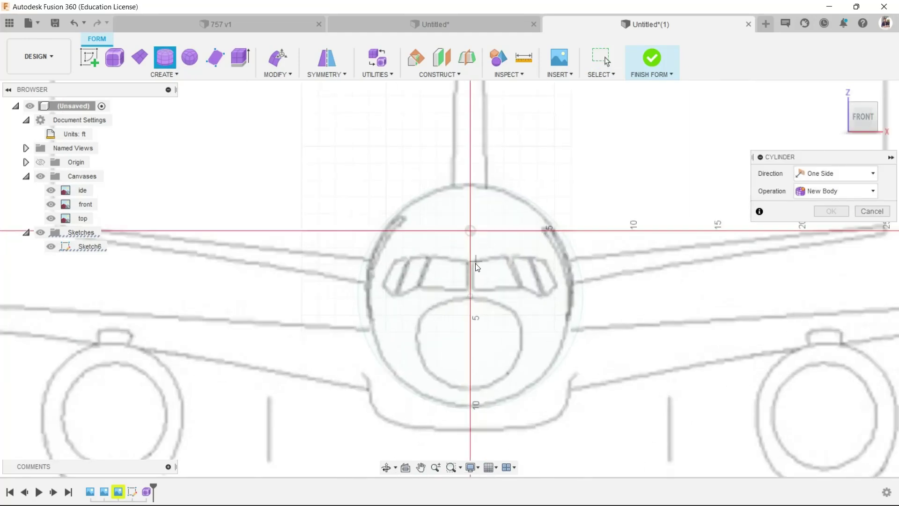
{"action": "left_click", "coordinate": [471, 296]}
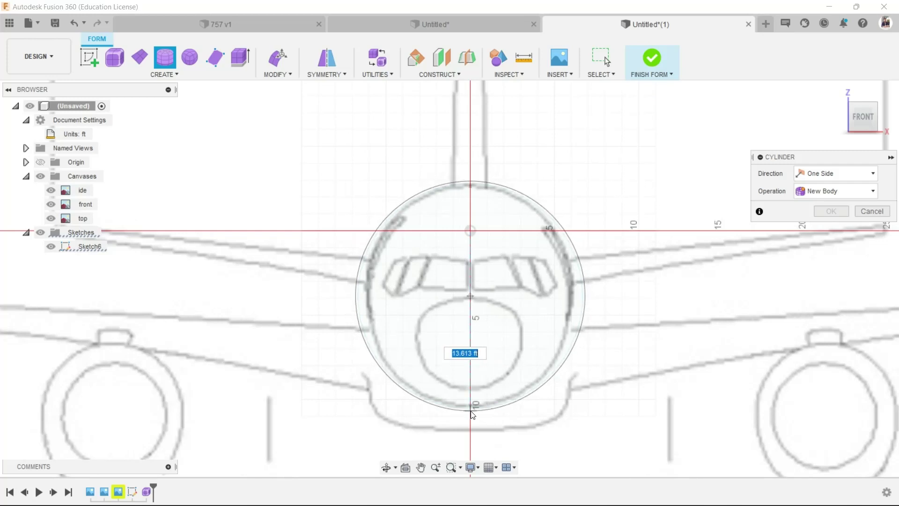
{"action": "left_click", "coordinate": [468, 409]}
Step: Apply Mirror symmetry with Width Symmetry, extend the cylinder to a height of -28 ft and create it as a new body
{"action": "left_click", "coordinate": [832, 266]}
{"action": "left_click", "coordinate": [824, 297]}
{"action": "middle_click_drag", "start_coordinate": [472, 249], "coordinate": [466, 341], "text": "shift"}
{"action": "left_click_drag", "start_coordinate": [496, 280], "coordinate": [125, 278]}
{"action": "middle_click_drag", "start_coordinate": [143, 322], "coordinate": [379, 343]}
{"action": "scroll", "coordinate": [378, 344], "scroll_direction": "up", "scroll_amount": 1}
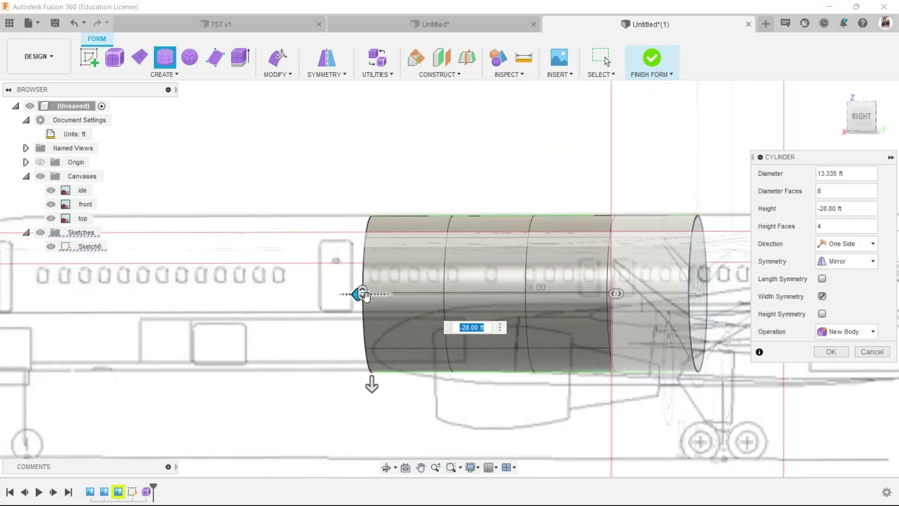
{"action": "middle_click_drag", "start_coordinate": [648, 164], "coordinate": [642, 297], "text": "shift"}
{"action": "scroll", "coordinate": [642, 297], "scroll_direction": "down", "scroll_amount": 3}
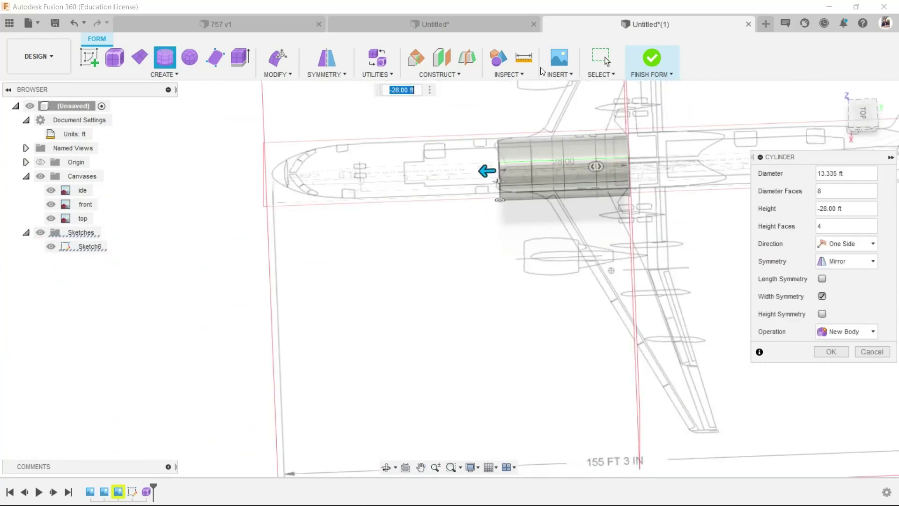
{"action": "middle_click_drag", "start_coordinate": [523, 124], "coordinate": [532, 57], "text": "shift"}
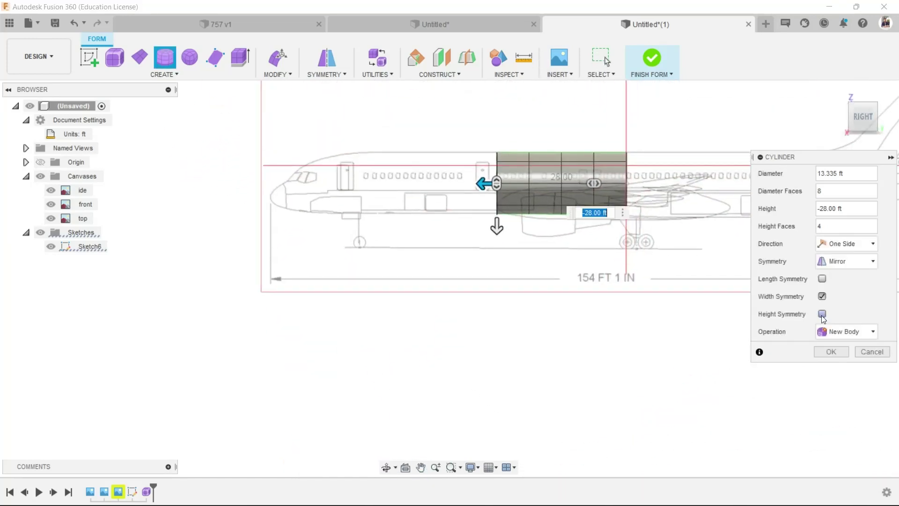
{"action": "left_click", "coordinate": [831, 351]}
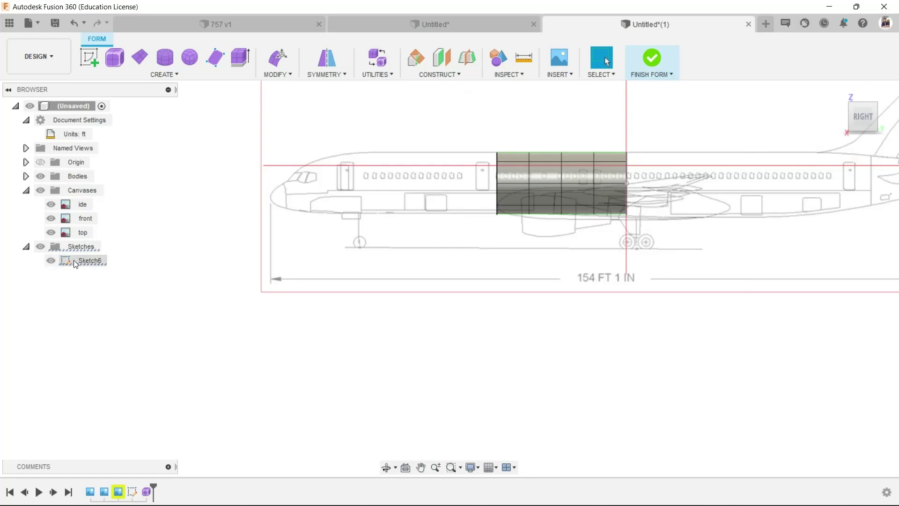
Step: Hide the fuselage circle sketch, Sketch6
{"action": "left_click", "coordinate": [74, 260]}
{"action": "key", "text": "Escape"}
{"action": "scroll", "coordinate": [609, 150], "scroll_direction": "up", "scroll_amount": 5}
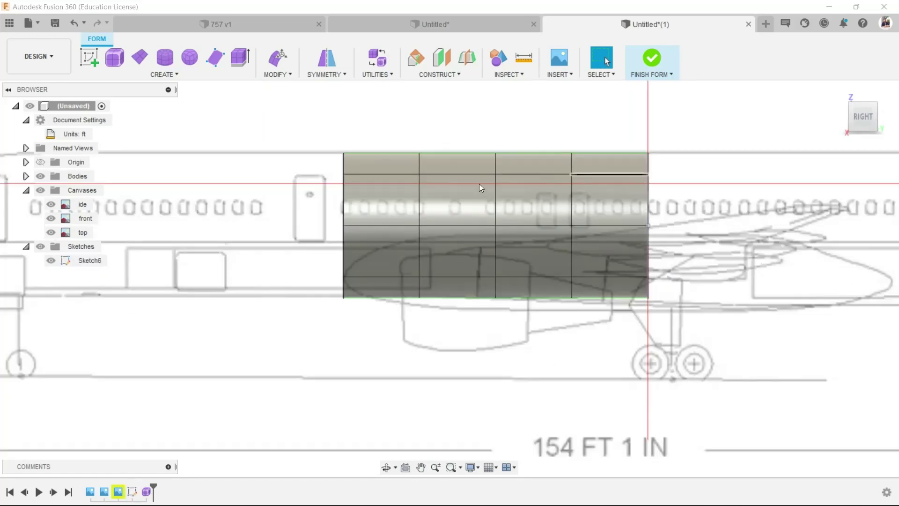
{"action": "key", "text": "Escape"}
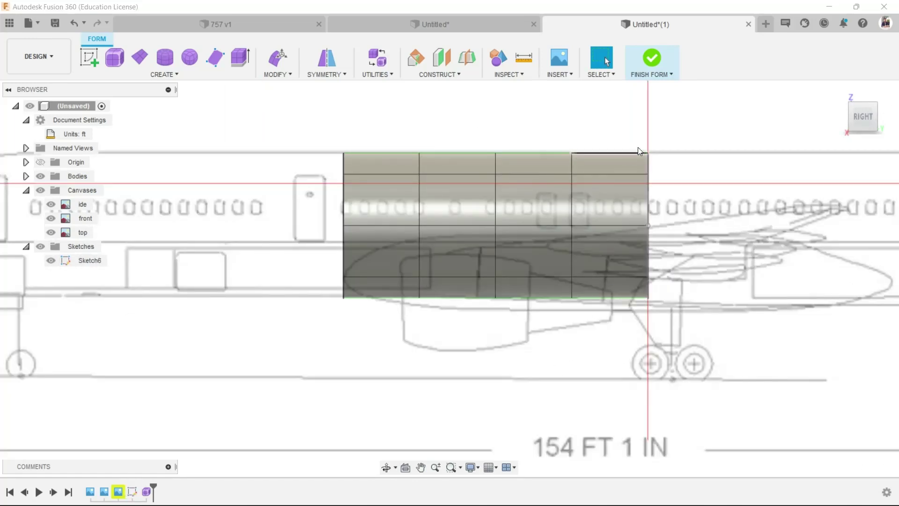
{"action": "scroll", "coordinate": [636, 153], "scroll_direction": "up", "scroll_amount": 3}
{"action": "left_click", "coordinate": [74, 260]}
{"action": "key", "text": "Escape"}
{"action": "left_click", "coordinate": [50, 260]}
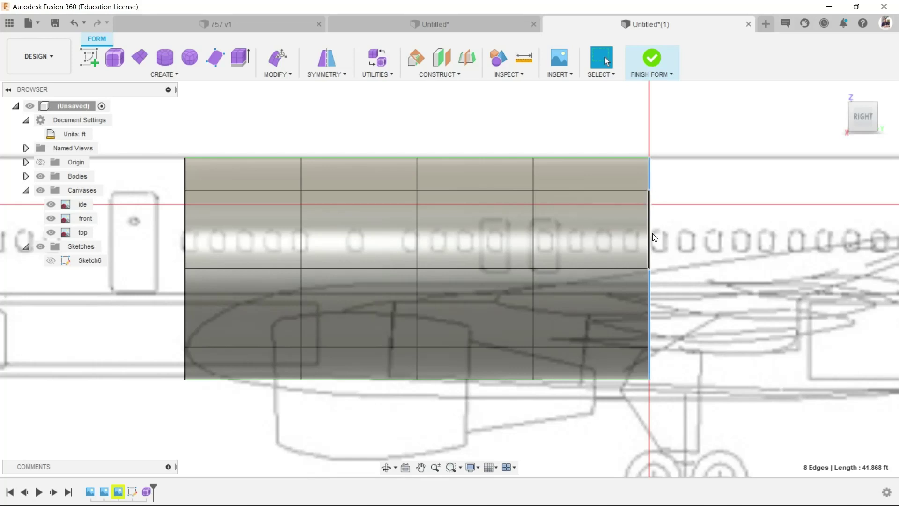
Step: Delete the cylinder's three rear rings of faces, keeping only the frontmost ring
{"action": "key", "text": "Delete"}
{"action": "left_click", "coordinate": [535, 245]}
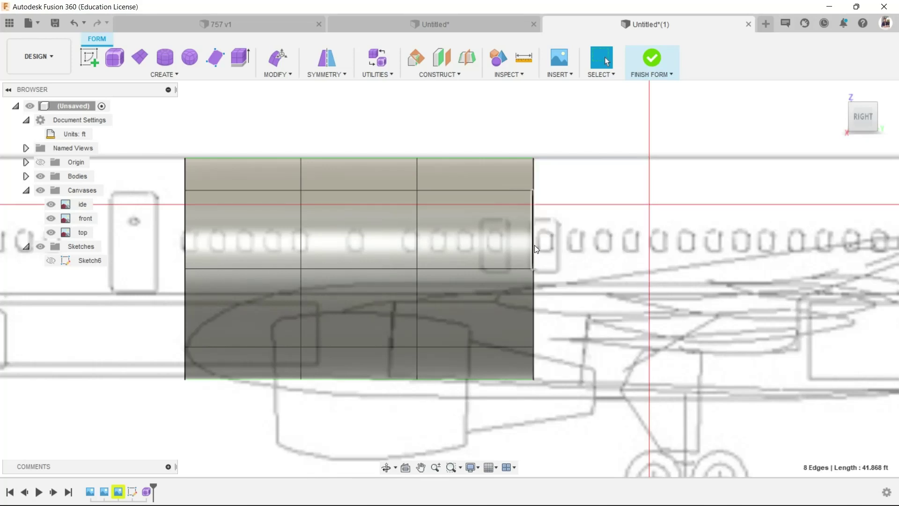
{"action": "key", "text": "Delete"}
{"action": "key", "text": "ctrl+z"}
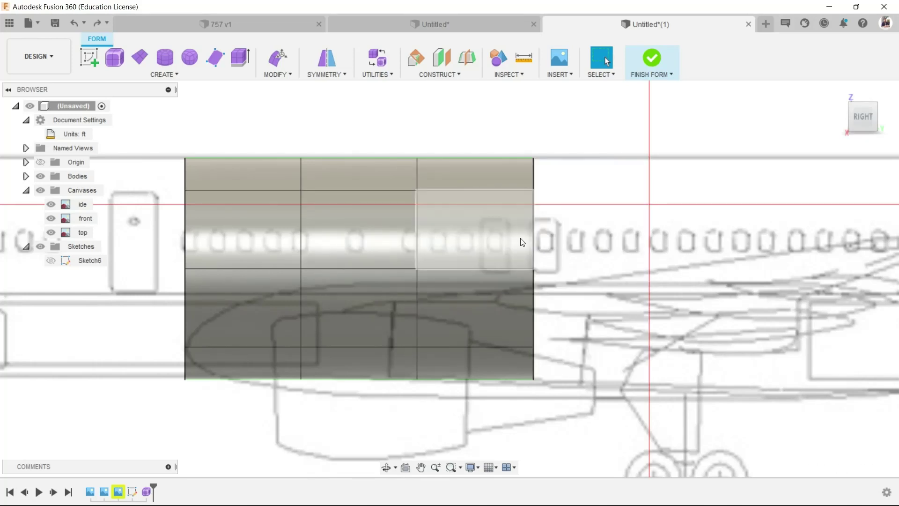
{"action": "key", "text": "Delete"}
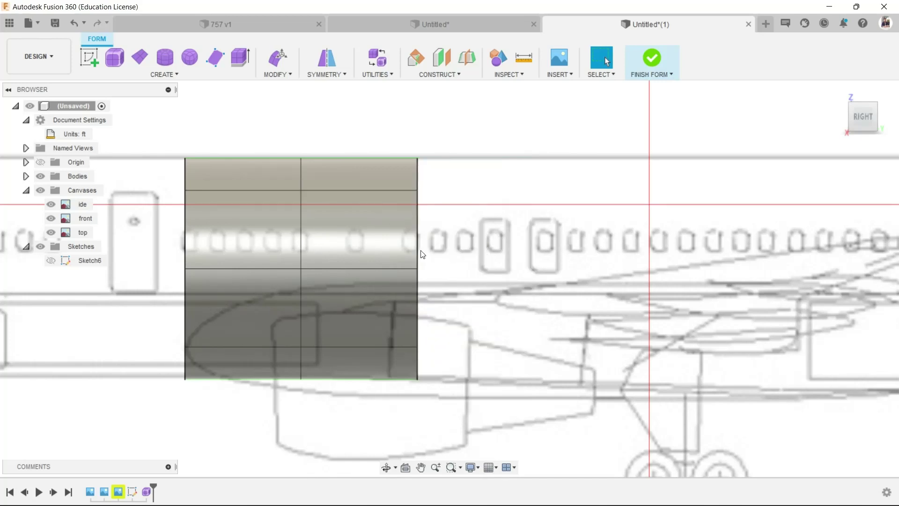
{"action": "key", "text": "Delete"}
Step: Move the remaining ring body -17 ft along Y, placing it between the two forward doors in the side view
{"action": "scroll", "coordinate": [568, 266], "scroll_direction": "down", "scroll_amount": 3}
{"action": "middle_click_drag", "start_coordinate": [569, 275], "coordinate": [697, 280]}
{"action": "scroll", "coordinate": [492, 279], "scroll_direction": "down", "scroll_amount": 2}
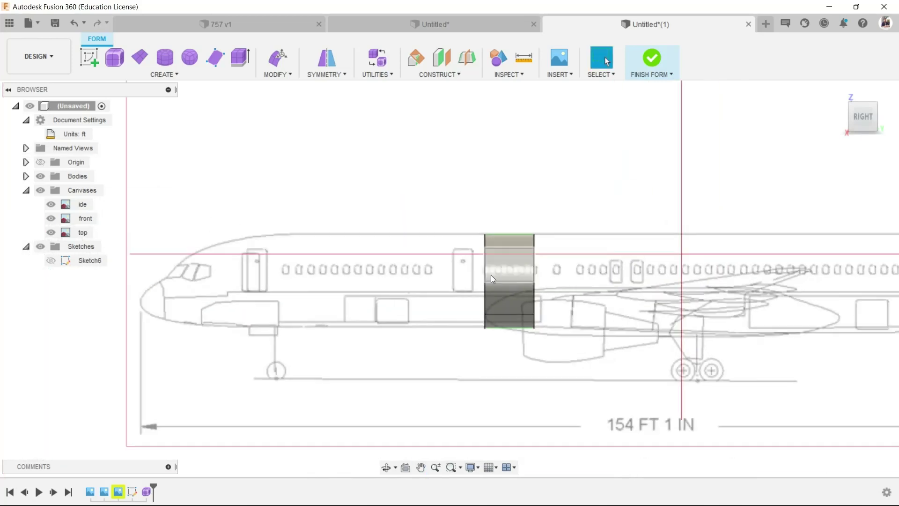
{"action": "scroll", "coordinate": [491, 275], "scroll_direction": "up", "scroll_amount": 3}
{"action": "key", "text": "m"}
{"action": "left_click", "coordinate": [523, 288]}
{"action": "left_click_drag", "start_coordinate": [550, 286], "coordinate": [208, 284]}
{"action": "scroll", "coordinate": [300, 262], "scroll_direction": "up", "scroll_amount": 2}
{"action": "left_click_drag", "start_coordinate": [288, 247], "coordinate": [482, 269]}
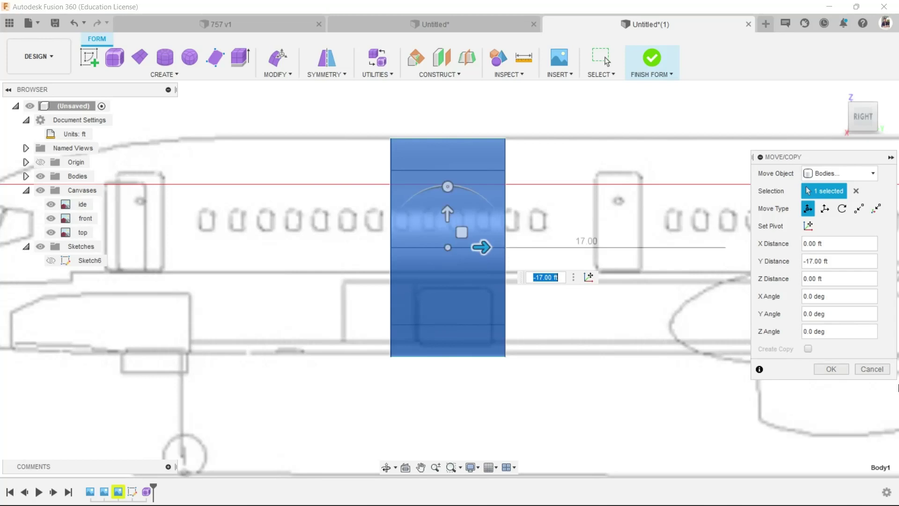
{"action": "key", "text": "Return"}
Step: Edit the ring's mid-height side edge in the front view, pulling it inward to match the fuselage width
{"action": "scroll", "coordinate": [430, 323], "scroll_direction": "down", "scroll_amount": 3}
{"action": "middle_click_drag", "start_coordinate": [429, 319], "coordinate": [436, 205], "text": "shift"}
{"action": "scroll", "coordinate": [436, 285], "scroll_direction": "down", "scroll_amount": 2}
{"action": "scroll", "coordinate": [482, 285], "scroll_direction": "up", "scroll_amount": 3}
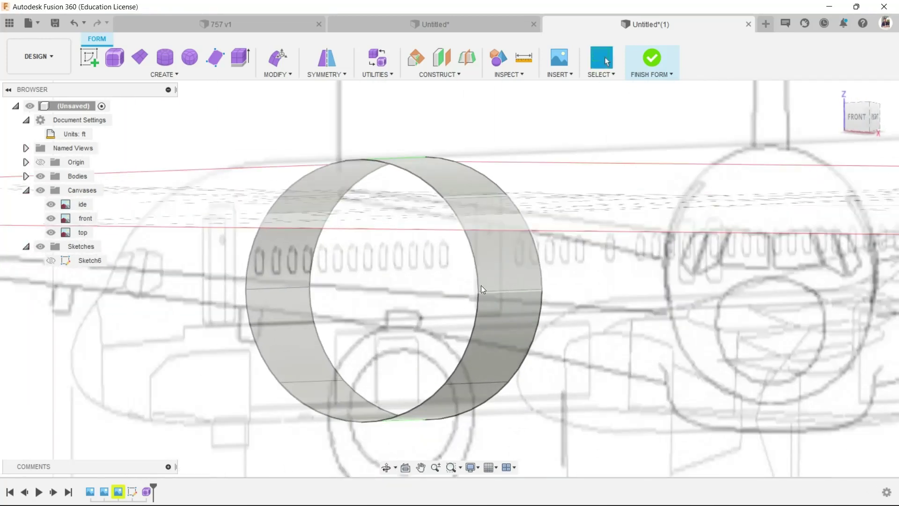
{"action": "left_click", "coordinate": [503, 292]}
{"action": "right_click", "coordinate": [507, 288]}
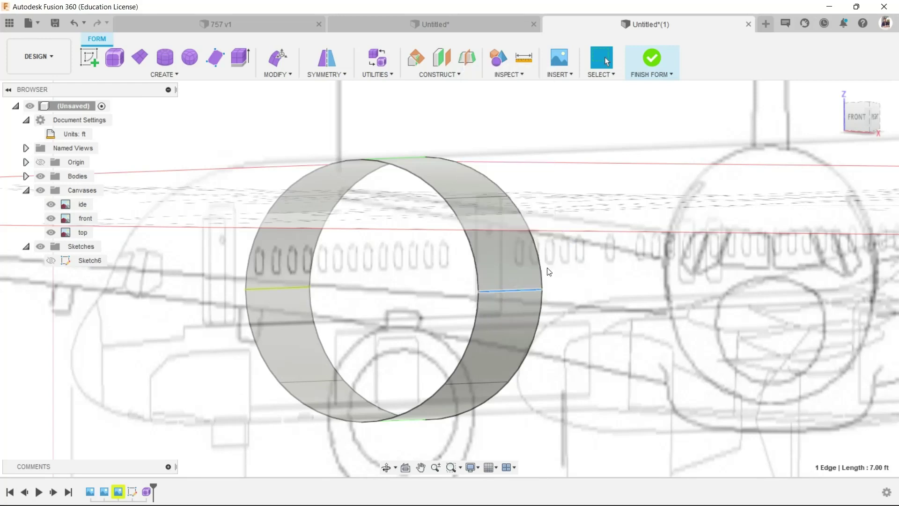
{"action": "left_click", "coordinate": [548, 270]}
{"action": "left_click", "coordinate": [857, 117]}
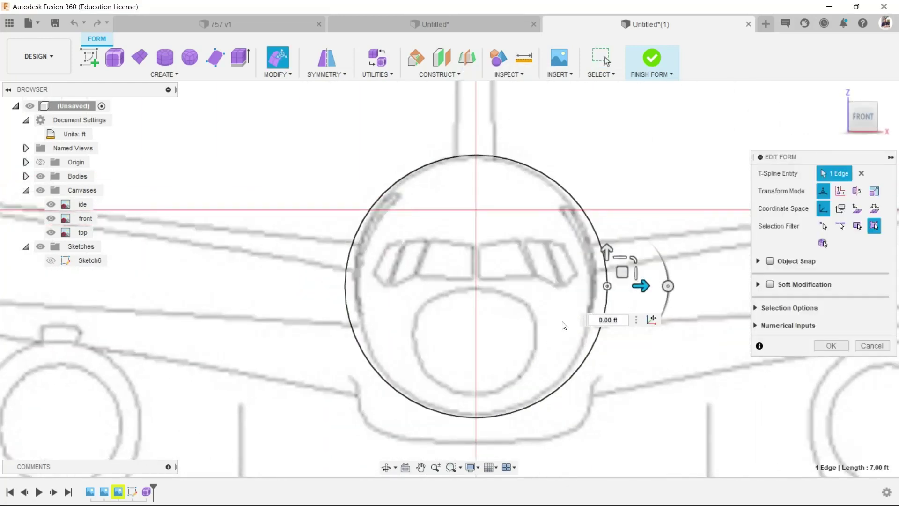
{"action": "left_click_drag", "start_coordinate": [650, 281], "coordinate": [596, 258]}
{"action": "scroll", "coordinate": [634, 279], "scroll_direction": "up", "scroll_amount": 2}
{"action": "scroll", "coordinate": [532, 290], "scroll_direction": "down", "scroll_amount": 1}
{"action": "scroll", "coordinate": [472, 323], "scroll_direction": "down", "scroll_amount": 2}
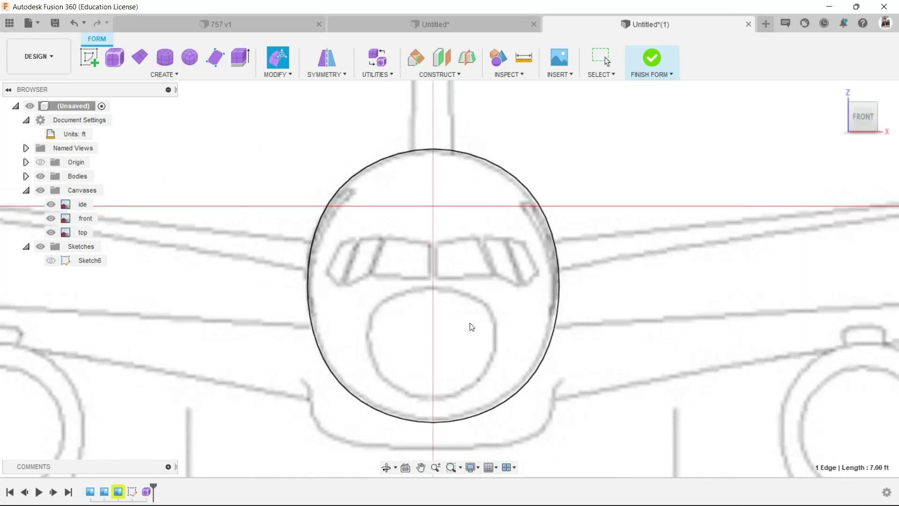
{"action": "scroll", "coordinate": [469, 328], "scroll_direction": "down", "scroll_amount": 2}
{"action": "key", "text": "Escape"}
Step: Shift the ring's lower side edge by -0.064 ft and 0.086 ft in the front view to follow the fuselage outline
{"action": "middle_click_drag", "start_coordinate": [552, 387], "coordinate": [496, 327], "text": "shift"}
{"action": "scroll", "coordinate": [496, 323], "scroll_direction": "up", "scroll_amount": 4}
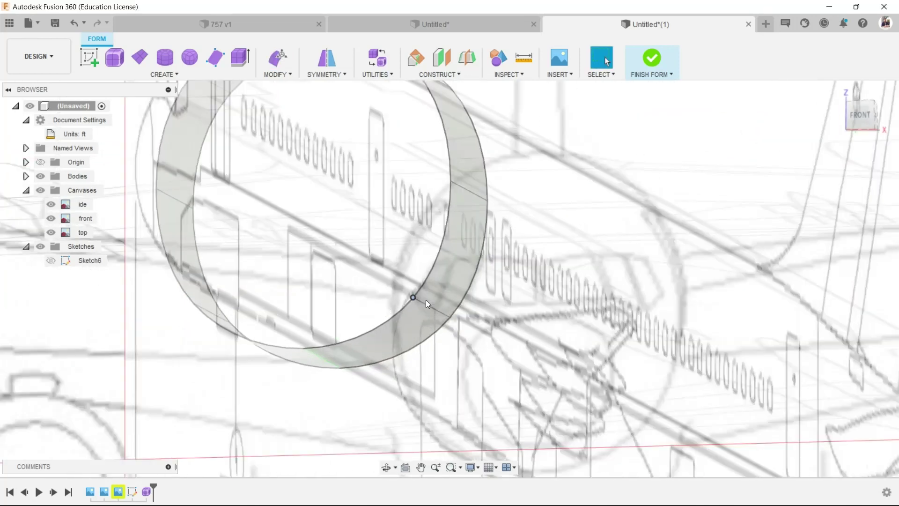
{"action": "left_click", "coordinate": [437, 307]}
{"action": "right_click", "coordinate": [436, 309]}
{"action": "left_click", "coordinate": [480, 287]}
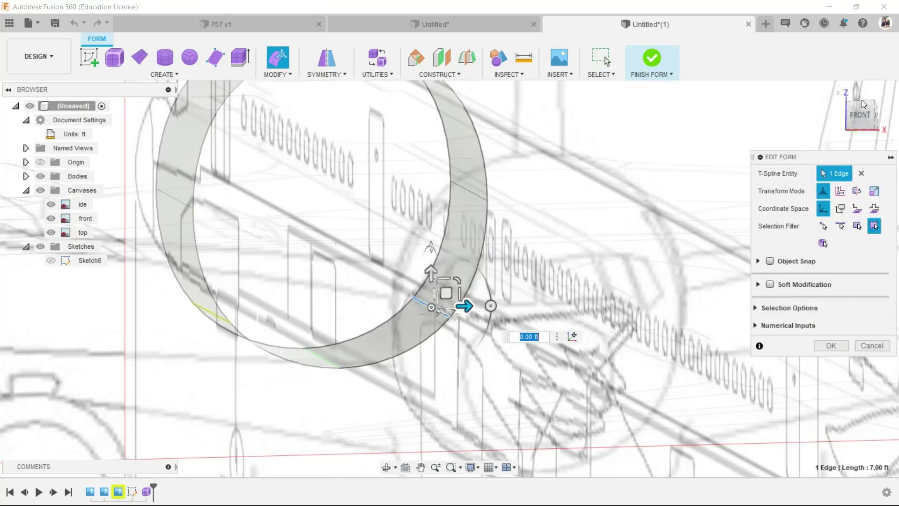
{"action": "left_click", "coordinate": [861, 115]}
{"action": "left_click_drag", "start_coordinate": [478, 311], "coordinate": [477, 313]}
{"action": "scroll", "coordinate": [509, 384], "scroll_direction": "down", "scroll_amount": 2}
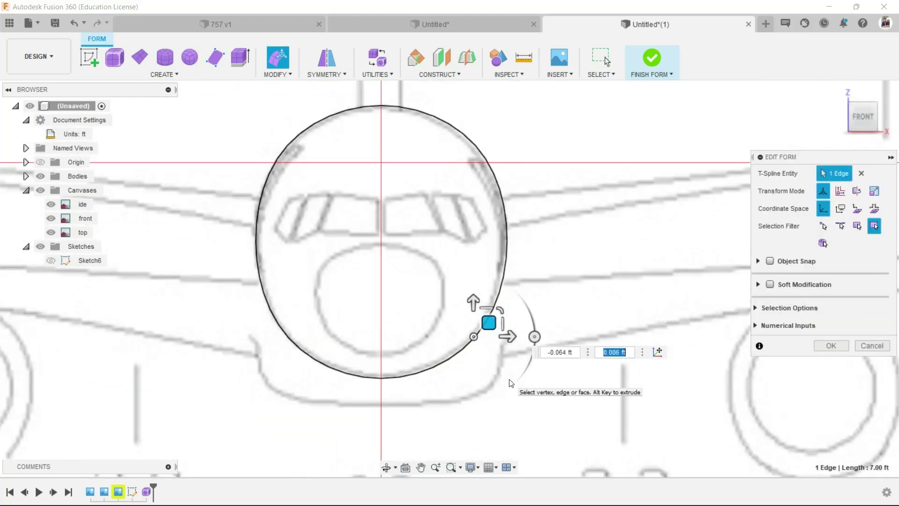
{"action": "key", "text": "Escape"}
{"action": "scroll", "coordinate": [510, 380], "scroll_direction": "down", "scroll_amount": 1}
{"action": "scroll", "coordinate": [375, 181], "scroll_direction": "up", "scroll_amount": 1}
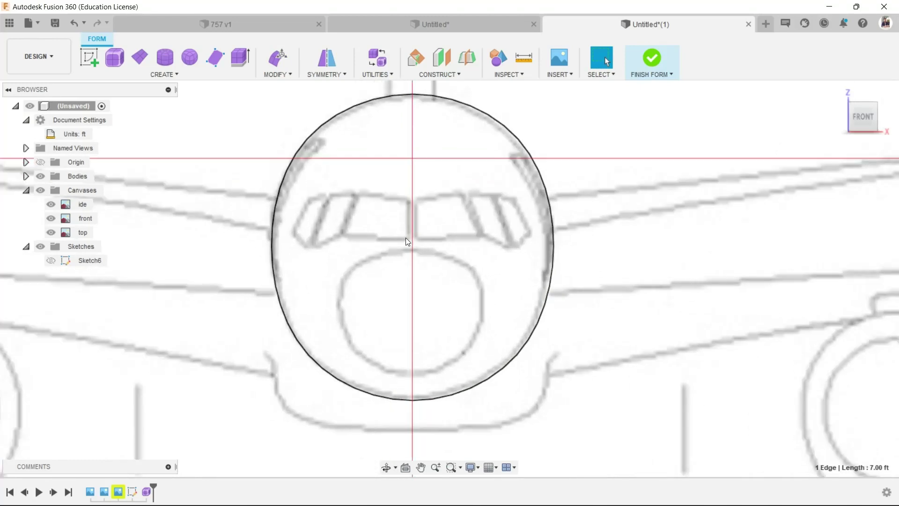
Step: Extrude the ring's front edge loop -13.50 ft toward the nose, ending just behind the front door in the side view
{"action": "scroll", "coordinate": [412, 256], "scroll_direction": "down", "scroll_amount": 3}
{"action": "middle_click_drag", "start_coordinate": [412, 257], "coordinate": [585, 253], "text": "shift"}
{"action": "left_click", "coordinate": [872, 119]}
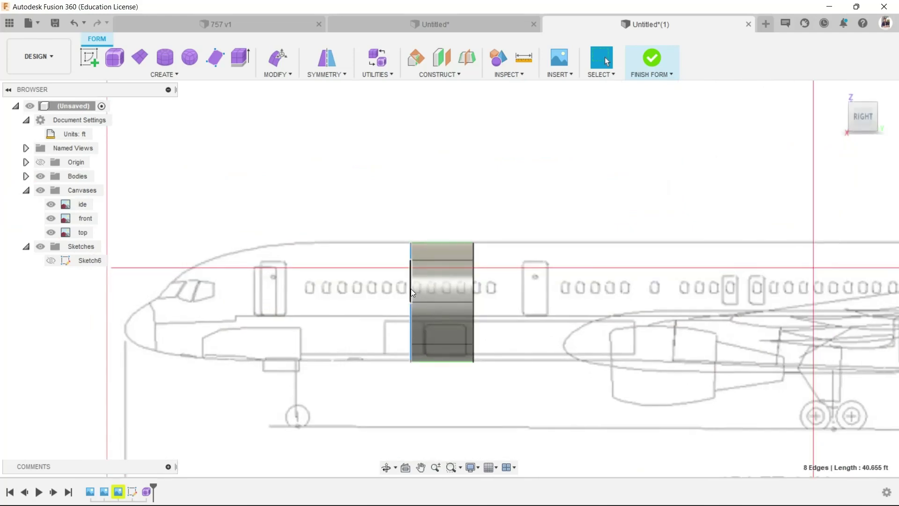
{"action": "right_click", "coordinate": [412, 292]}
{"action": "left_click", "coordinate": [433, 271]}
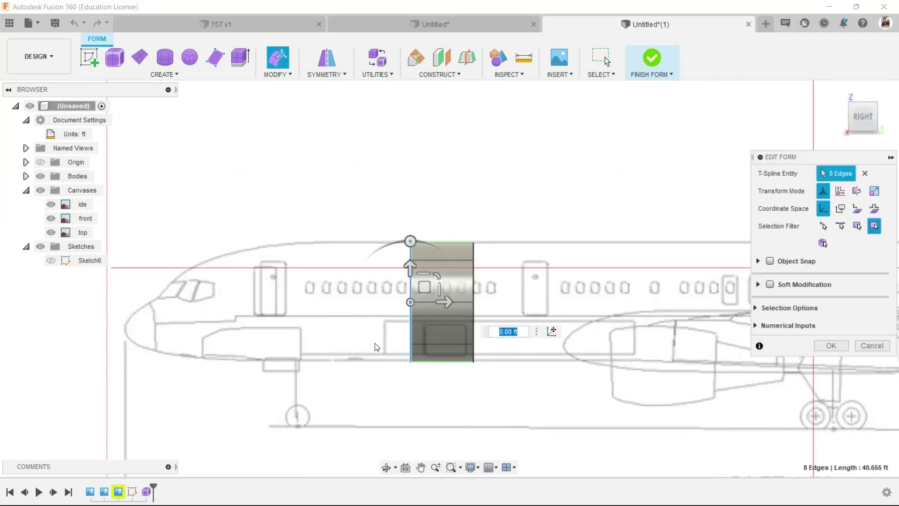
{"action": "scroll", "coordinate": [420, 335], "scroll_direction": "up", "scroll_amount": 2}
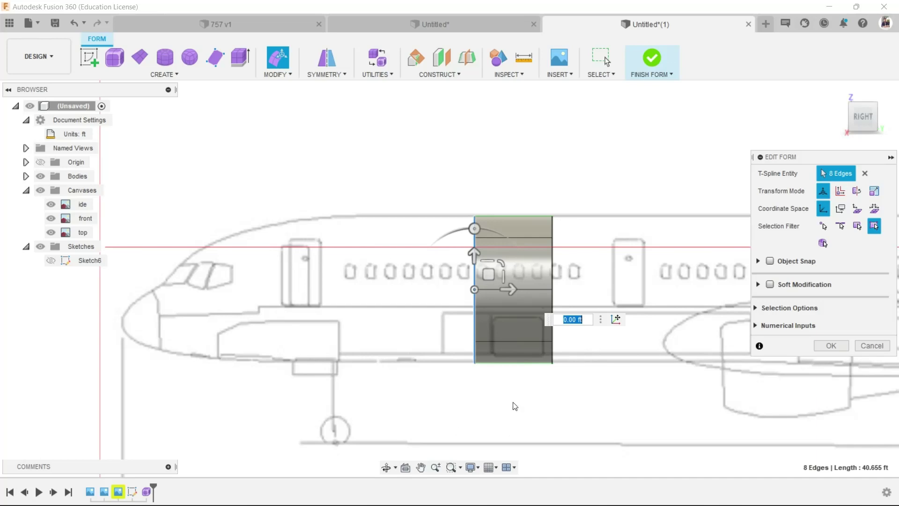
{"action": "left_click_drag", "start_coordinate": [508, 289], "coordinate": [352, 298]}
{"action": "scroll", "coordinate": [358, 286], "scroll_direction": "up", "scroll_amount": 5}
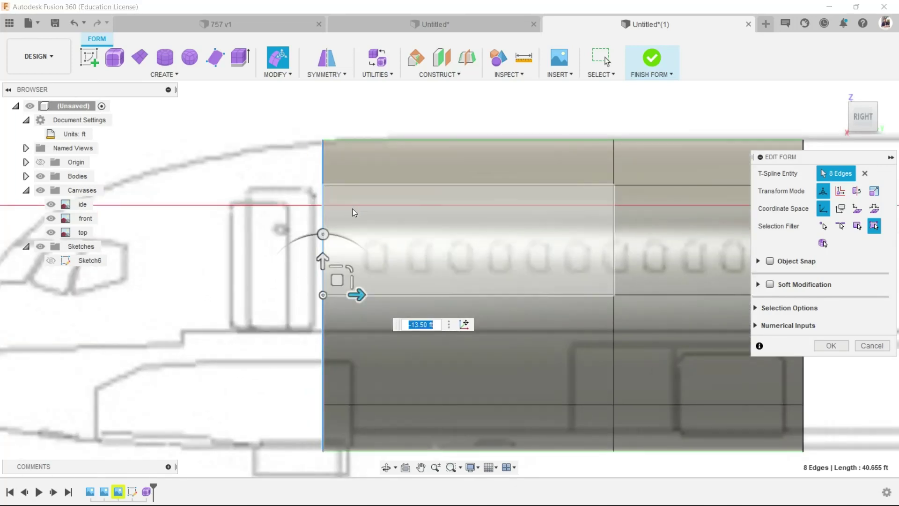
{"action": "scroll", "coordinate": [352, 209], "scroll_direction": "down", "scroll_amount": 4}
Step: Extrude the front edge loop further toward the nose past the front door and fit its height to the side-view outline
{"action": "left_click_drag", "start_coordinate": [862, 119], "coordinate": [855, 94]}
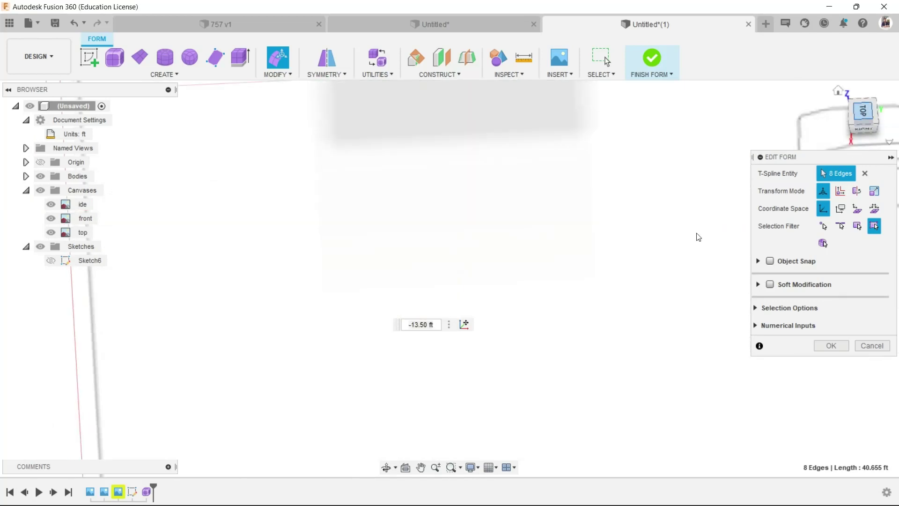
{"action": "scroll", "coordinate": [374, 258], "scroll_direction": "up", "scroll_amount": 5}
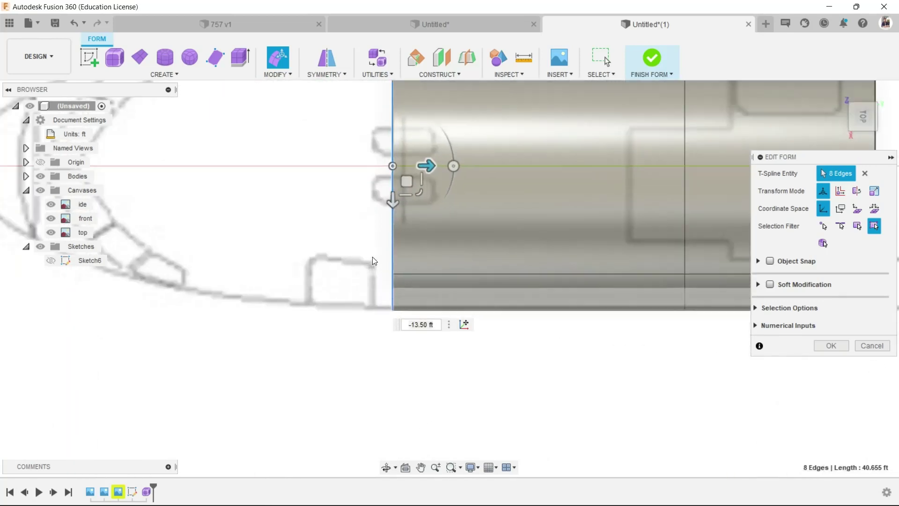
{"action": "scroll", "coordinate": [372, 258], "scroll_direction": "down", "scroll_amount": 3}
{"action": "scroll", "coordinate": [374, 264], "scroll_direction": "down", "scroll_amount": 3}
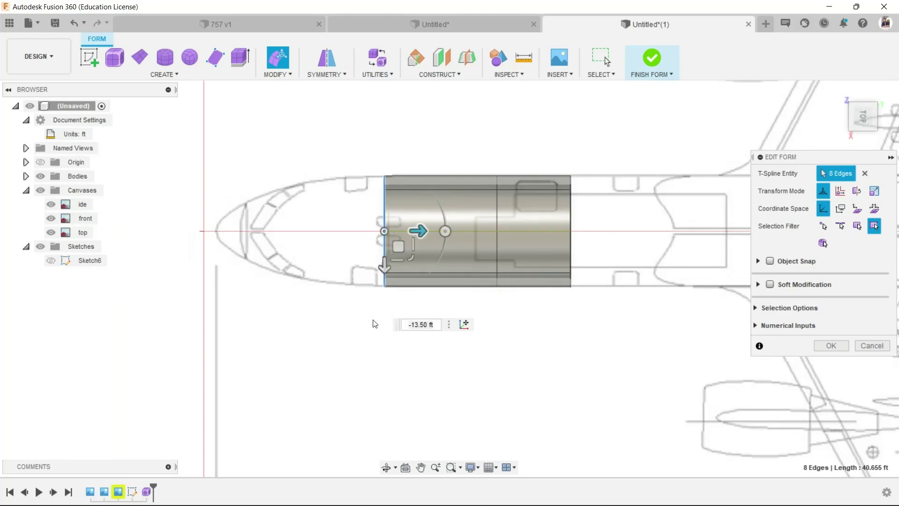
{"action": "scroll", "coordinate": [375, 323], "scroll_direction": "up", "scroll_amount": 2}
{"action": "scroll", "coordinate": [374, 282], "scroll_direction": "down", "scroll_amount": 2}
{"action": "left_click", "coordinate": [875, 116]}
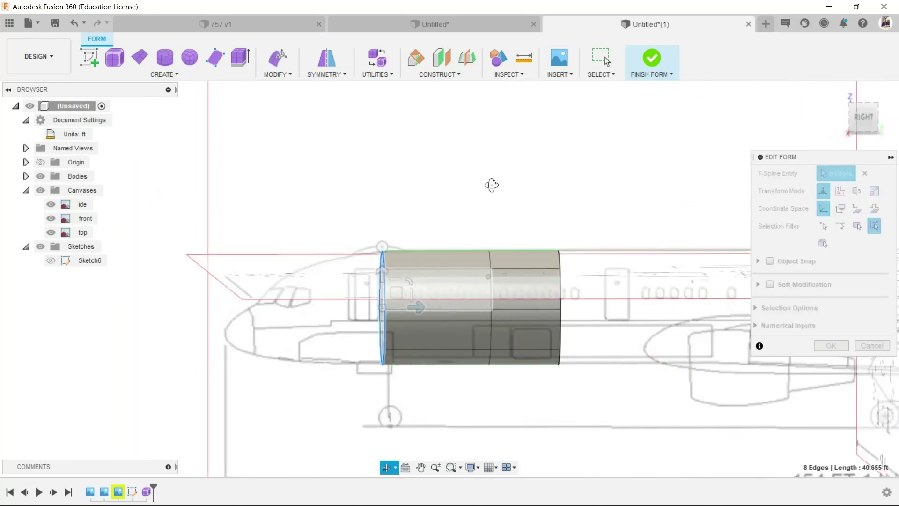
{"action": "scroll", "coordinate": [369, 315], "scroll_direction": "up", "scroll_amount": 4}
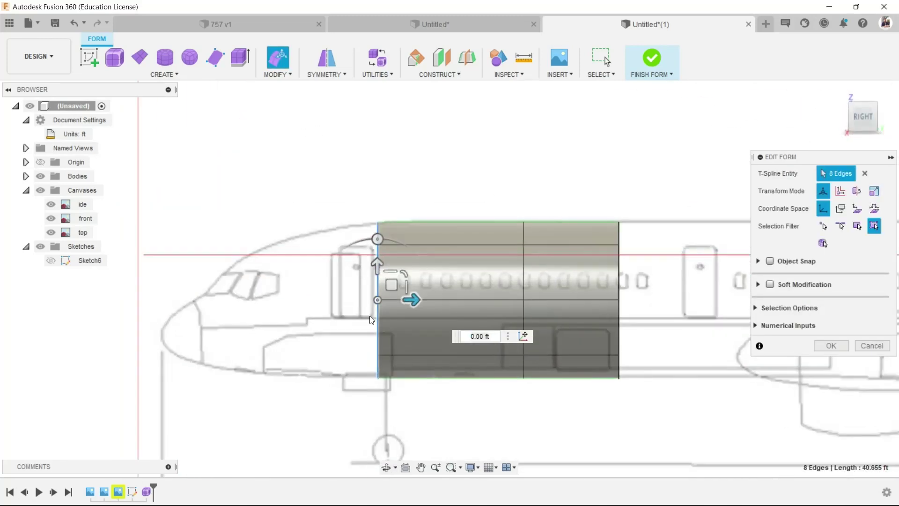
{"action": "left_click_drag", "start_coordinate": [436, 289], "coordinate": [326, 284]}
{"action": "scroll", "coordinate": [326, 280], "scroll_direction": "up", "scroll_amount": 1}
{"action": "scroll", "coordinate": [435, 212], "scroll_direction": "down", "scroll_amount": 2}
{"action": "scroll", "coordinate": [483, 196], "scroll_direction": "down", "scroll_amount": 1}
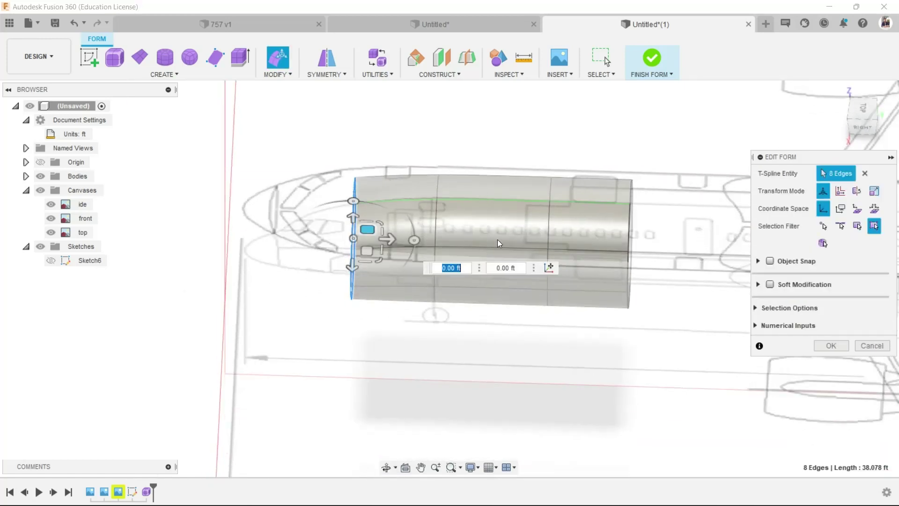
Step: Narrow the front edge loop in the top view to match the tapering nose outline
{"action": "left_click", "coordinate": [862, 94]}
{"action": "scroll", "coordinate": [397, 319], "scroll_direction": "up", "scroll_amount": 1}
{"action": "left_click_drag", "start_coordinate": [368, 249], "coordinate": [368, 244]}
{"action": "middle_click_drag", "start_coordinate": [351, 269], "coordinate": [434, 164], "text": "shift"}
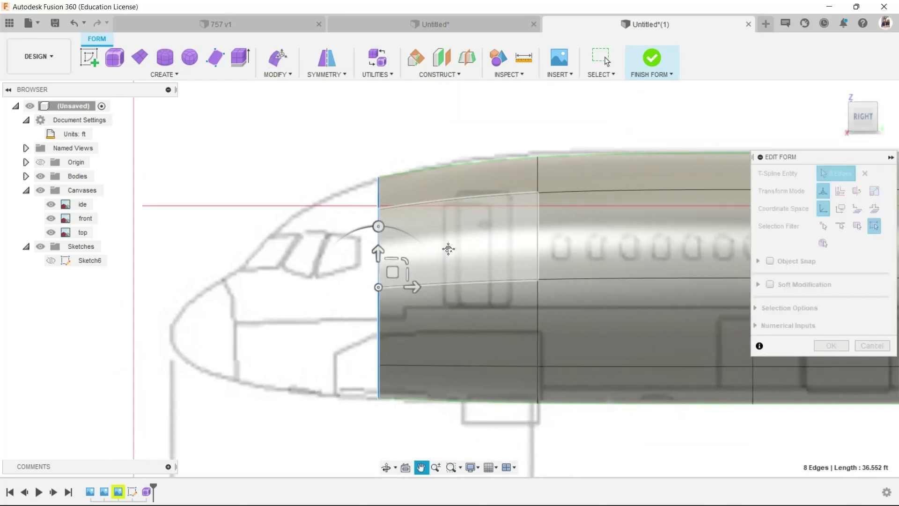
Step: Extrude the front edge loop to the cockpit windows to fit the side-view outline, and narrow it with a 0.868 scale in the top view
{"action": "left_click_drag", "start_coordinate": [419, 280], "coordinate": [314, 284]}
{"action": "scroll", "coordinate": [331, 276], "scroll_direction": "up", "scroll_amount": 1}
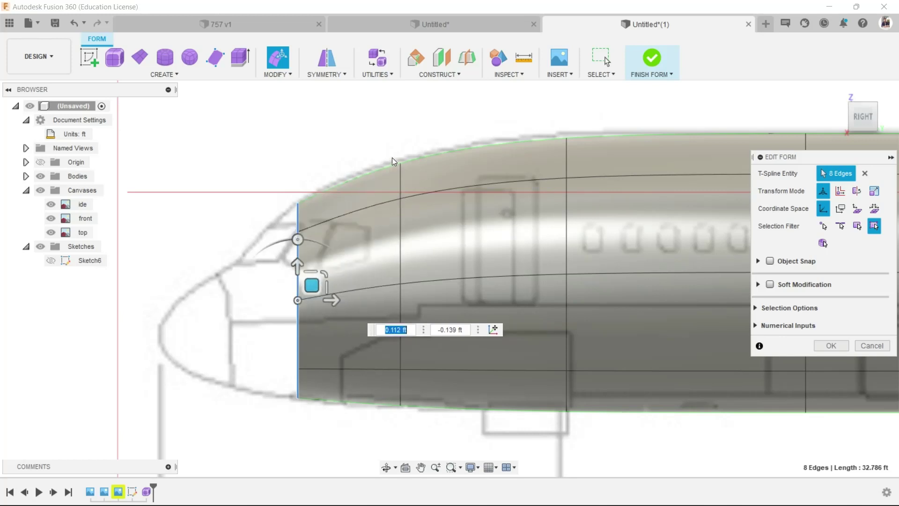
{"action": "left_click", "coordinate": [866, 120]}
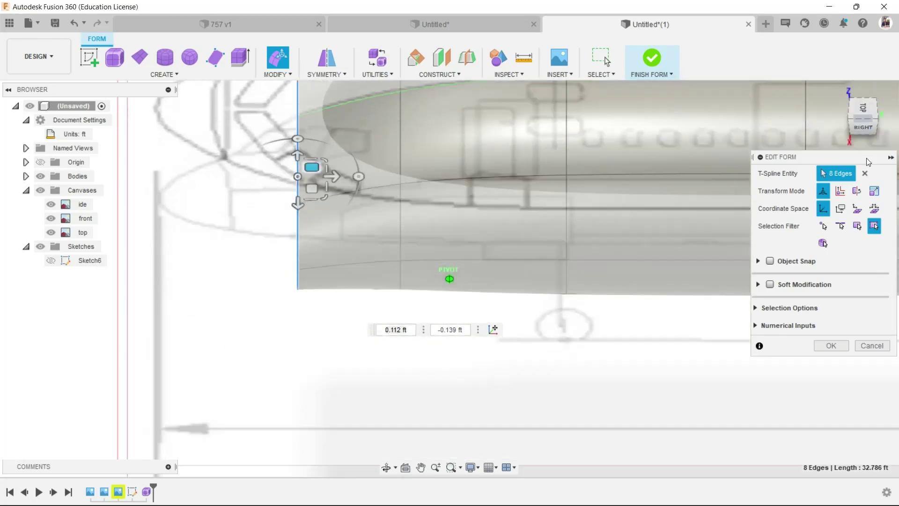
{"action": "left_click", "coordinate": [869, 101]}
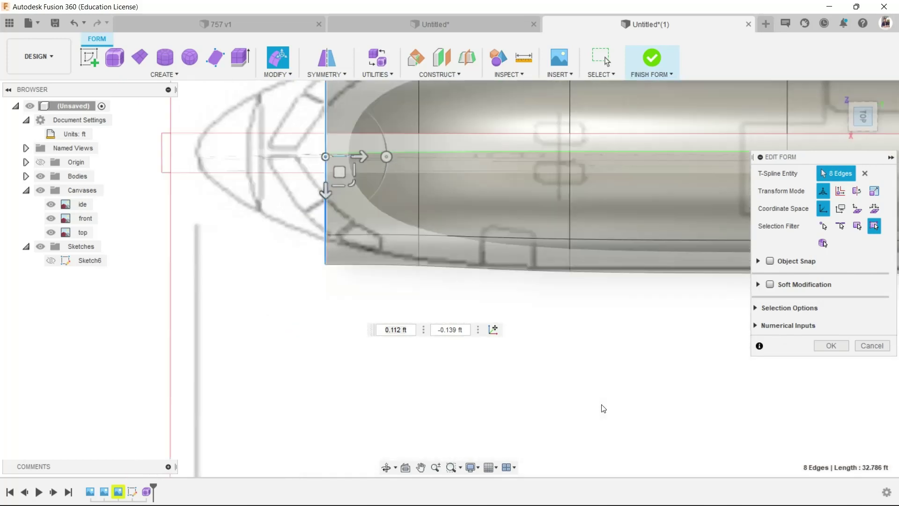
{"action": "mouse_move", "coordinate": [336, 186]}
{"action": "left_mouse_down"}
{"action": "mouse_move", "coordinate": [346, 173]}
{"action": "mouse_move", "coordinate": [345, 180]}
{"action": "left_mouse_up"}
{"action": "scroll", "coordinate": [345, 181], "scroll_direction": "down", "scroll_amount": 3}
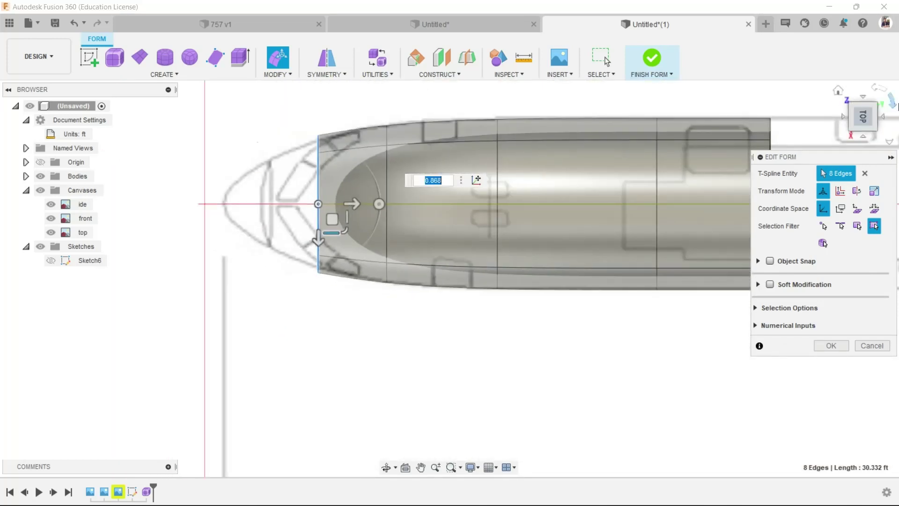
Step: Reselect the front edge loop in the side view and undo its top-view narrowing
{"action": "left_click", "coordinate": [865, 124]}
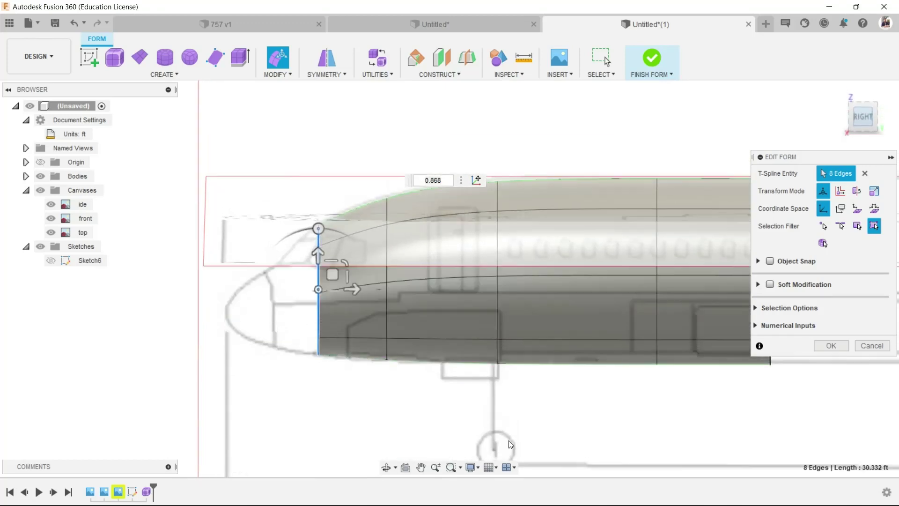
{"action": "mouse_move", "coordinate": [600, 496]}
{"action": "left_click", "coordinate": [272, 426]}
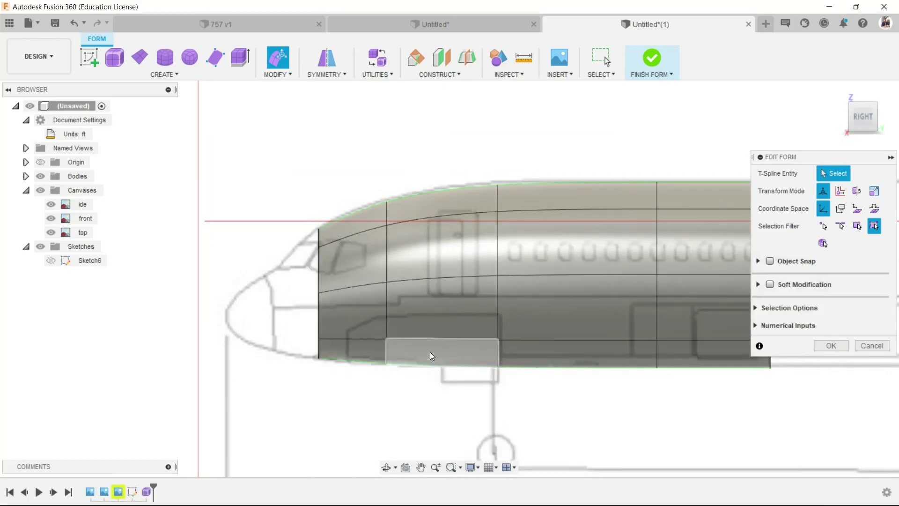
{"action": "scroll", "coordinate": [329, 320], "scroll_direction": "up", "scroll_amount": 2}
{"action": "double_click", "coordinate": [313, 257]}
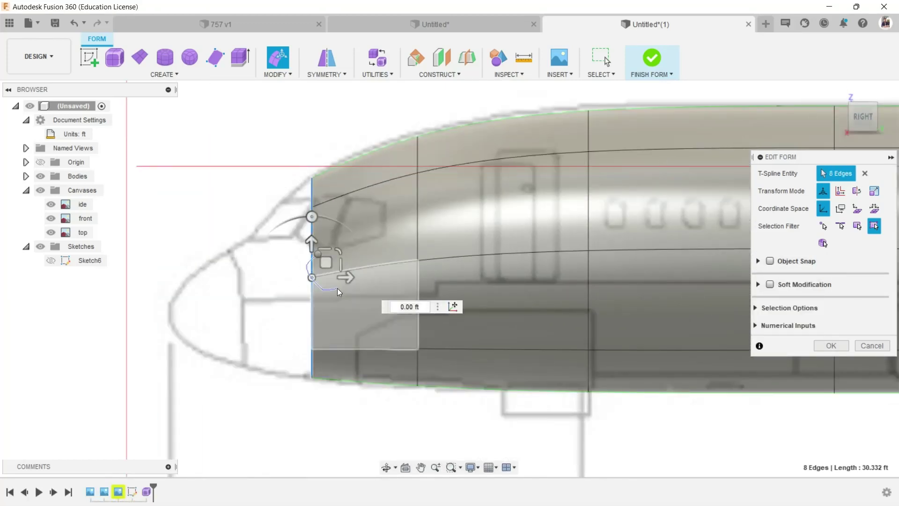
{"action": "key", "text": "Escape"}
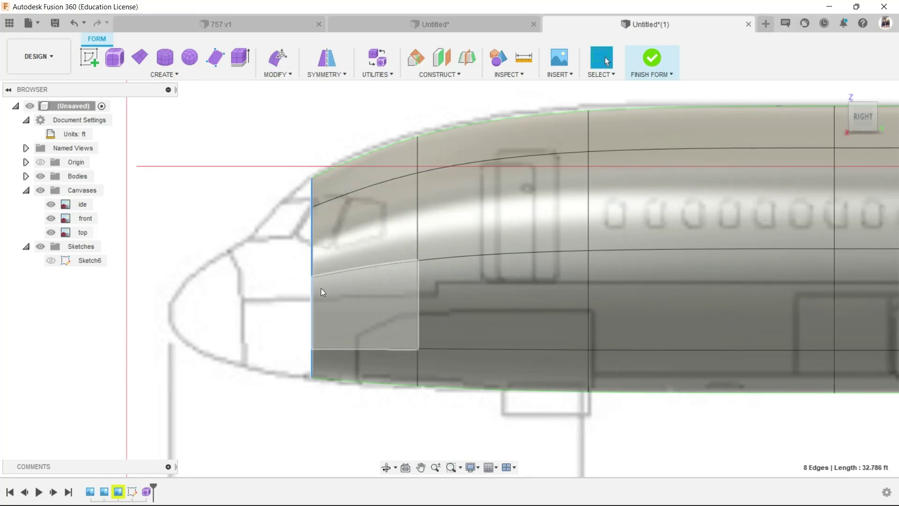
{"action": "right_click", "coordinate": [307, 291]}
{"action": "left_click", "coordinate": [351, 275]}
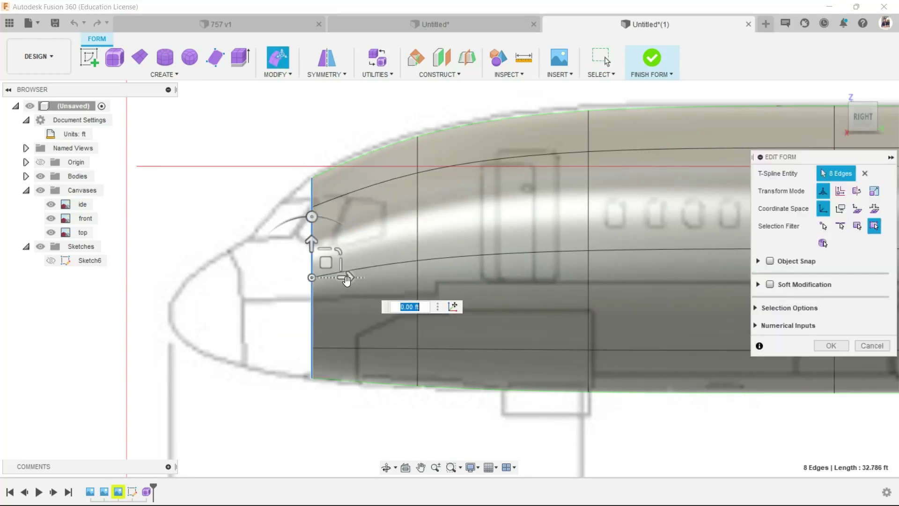
{"action": "left_click_drag", "start_coordinate": [347, 276], "coordinate": [286, 280]}
{"action": "key", "text": "Escape"}
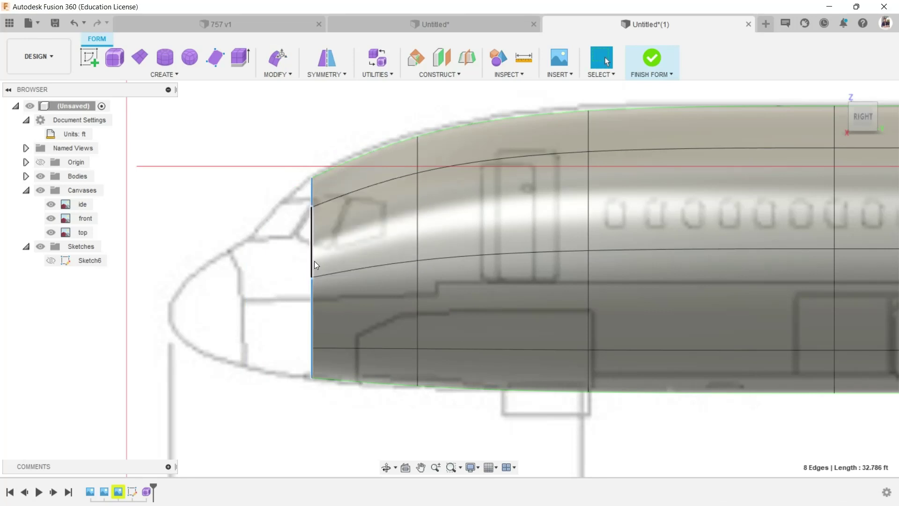
Step: Extrude the front edge loop to just behind the nose cone and fit its height to the side-view outline
{"action": "right_click", "coordinate": [352, 252]}
{"action": "left_click", "coordinate": [396, 235]}
{"action": "left_click_drag", "start_coordinate": [347, 280], "coordinate": [259, 313]}
{"action": "scroll", "coordinate": [287, 280], "scroll_direction": "up", "scroll_amount": 3}
{"action": "left_click_drag", "start_coordinate": [295, 267], "coordinate": [283, 284]}
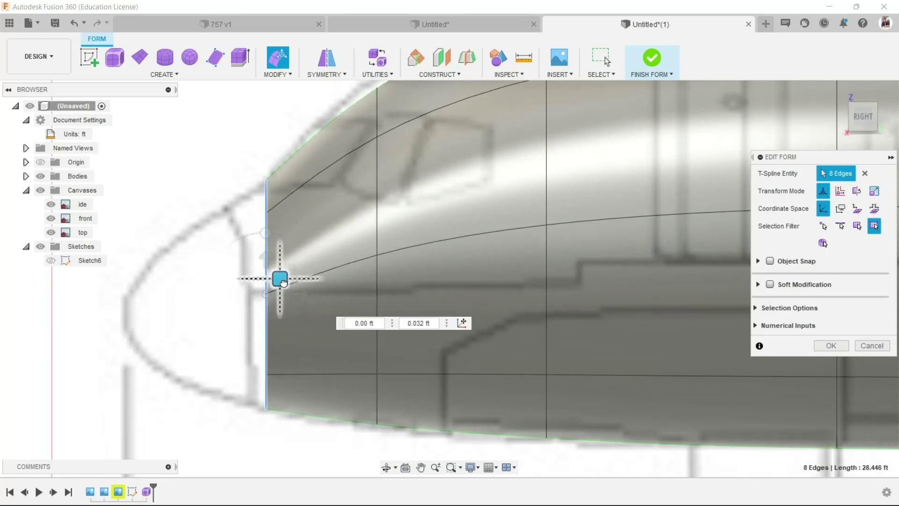
Step: Try to narrow the front edge loop with a 0.723 scale to match the nose outline in the top view
{"action": "left_click", "coordinate": [863, 104]}
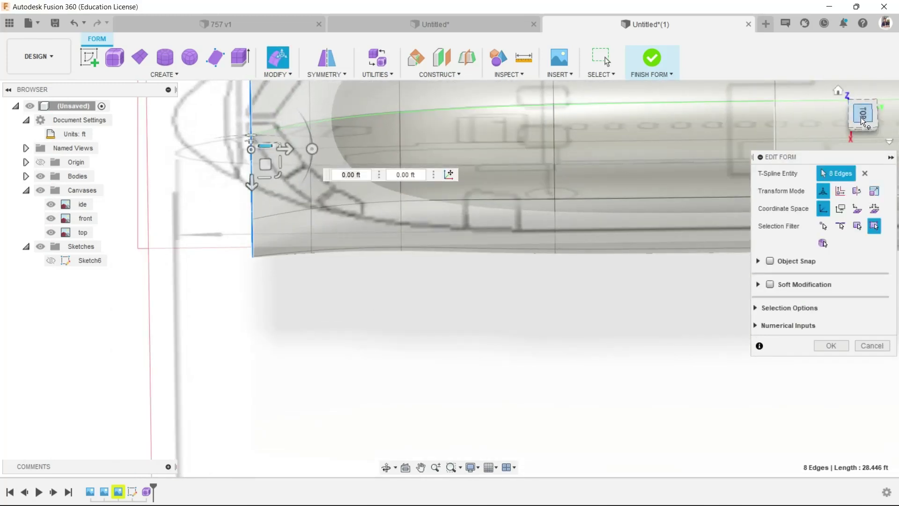
{"action": "scroll", "coordinate": [415, 308], "scroll_direction": "down", "scroll_amount": 3}
{"action": "scroll", "coordinate": [306, 221], "scroll_direction": "up", "scroll_amount": 5}
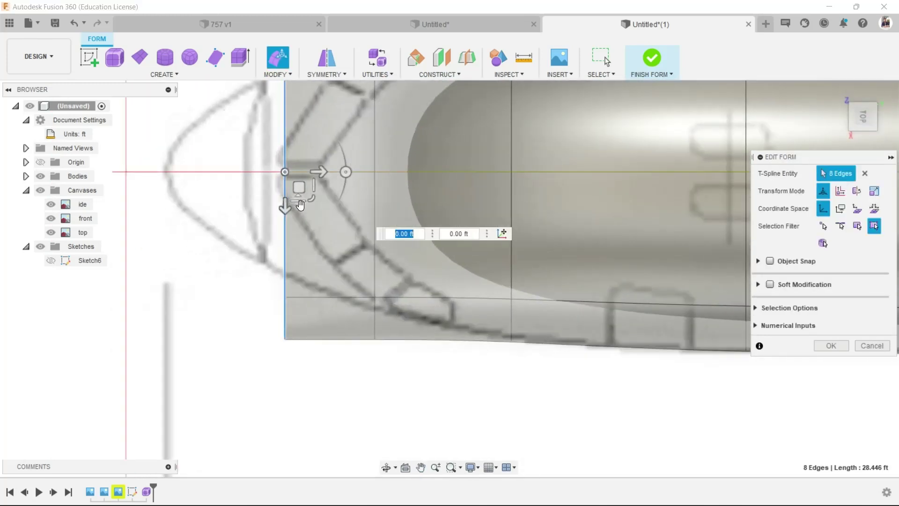
{"action": "left_click_drag", "start_coordinate": [300, 205], "coordinate": [297, 200]}
{"action": "scroll", "coordinate": [328, 292], "scroll_direction": "down", "scroll_amount": 3}
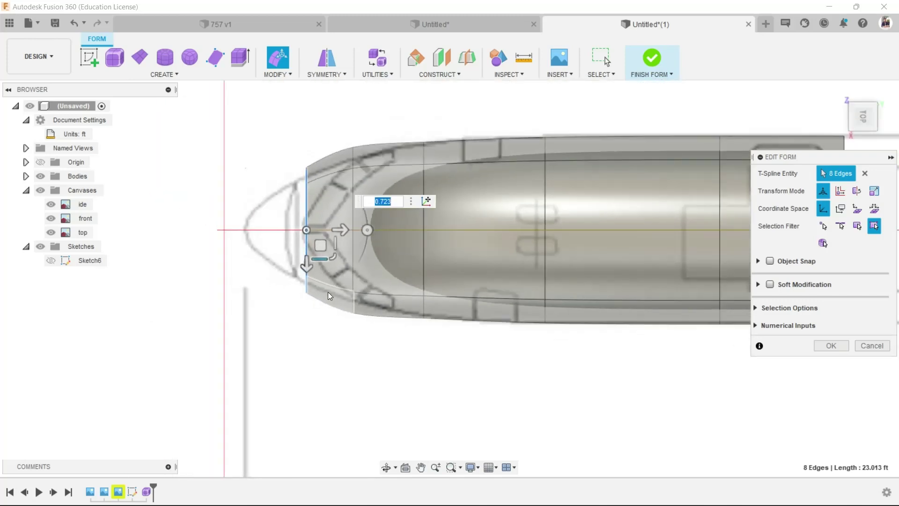
{"action": "key", "text": "Return"}
{"action": "scroll", "coordinate": [328, 292], "scroll_direction": "up", "scroll_amount": 2}
{"action": "key", "text": "Escape"}
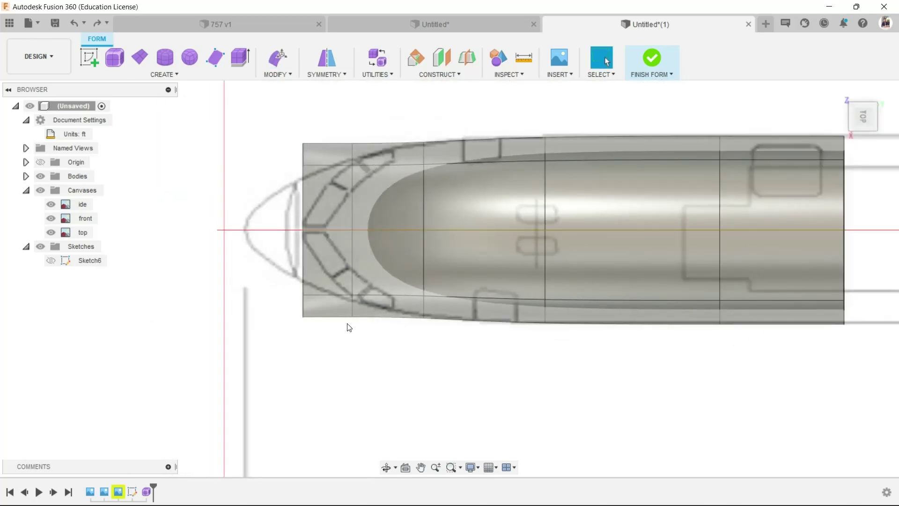
Step: Undo the last extrusion toward the nose cone so the form ends at the cockpit windows
{"action": "middle_click_drag", "start_coordinate": [385, 327], "coordinate": [393, 239], "text": "shift"}
{"action": "left_click", "coordinate": [351, 359]}
{"action": "right_click", "coordinate": [345, 361]}
{"action": "left_click", "coordinate": [400, 344]}
{"action": "key", "text": "Escape"}
Step: Extrude the edge loop at the cockpit windows to just behind the nose cone and scale it to the side-view outline
{"action": "double_click", "coordinate": [349, 410]}
{"action": "right_click", "coordinate": [341, 412]}
{"action": "left_click", "coordinate": [377, 383]}
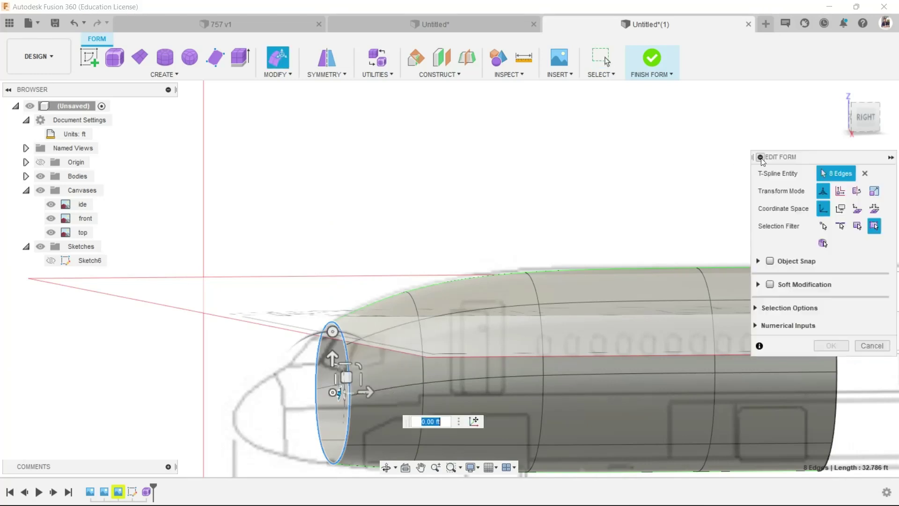
{"action": "left_click", "coordinate": [864, 117]}
{"action": "scroll", "coordinate": [359, 421], "scroll_direction": "up", "scroll_amount": 5}
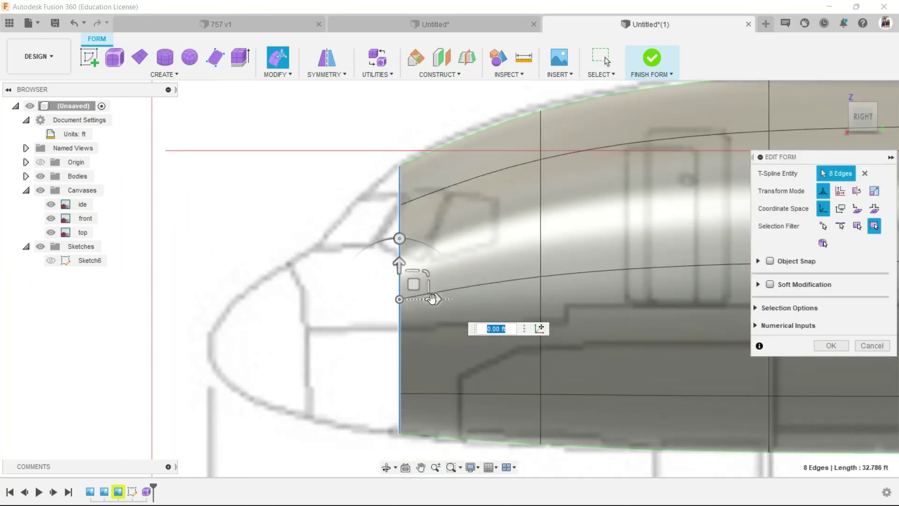
{"action": "left_click_drag", "start_coordinate": [411, 283], "coordinate": [335, 317]}
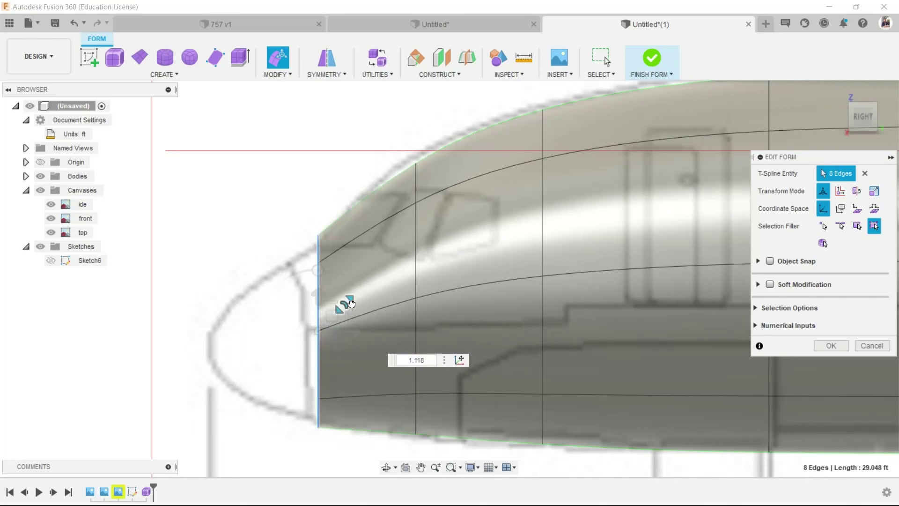
Step: Narrow the front edge loop with a 0.738 scale in the top view to approach the nose outline
{"action": "middle_click_drag", "start_coordinate": [355, 298], "coordinate": [361, 315], "text": "shift"}
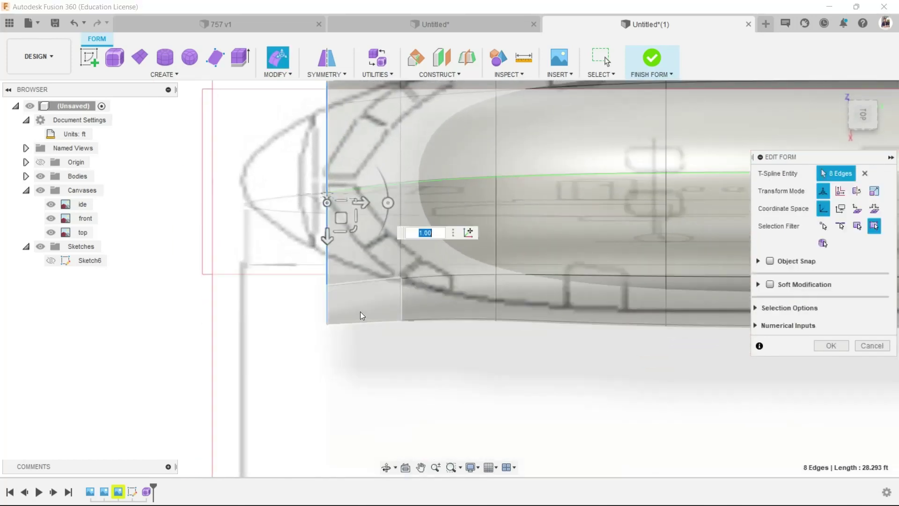
{"action": "left_click", "coordinate": [861, 111]}
{"action": "left_click_drag", "start_coordinate": [360, 210], "coordinate": [339, 204]}
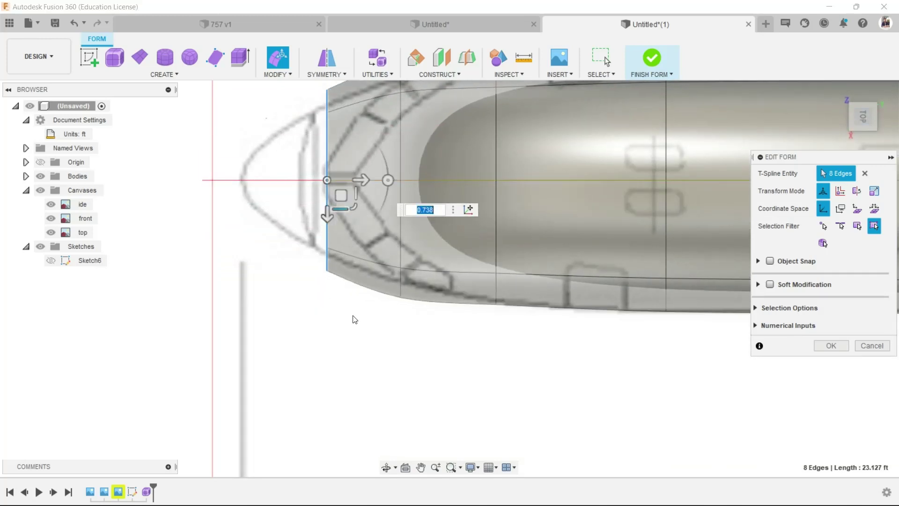
{"action": "scroll", "coordinate": [373, 323], "scroll_direction": "down", "scroll_amount": 3}
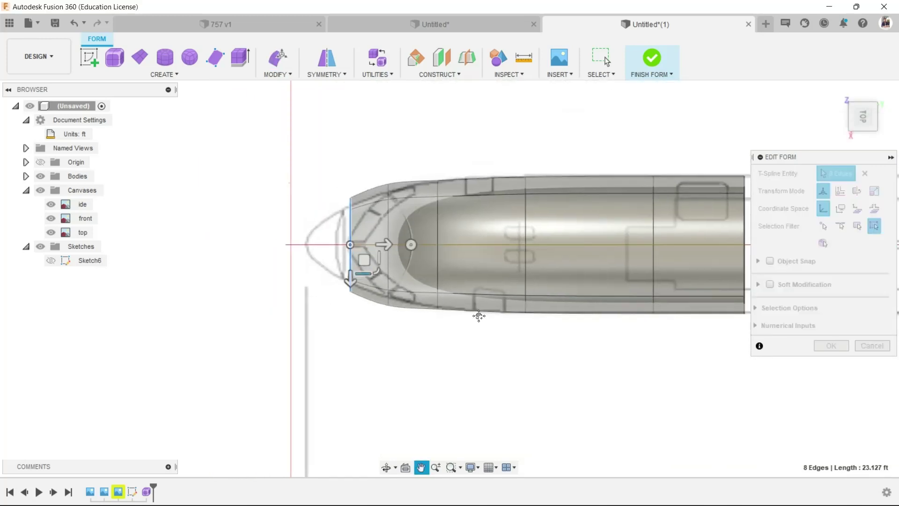
Step: Shift the front edge loop about 0.043 ft in the side view and check its fit against the top-view outline
{"action": "middle_click_drag", "start_coordinate": [464, 355], "coordinate": [480, 274], "text": "shift"}
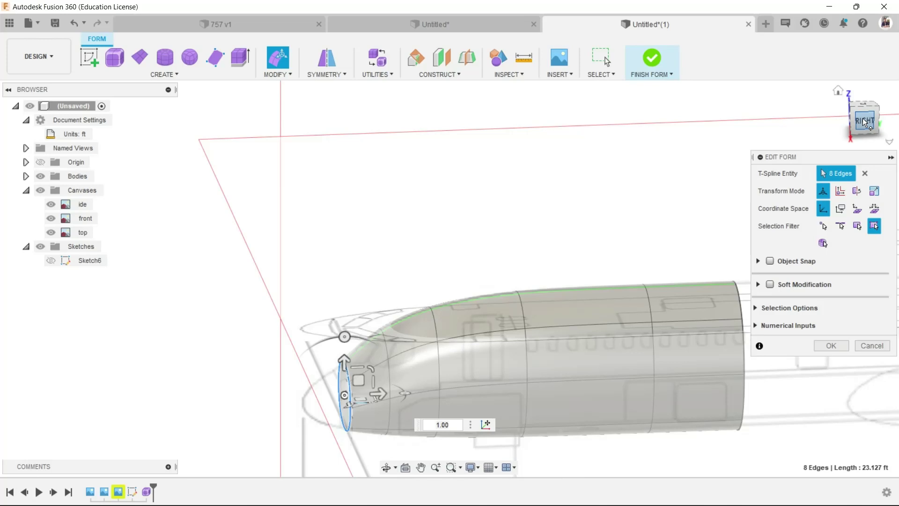
{"action": "left_click", "coordinate": [862, 118]}
{"action": "scroll", "coordinate": [423, 316], "scroll_direction": "up", "scroll_amount": 5}
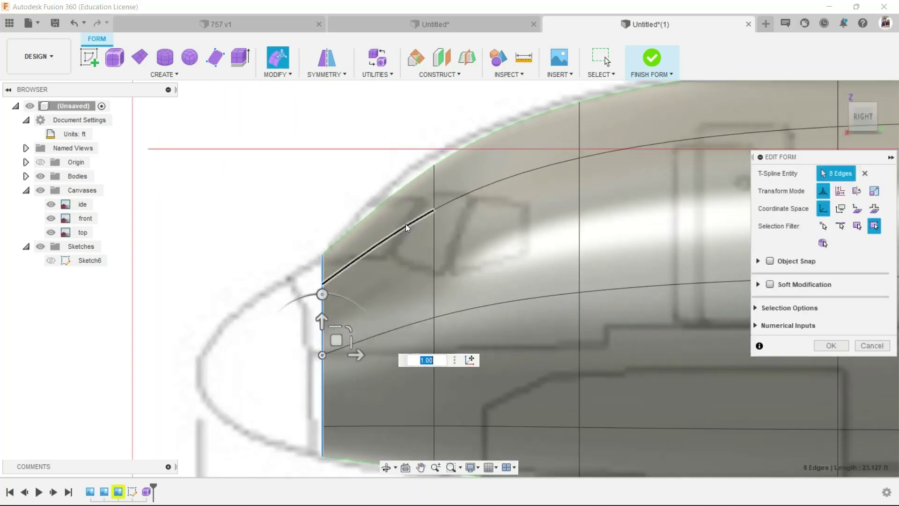
{"action": "scroll", "coordinate": [445, 176], "scroll_direction": "down", "scroll_amount": 1}
{"action": "left_click_drag", "start_coordinate": [357, 311], "coordinate": [358, 311]}
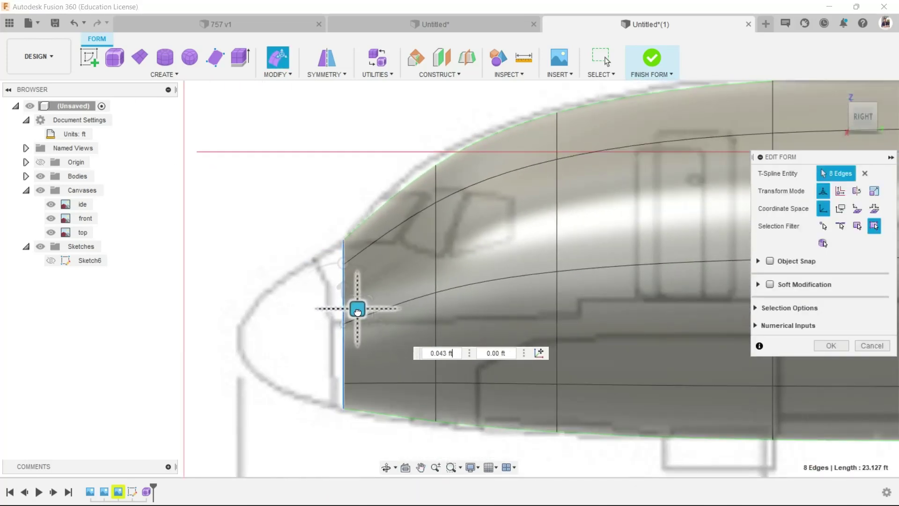
{"action": "left_click", "coordinate": [863, 104]}
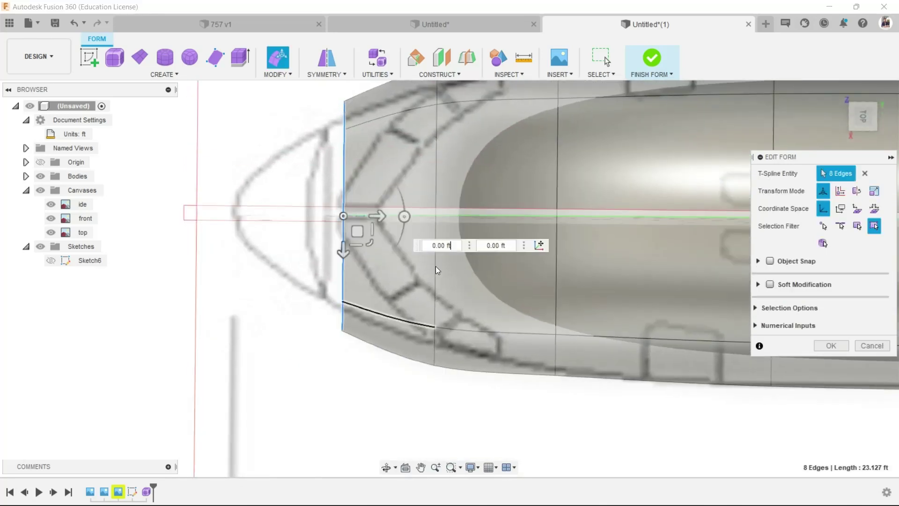
{"action": "left_click", "coordinate": [862, 112]}
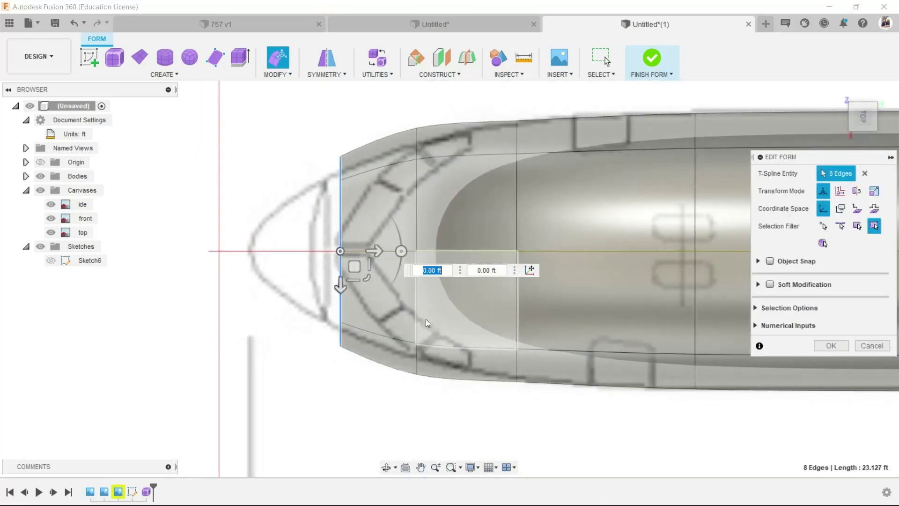
Step: Move the outer side vertex of the cockpit edge loop 0.50 ft inward in the top view
{"action": "key", "text": "Escape"}
{"action": "right_click", "coordinate": [420, 128]}
{"action": "left_click", "coordinate": [431, 91]}
{"action": "scroll", "coordinate": [421, 112], "scroll_direction": "up", "scroll_amount": 2}
{"action": "left_click_drag", "start_coordinate": [415, 185], "coordinate": [416, 187]}
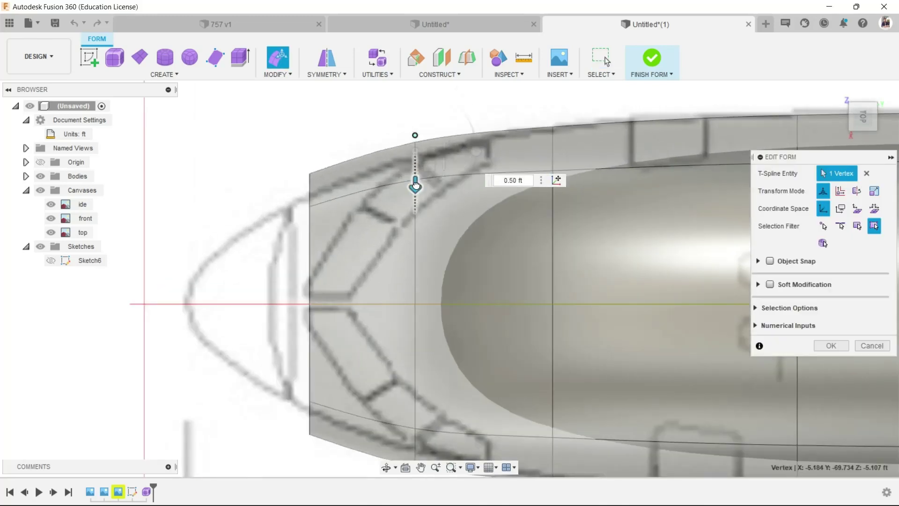
{"action": "key", "text": "Return"}
{"action": "scroll", "coordinate": [348, 153], "scroll_direction": "down", "scroll_amount": 4}
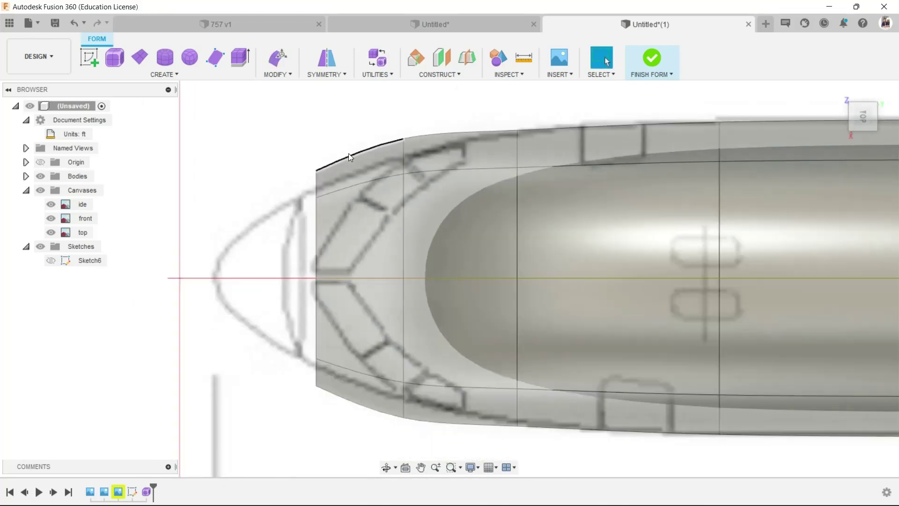
Step: Delete the two foremost edge loops so the form ends just ahead of the front door
{"action": "left_click", "coordinate": [326, 274]}
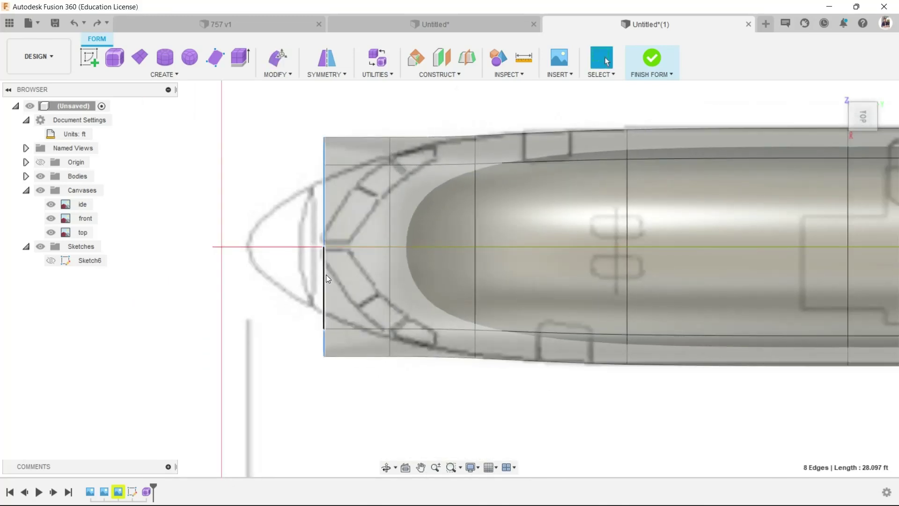
{"action": "key", "text": "Delete"}
{"action": "double_click", "coordinate": [387, 277]}
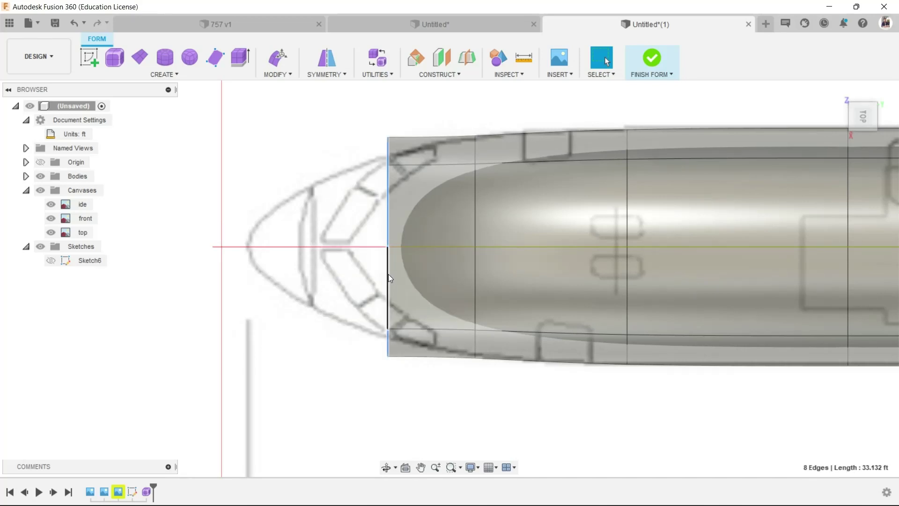
{"action": "key", "text": "Delete"}
Step: Extrude the front edge loop to the cockpit windows, scaling it by 1.068 and raising it 0.026 ft to fit the side-view outline
{"action": "scroll", "coordinate": [441, 276], "scroll_direction": "down", "scroll_amount": 3}
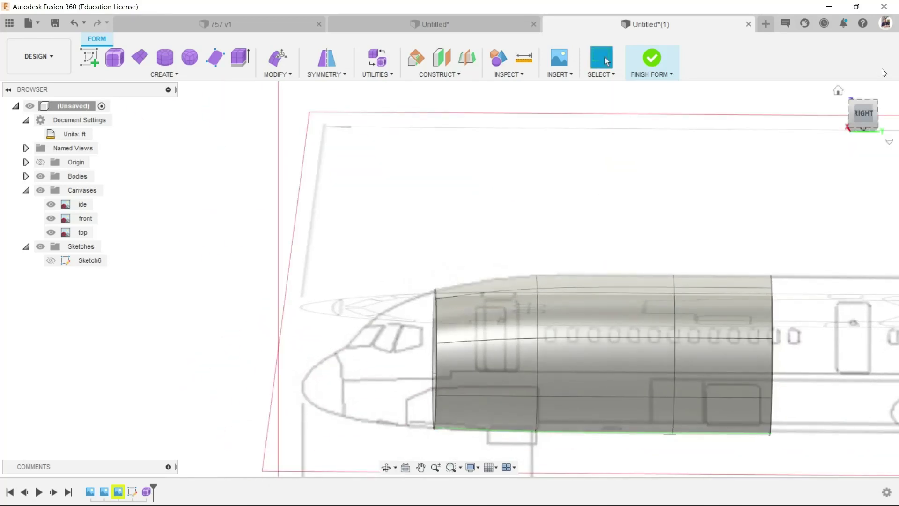
{"action": "left_click", "coordinate": [870, 112]}
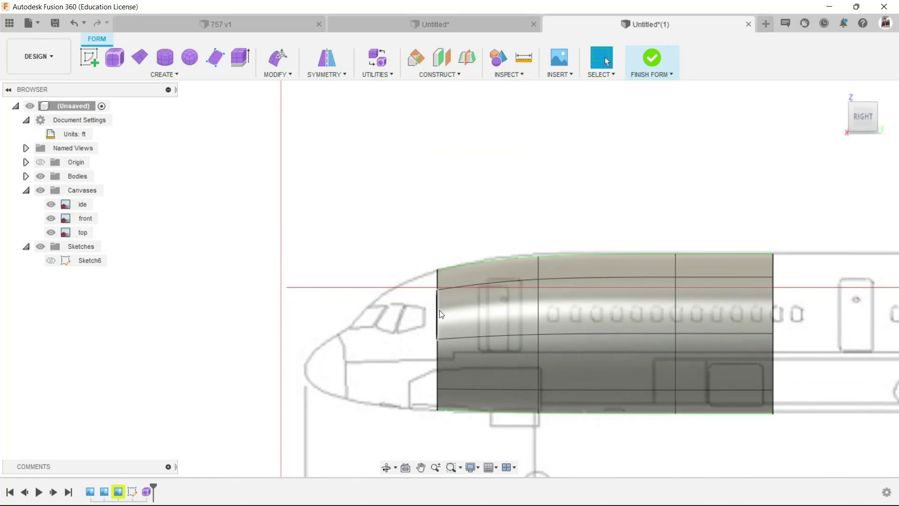
{"action": "right_click", "coordinate": [438, 311]}
{"action": "left_click", "coordinate": [485, 295]}
{"action": "scroll", "coordinate": [451, 363], "scroll_direction": "up", "scroll_amount": 2}
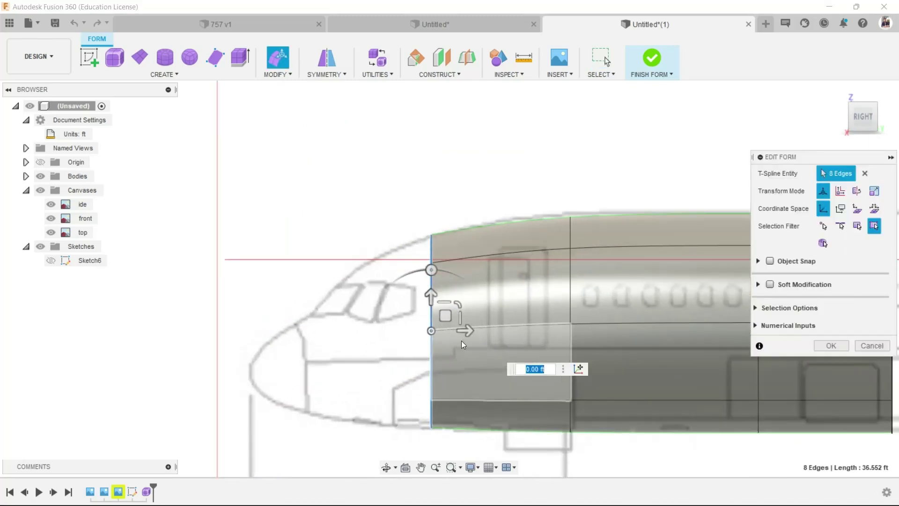
{"action": "left_click_drag", "start_coordinate": [464, 330], "coordinate": [389, 306]}
{"action": "scroll", "coordinate": [370, 328], "scroll_direction": "up", "scroll_amount": 2}
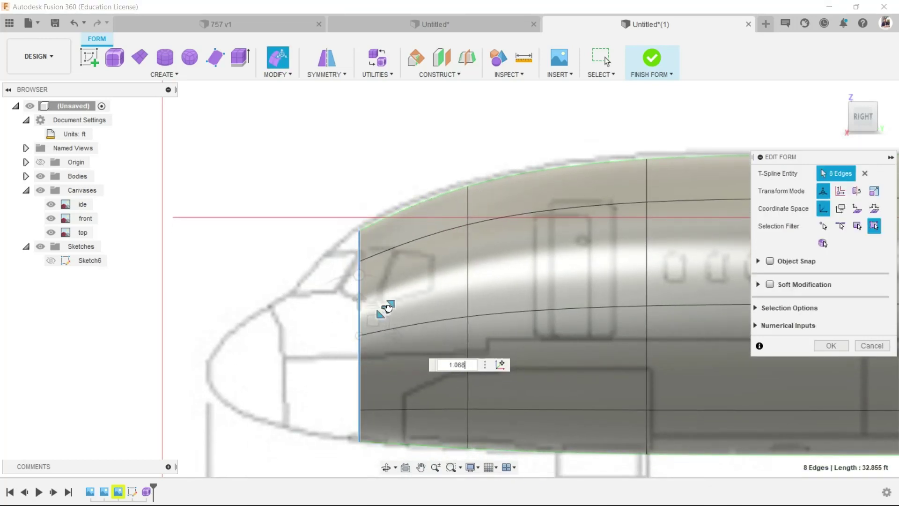
{"action": "left_click_drag", "start_coordinate": [372, 321], "coordinate": [373, 319]}
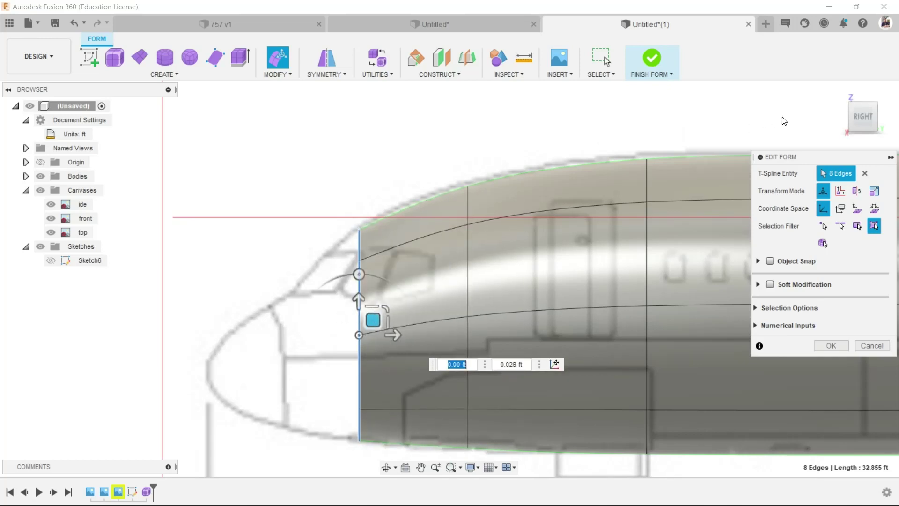
Step: Narrow the front edge loop at the cockpit windows in the top view to match the canvas outline
{"action": "left_click", "coordinate": [856, 118]}
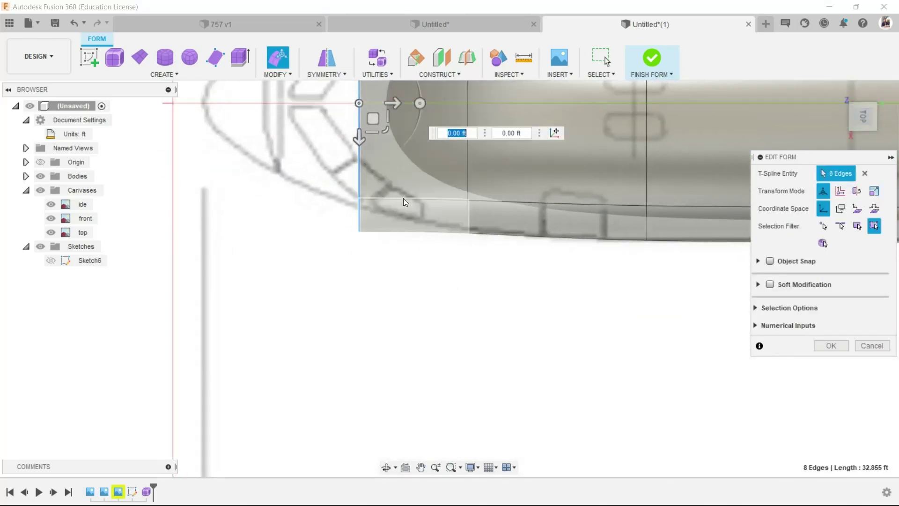
{"action": "left_click_drag", "start_coordinate": [371, 133], "coordinate": [368, 128]}
{"action": "scroll", "coordinate": [392, 248], "scroll_direction": "down", "scroll_amount": 3}
{"action": "middle_click_drag", "start_coordinate": [395, 252], "coordinate": [429, 164], "text": "shift"}
{"action": "left_click", "coordinate": [869, 117]}
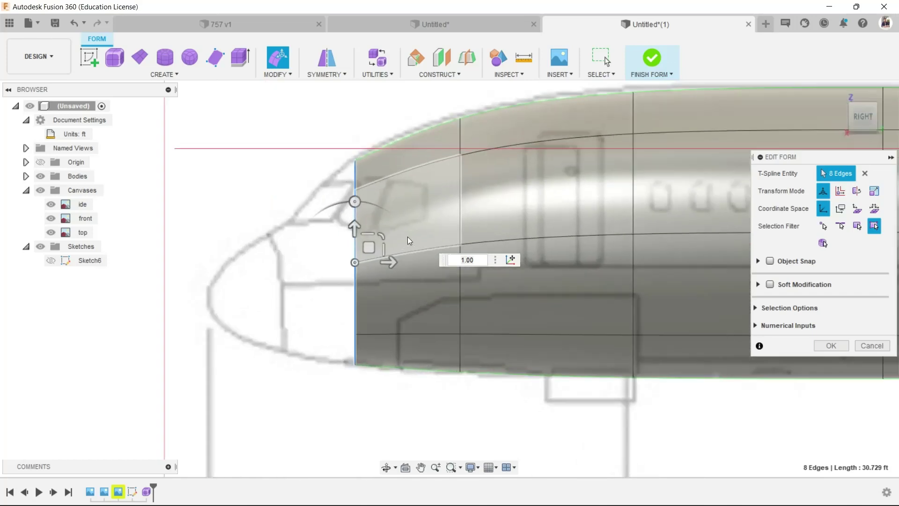
Step: Extrude the front edge loop forward to just behind the nose cone seam and narrow it to fit the top-view outline
{"action": "left_click_drag", "start_coordinate": [368, 261], "coordinate": [310, 273]}
{"action": "middle_click_drag", "start_coordinate": [469, 272], "coordinate": [627, 300], "text": "shift"}
{"action": "left_click", "coordinate": [861, 115]}
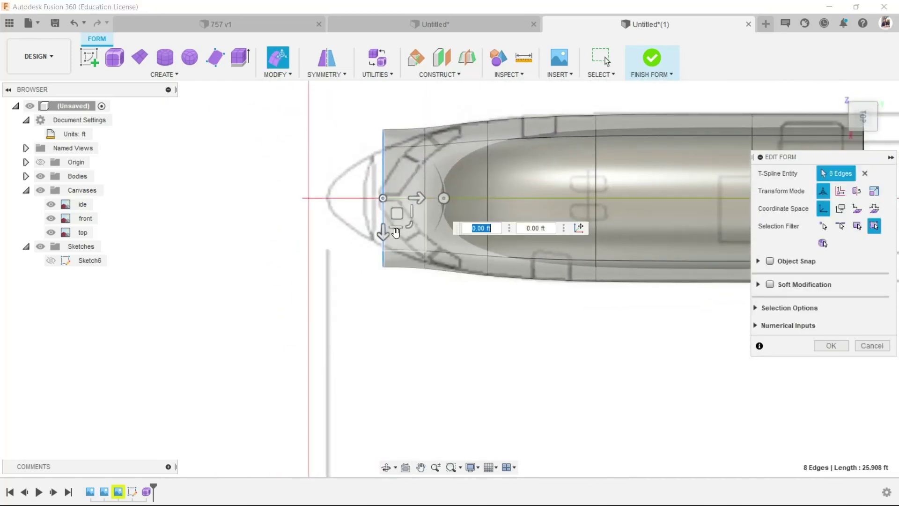
{"action": "scroll", "coordinate": [396, 214], "scroll_direction": "up", "scroll_amount": 3}
{"action": "scroll", "coordinate": [397, 271], "scroll_direction": "down", "scroll_amount": 3}
{"action": "middle_click_drag", "start_coordinate": [471, 299], "coordinate": [475, 199], "text": "shift"}
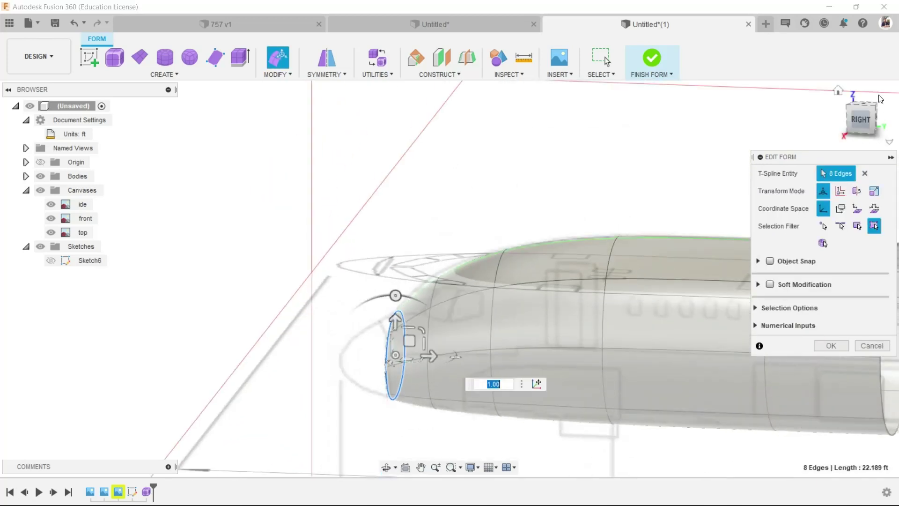
Step: Nudge the new front edge loop in the side view to fit the outline at the base of the windshield
{"action": "left_click", "coordinate": [861, 118]}
{"action": "scroll", "coordinate": [389, 281], "scroll_direction": "up", "scroll_amount": 4}
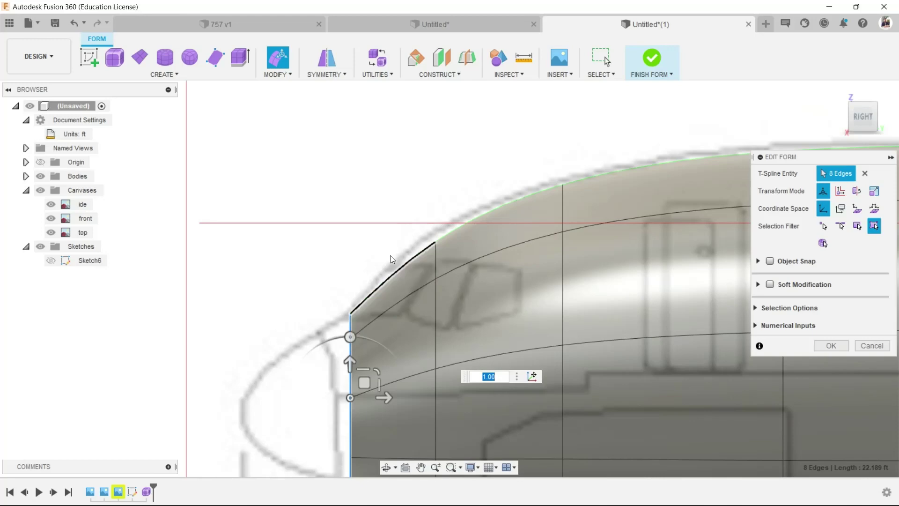
{"action": "left_click_drag", "start_coordinate": [386, 295], "coordinate": [386, 295]}
{"action": "middle_click_drag", "start_coordinate": [357, 294], "coordinate": [841, 254], "text": "shift"}
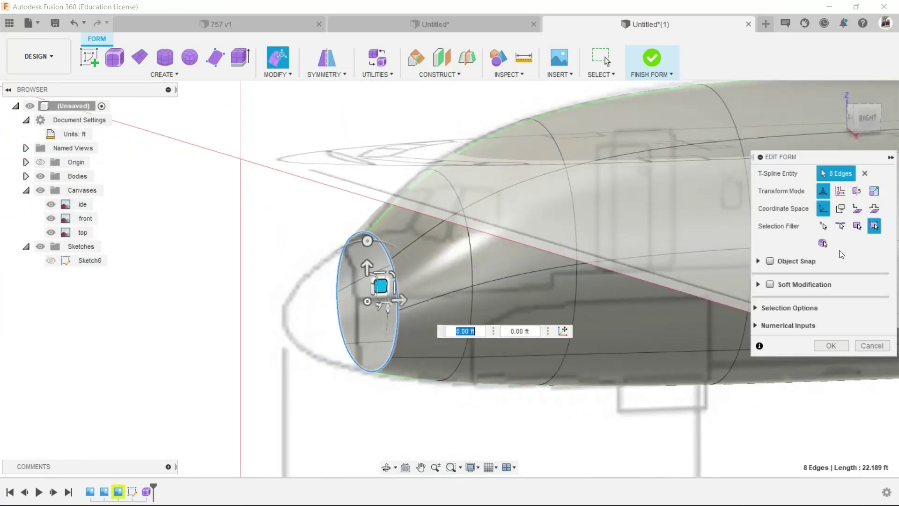
{"action": "left_click", "coordinate": [868, 119]}
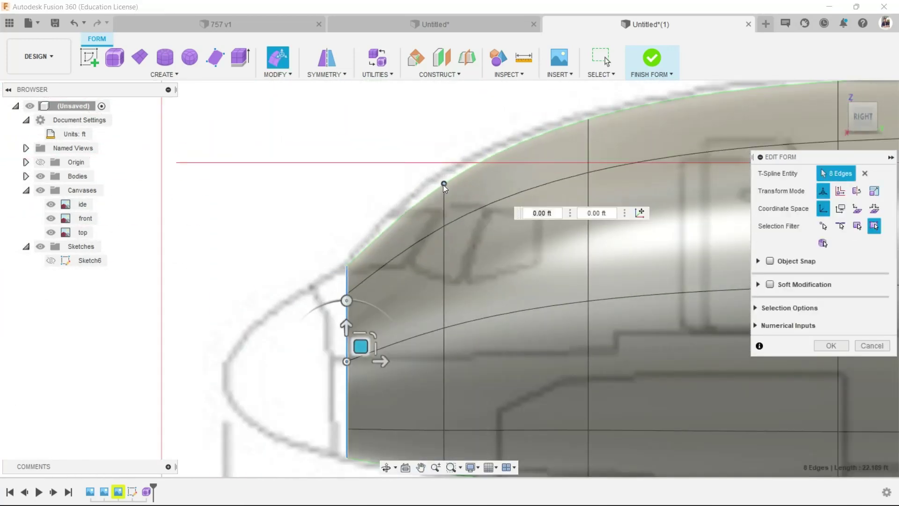
Step: Raise the top vertex of the edge loop at the cockpit windows about 0.11 ft to meet the side-view outline
{"action": "right_click", "coordinate": [443, 184]}
{"action": "left_click", "coordinate": [451, 181]}
{"action": "left_click", "coordinate": [445, 179]}
{"action": "right_click", "coordinate": [448, 183]}
{"action": "left_click", "coordinate": [464, 167]}
{"action": "mouse_move", "coordinate": [448, 146]}
{"action": "left_mouse_down"}
{"action": "mouse_move", "coordinate": [446, 138]}
{"action": "mouse_move", "coordinate": [458, 154]}
{"action": "left_mouse_up"}
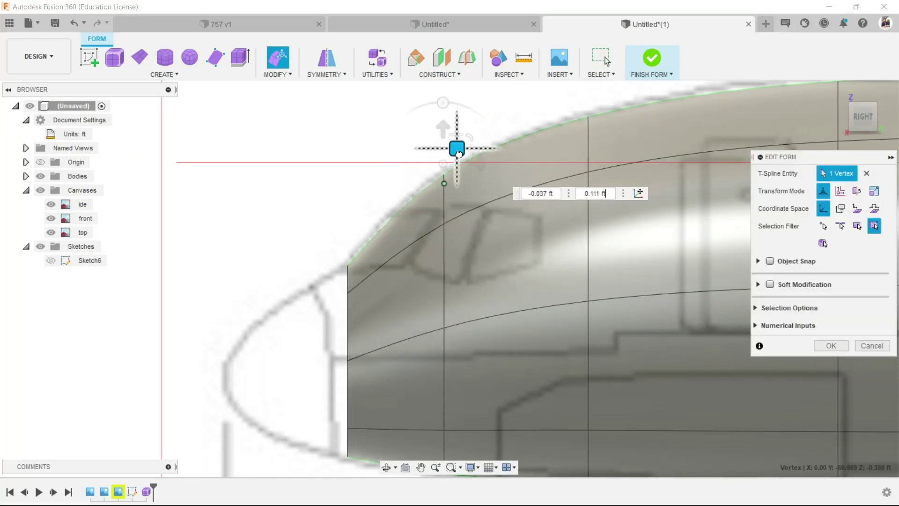
{"action": "scroll", "coordinate": [323, 203], "scroll_direction": "down", "scroll_amount": 1}
{"action": "key", "text": "Return"}
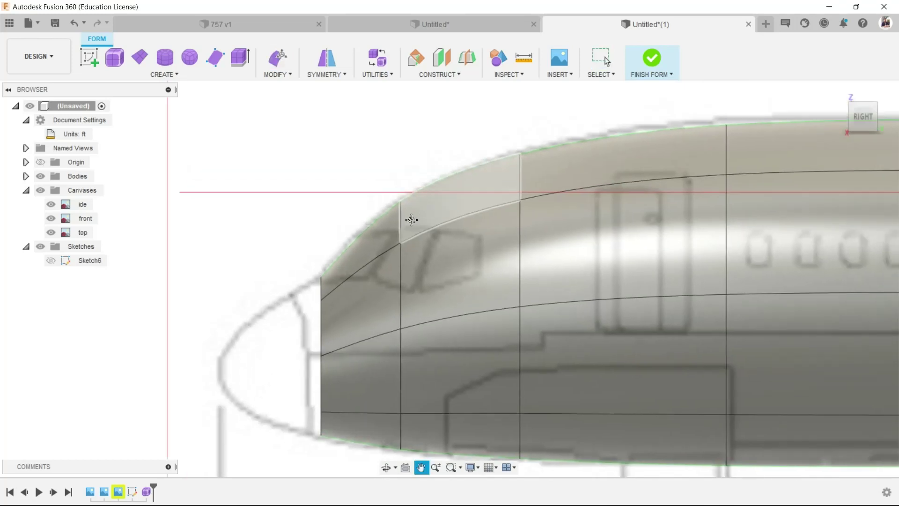
Step: Move the top vertex of the loop ahead of the front door 0.033 ft horizontally and 0.196 ft up
{"action": "scroll", "coordinate": [445, 187], "scroll_direction": "up", "scroll_amount": 3}
{"action": "right_click", "coordinate": [514, 178]}
{"action": "left_click", "coordinate": [532, 170]}
{"action": "left_click_drag", "start_coordinate": [529, 172], "coordinate": [530, 157]}
{"action": "scroll", "coordinate": [314, 200], "scroll_direction": "down", "scroll_amount": 2}
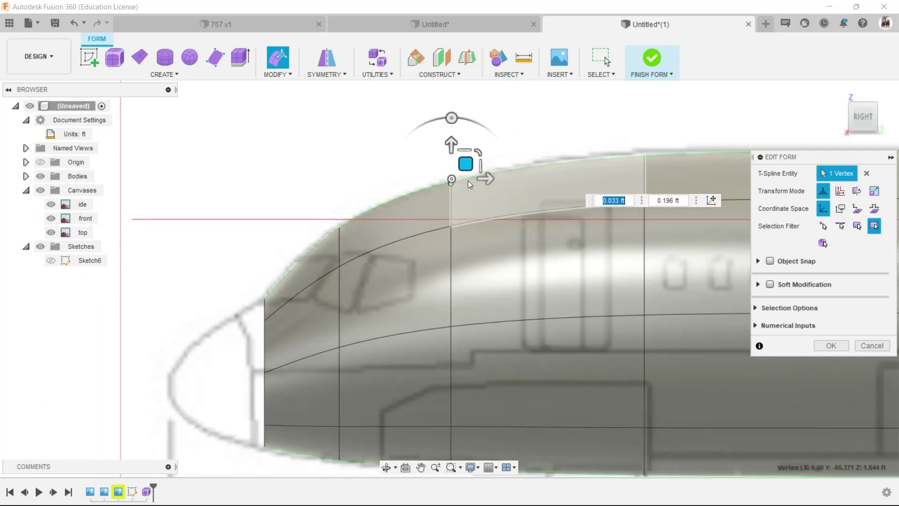
{"action": "key", "text": "Return"}
Step: Move the top vertex of the loop behind the front door 0.048 ft horizontally and 0.287 ft up
{"action": "right_click", "coordinate": [644, 155]}
{"action": "left_click", "coordinate": [656, 146]}
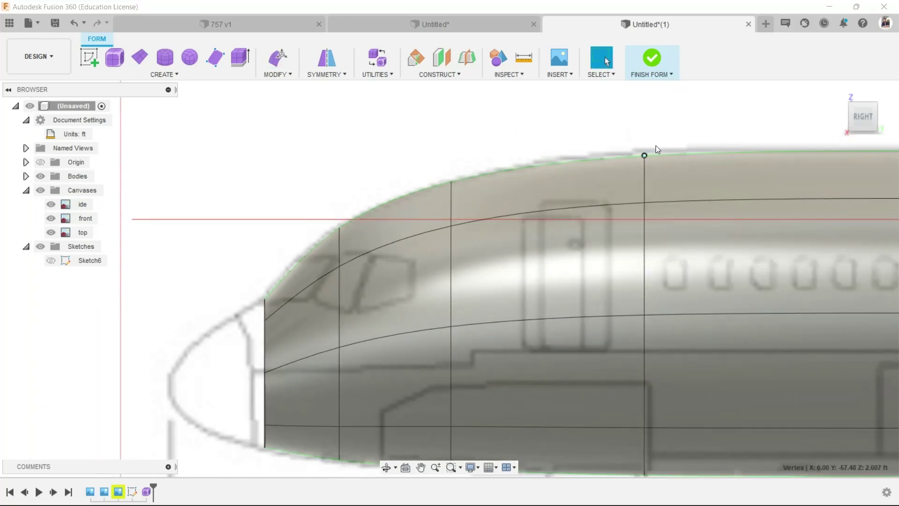
{"action": "left_click_drag", "start_coordinate": [646, 153], "coordinate": [658, 132]}
{"action": "scroll", "coordinate": [465, 161], "scroll_direction": "down", "scroll_amount": 3}
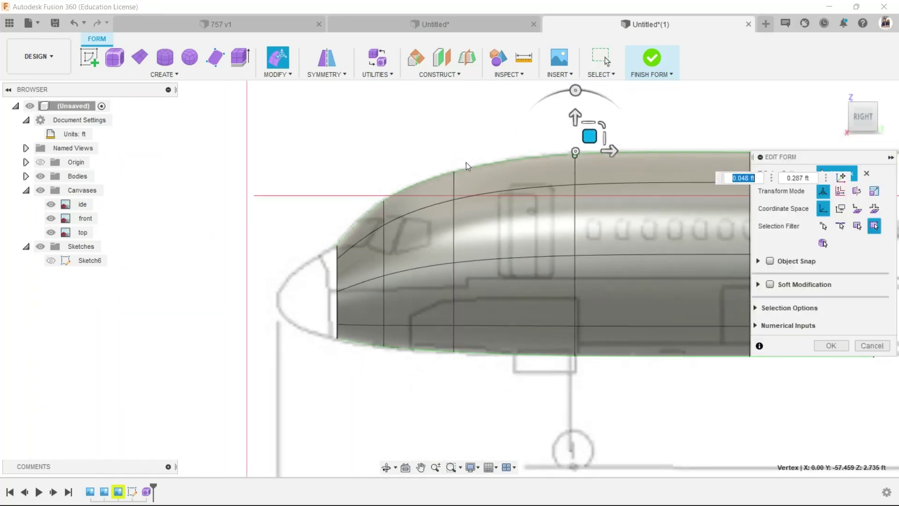
{"action": "key", "text": "Return"}
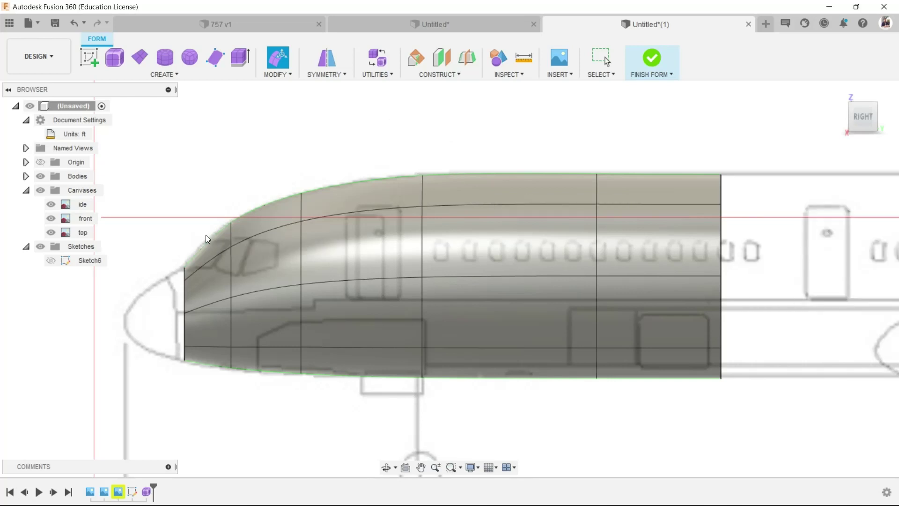
{"action": "scroll", "coordinate": [192, 410], "scroll_direction": "up", "scroll_amount": 5}
{"action": "scroll", "coordinate": [285, 357], "scroll_direction": "down", "scroll_amount": 1}
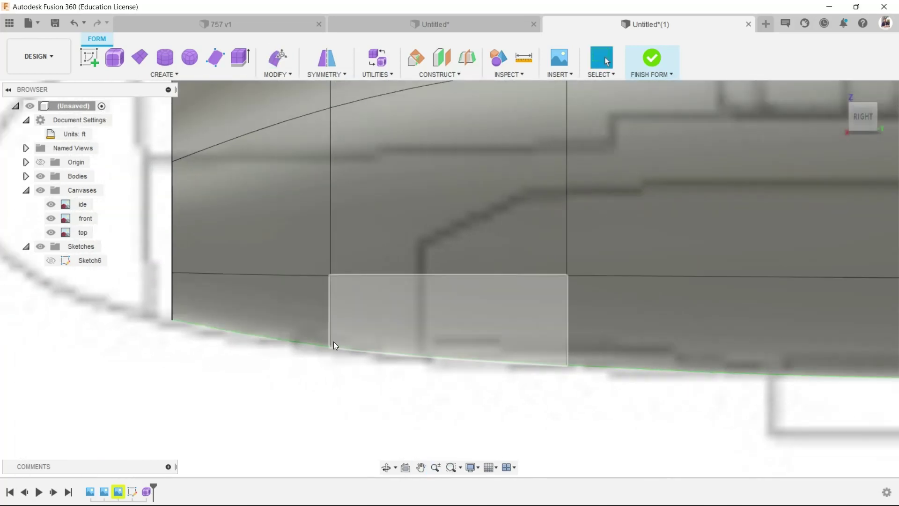
{"action": "left_click", "coordinate": [172, 320]}
{"action": "left_click", "coordinate": [173, 319]}
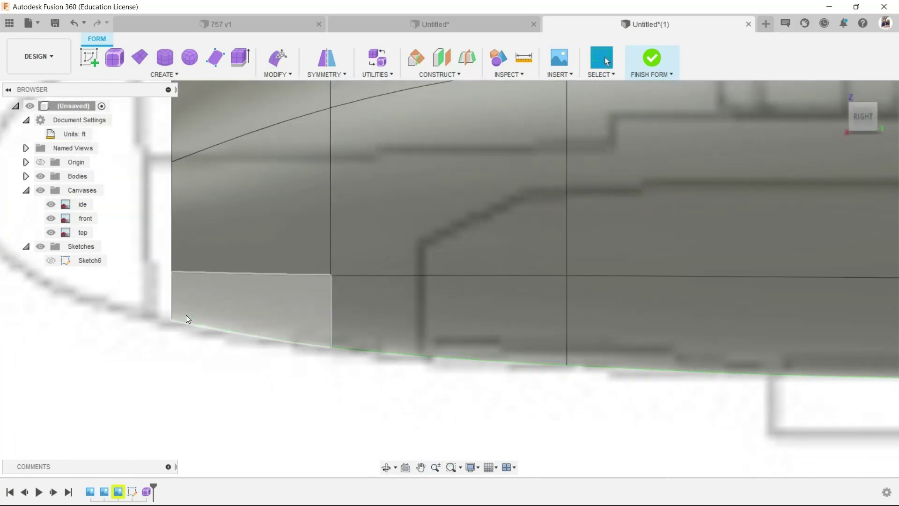
{"action": "left_click", "coordinate": [172, 320]}
{"action": "right_click", "coordinate": [172, 319]}
{"action": "left_click", "coordinate": [214, 300]}
{"action": "key", "text": "Escape"}
{"action": "right_click", "coordinate": [171, 319]}
{"action": "left_click", "coordinate": [200, 304]}
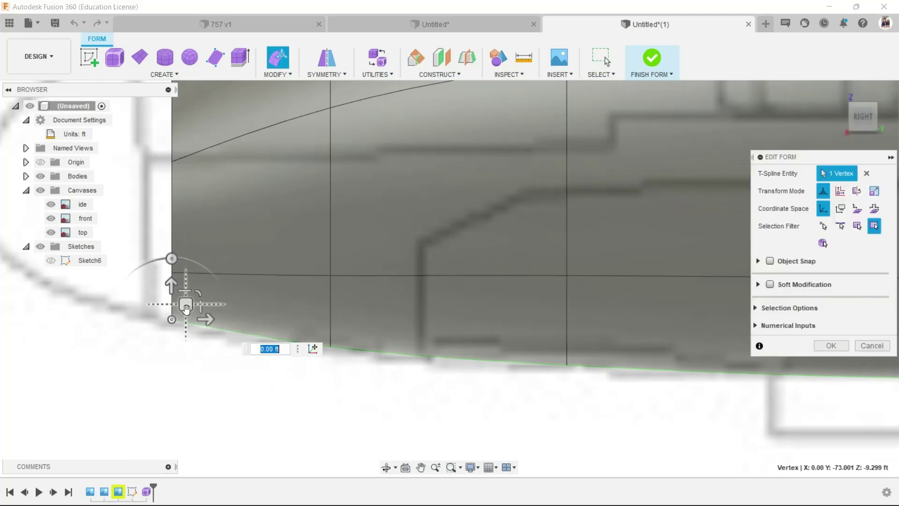
{"action": "left_click_drag", "start_coordinate": [185, 305], "coordinate": [186, 313]}
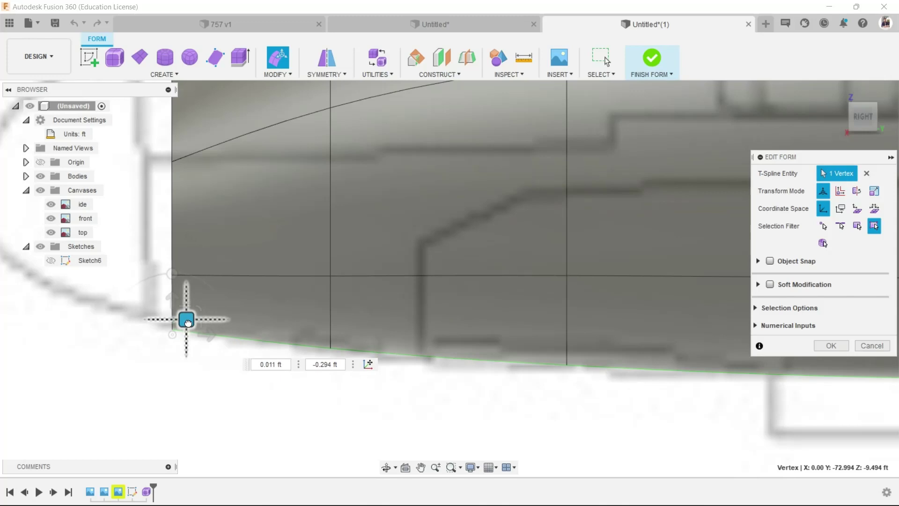
{"action": "key", "text": "Escape"}
Step: Lower the bottom vertex of the front edge loop about 0.20 ft to meet the belly outline
{"action": "right_click", "coordinate": [174, 321]}
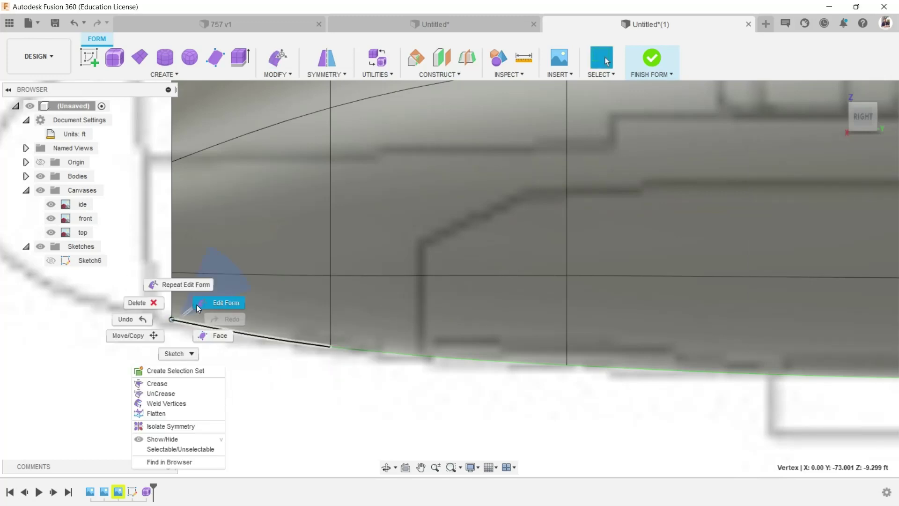
{"action": "left_click", "coordinate": [200, 305]}
{"action": "left_click_drag", "start_coordinate": [167, 280], "coordinate": [169, 295]}
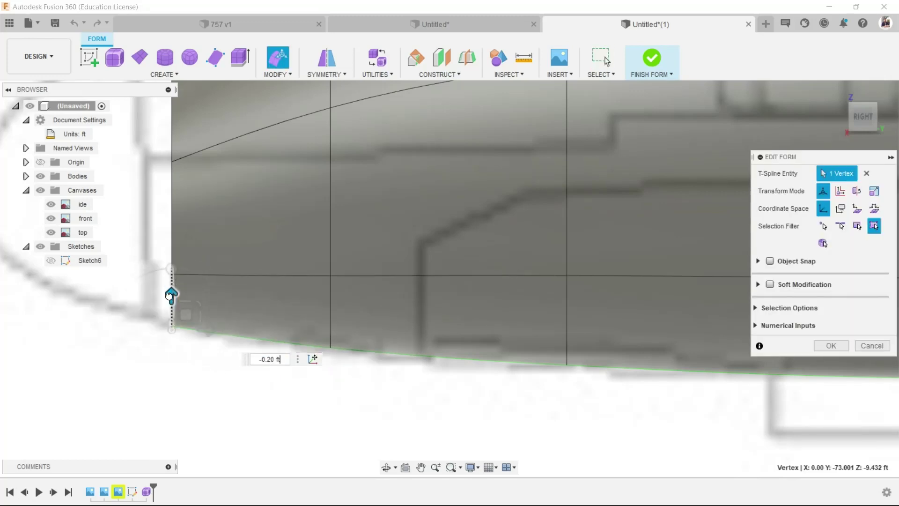
{"action": "scroll", "coordinate": [150, 327], "scroll_direction": "down", "scroll_amount": 4}
{"action": "scroll", "coordinate": [213, 375], "scroll_direction": "up", "scroll_amount": 4}
{"action": "key", "text": "Return"}
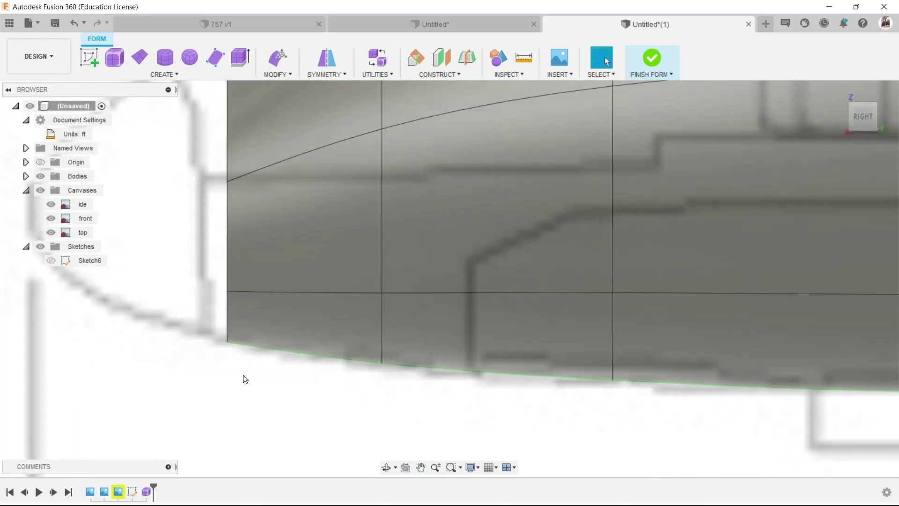
Step: Lower the belly centreline edge between the second and third loops from the nose by 0.2 ft
{"action": "scroll", "coordinate": [243, 378], "scroll_direction": "down", "scroll_amount": 5}
{"action": "scroll", "coordinate": [367, 407], "scroll_direction": "up", "scroll_amount": 5}
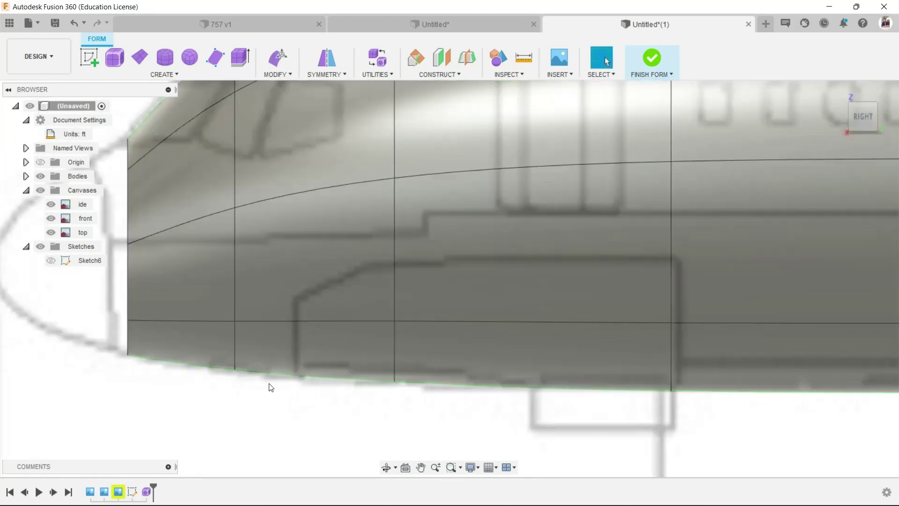
{"action": "left_click", "coordinate": [287, 373]}
{"action": "right_click", "coordinate": [287, 373]}
{"action": "left_click", "coordinate": [305, 354]}
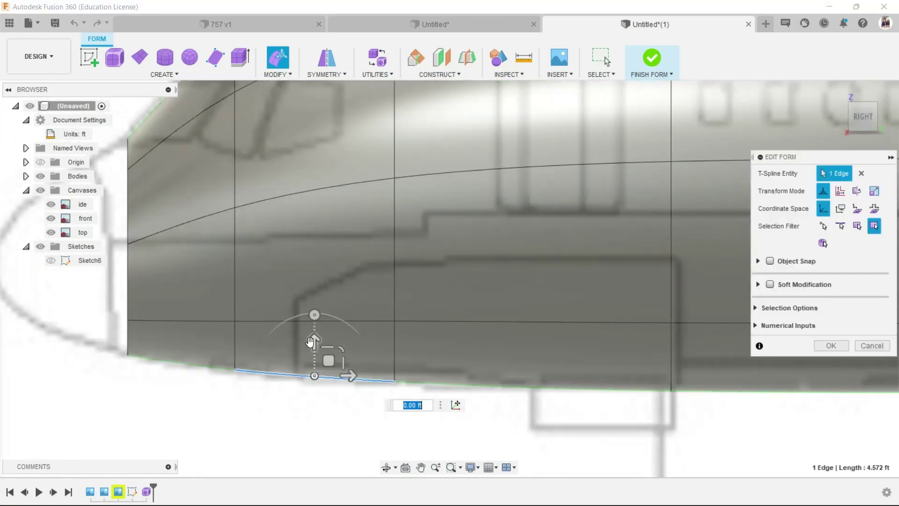
{"action": "left_click_drag", "start_coordinate": [314, 352], "coordinate": [316, 354]}
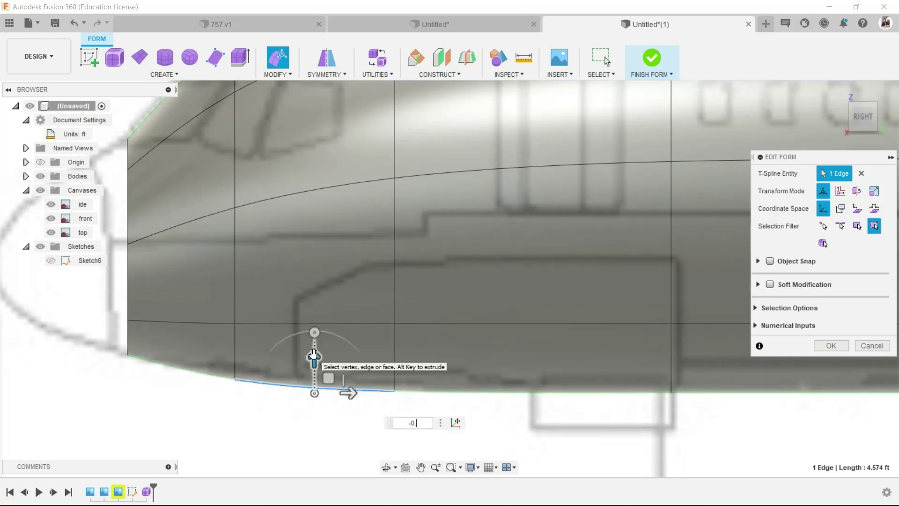
{"action": "key", "text": "Return"}
{"action": "key", "text": "Return"}
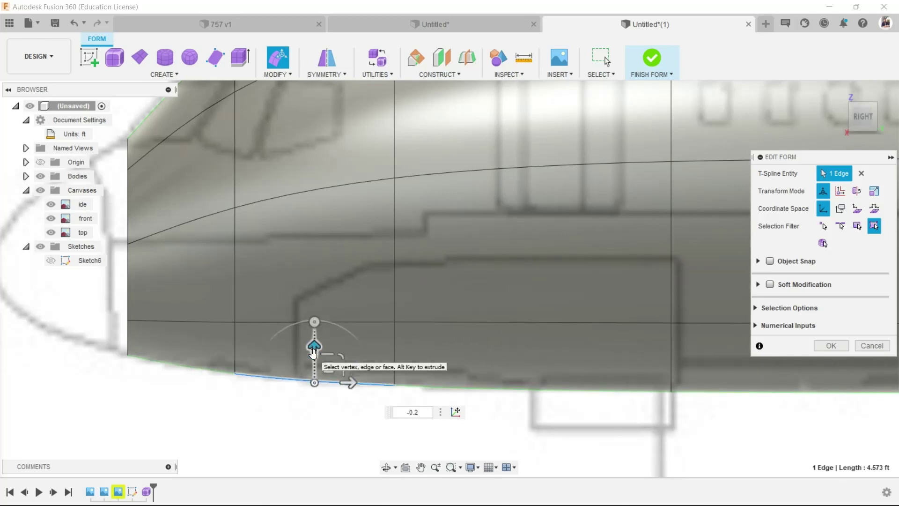
{"action": "key", "text": "Return"}
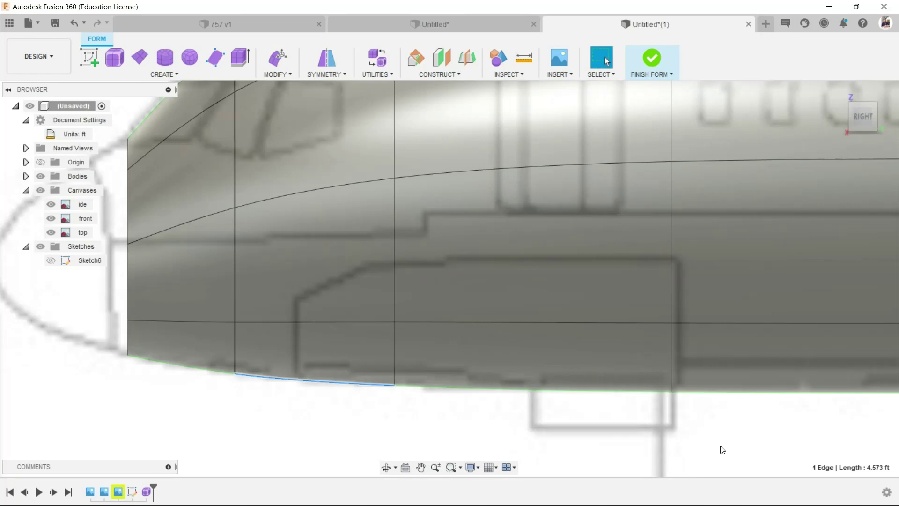
Step: Move the foremost crown edge above the cockpit windows 0.10 ft forward
{"action": "scroll", "coordinate": [262, 273], "scroll_direction": "down", "scroll_amount": 5}
{"action": "scroll", "coordinate": [232, 238], "scroll_direction": "up", "scroll_amount": 6}
{"action": "left_click", "coordinate": [351, 257]}
{"action": "right_click", "coordinate": [349, 255]}
{"action": "key", "text": "m"}
{"action": "left_click_drag", "start_coordinate": [396, 253], "coordinate": [392, 253]}
{"action": "scroll", "coordinate": [392, 252], "scroll_direction": "down", "scroll_amount": 3}
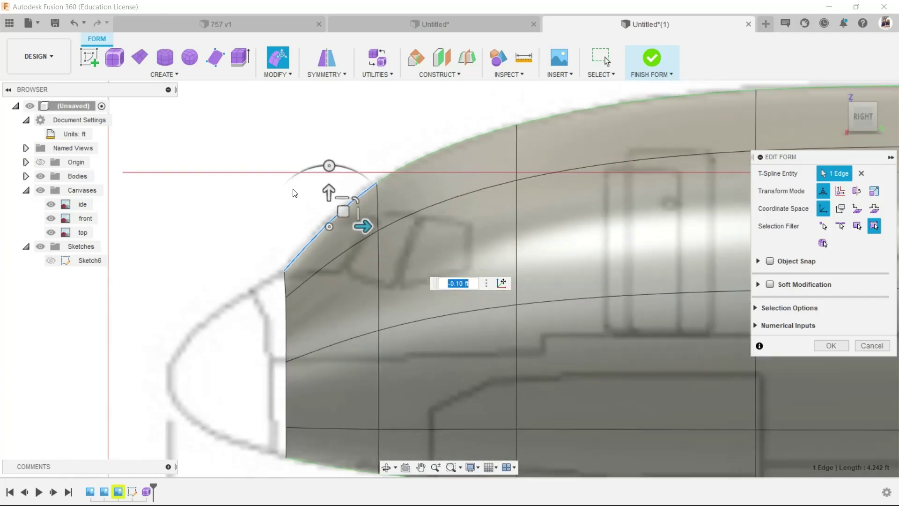
{"action": "key", "text": "Return"}
Step: Move the front edge loop together with the foremost crown edge 0.2 ft forward in the side view
{"action": "double_click", "coordinate": [286, 309]}
{"action": "right_click", "coordinate": [286, 304]}
{"action": "left_click", "coordinate": [323, 301]}
{"action": "left_click", "coordinate": [320, 231], "text": "shift"}
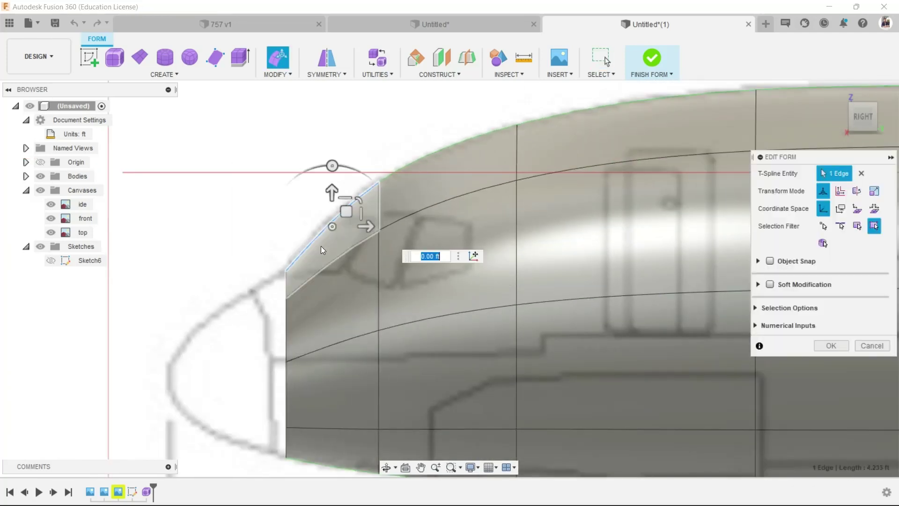
{"action": "left_click_drag", "start_coordinate": [331, 343], "coordinate": [310, 341]}
{"action": "scroll", "coordinate": [308, 340], "scroll_direction": "up", "scroll_amount": 2}
{"action": "key", "text": "BackSpace"}
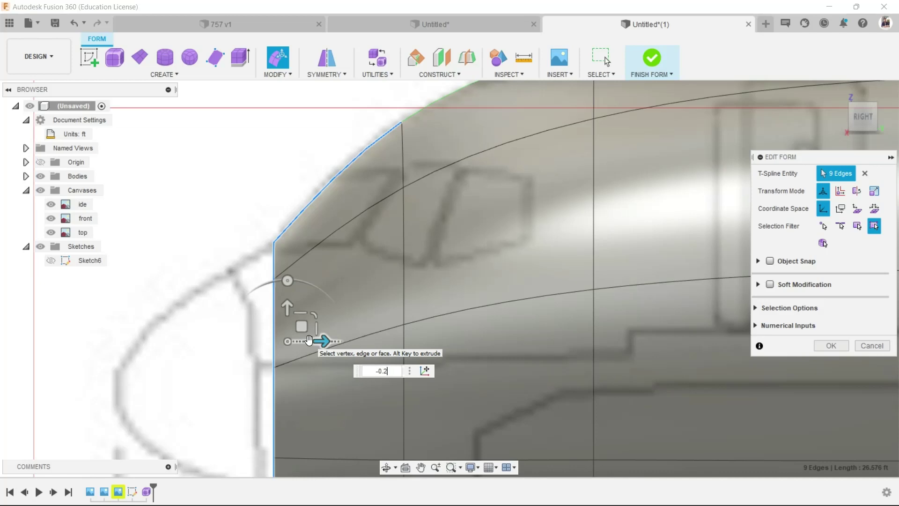
{"action": "scroll", "coordinate": [216, 226], "scroll_direction": "down", "scroll_amount": 3}
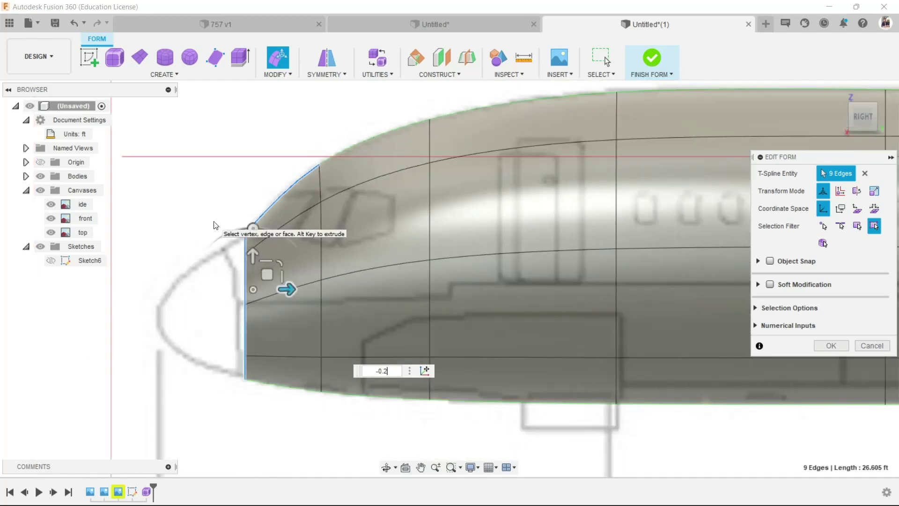
{"action": "key", "text": "Return"}
Step: Nudge the foremost crown edge slightly within the side-view plane to follow the windshield outline
{"action": "scroll", "coordinate": [281, 223], "scroll_direction": "up", "scroll_amount": 3}
{"action": "left_click", "coordinate": [274, 215]}
{"action": "right_click", "coordinate": [274, 214]}
{"action": "left_click", "coordinate": [304, 188]}
{"action": "scroll", "coordinate": [303, 196], "scroll_direction": "up", "scroll_amount": 2}
{"action": "left_click_drag", "start_coordinate": [290, 203], "coordinate": [289, 201]}
{"action": "key", "text": "Return"}
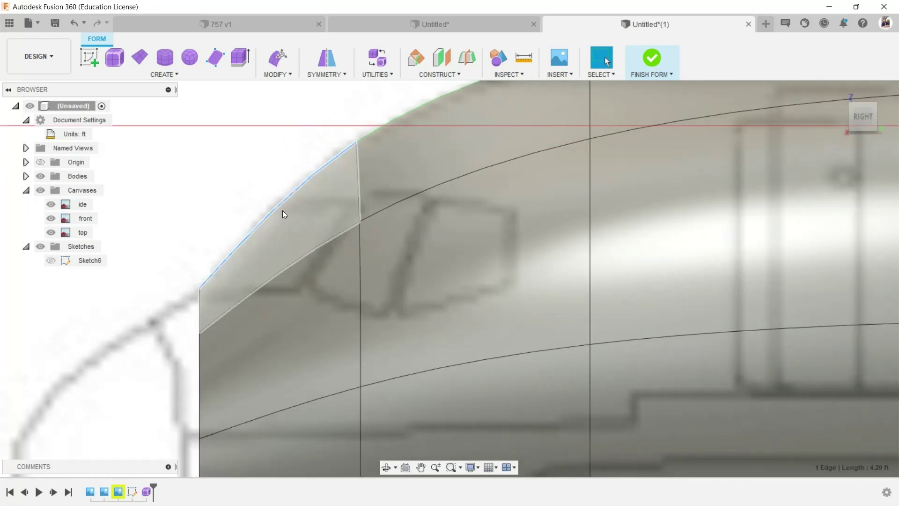
Step: Raise the foremost crown edge above the cockpit windows 0.10 ft and rotate it 5.0 deg to match the side-view outline
{"action": "key", "text": "Return"}
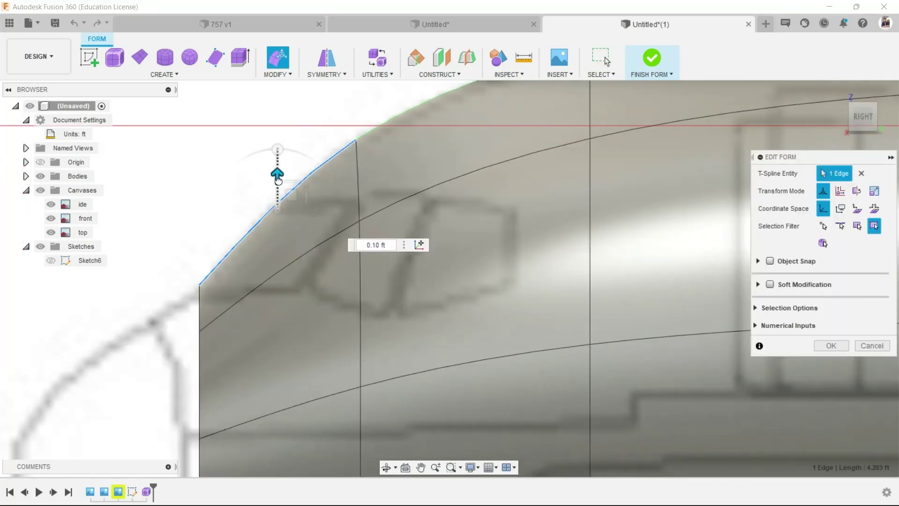
{"action": "left_click_drag", "start_coordinate": [277, 155], "coordinate": [269, 146]}
{"action": "scroll", "coordinate": [249, 151], "scroll_direction": "down", "scroll_amount": 2}
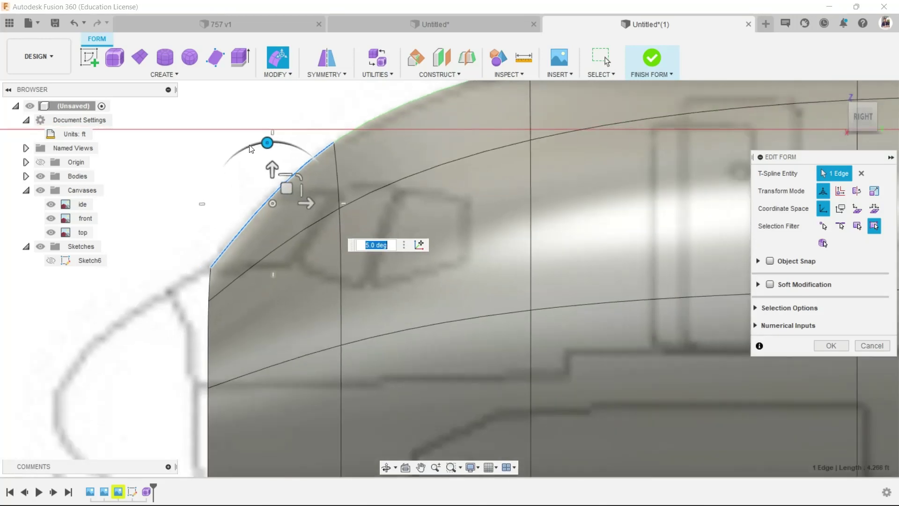
{"action": "scroll", "coordinate": [261, 197], "scroll_direction": "up", "scroll_amount": 1}
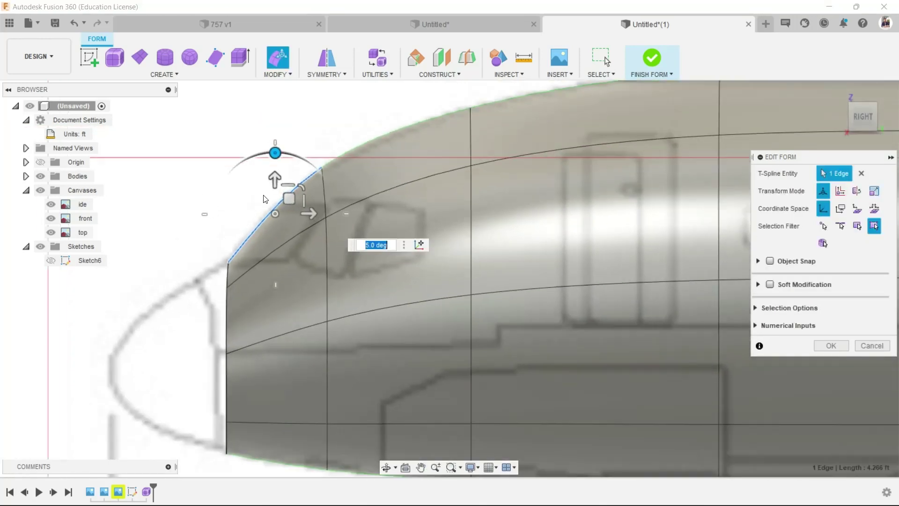
{"action": "left_click_drag", "start_coordinate": [290, 200], "coordinate": [291, 201]}
{"action": "middle_click_drag", "start_coordinate": [291, 200], "coordinate": [271, 194], "text": "shift"}
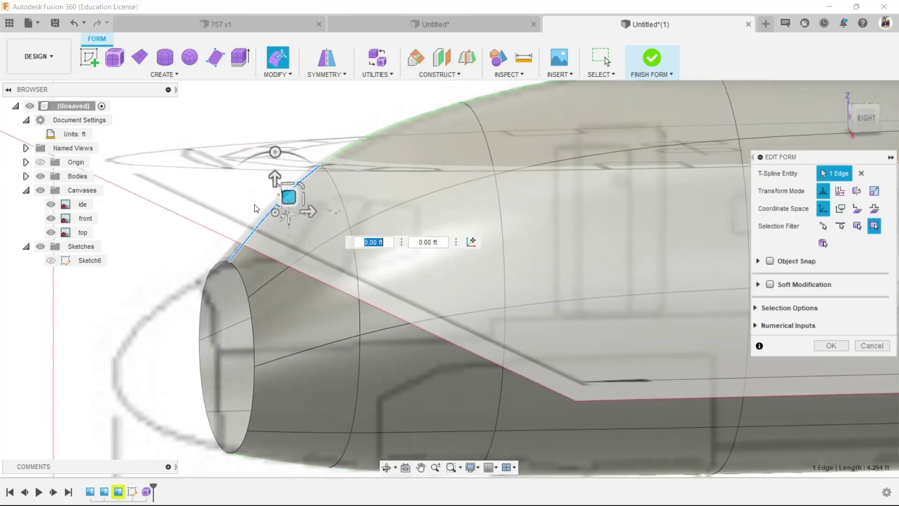
{"action": "left_click", "coordinate": [863, 119]}
{"action": "scroll", "coordinate": [320, 312], "scroll_direction": "up", "scroll_amount": 6}
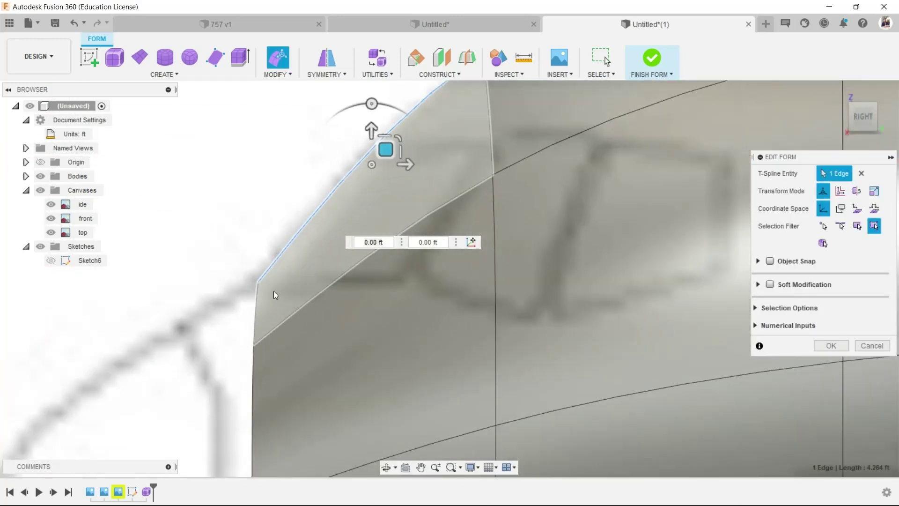
{"action": "scroll", "coordinate": [265, 267], "scroll_direction": "down", "scroll_amount": 5}
{"action": "key", "text": "Escape"}
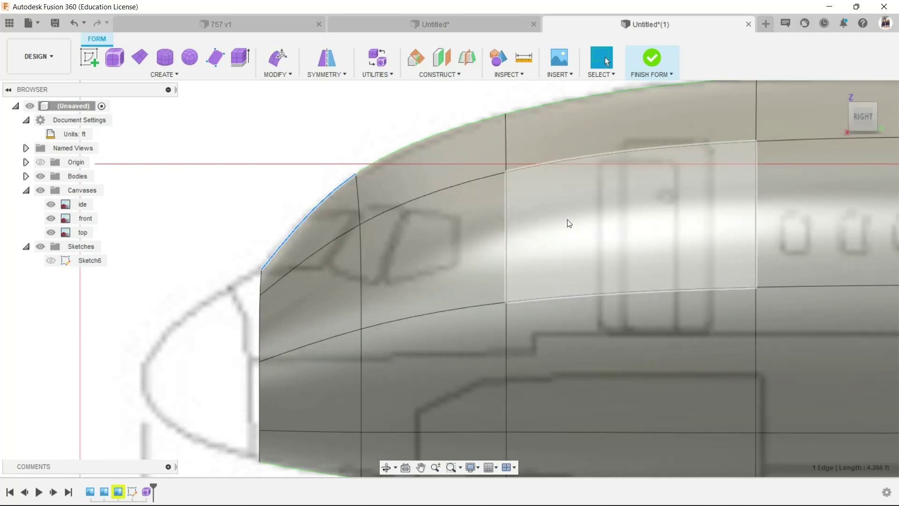
Step: Check the nose form against the side canvas and finish the form
{"action": "scroll", "coordinate": [267, 165], "scroll_direction": "down", "scroll_amount": 8}
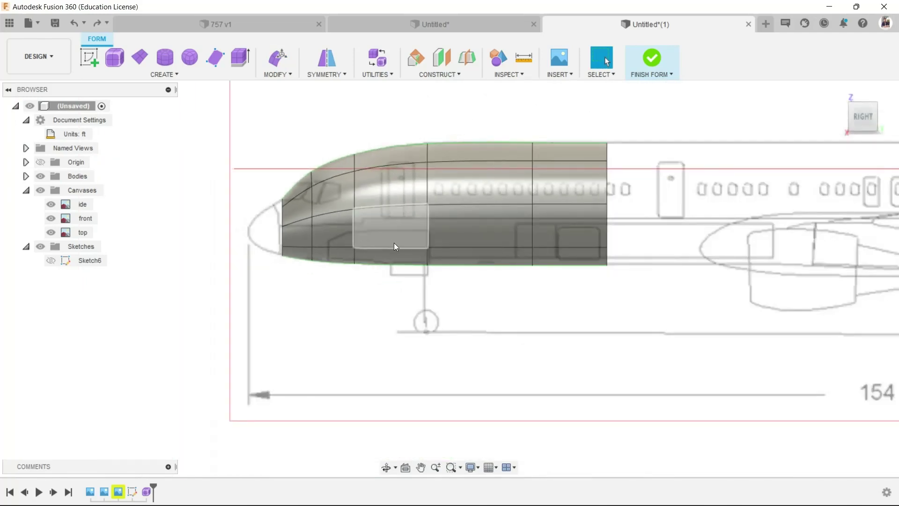
{"action": "scroll", "coordinate": [264, 217], "scroll_direction": "up", "scroll_amount": 3}
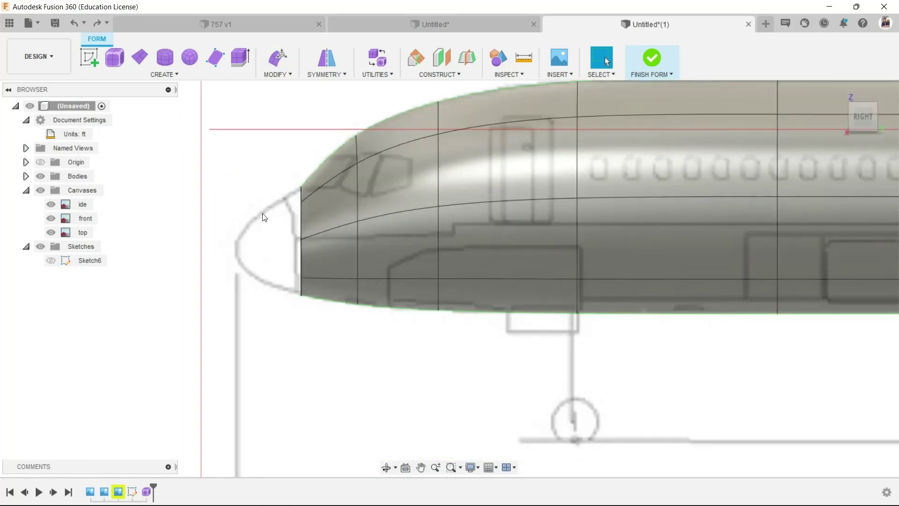
{"action": "scroll", "coordinate": [281, 346], "scroll_direction": "down", "scroll_amount": 5}
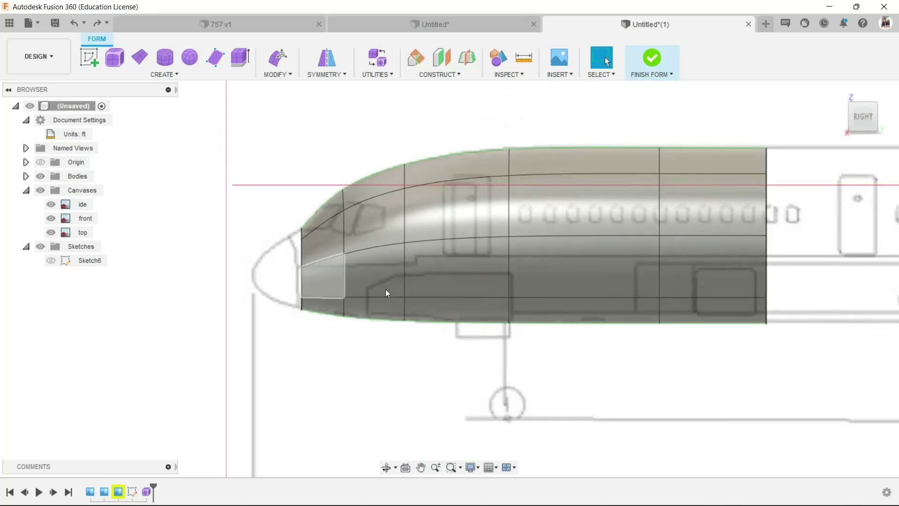
{"action": "scroll", "coordinate": [509, 405], "scroll_direction": "down", "scroll_amount": 2}
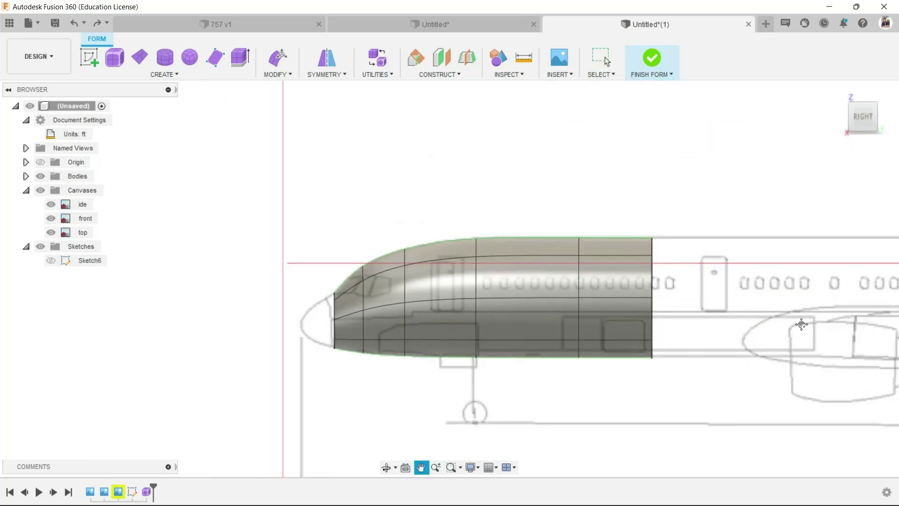
{"action": "scroll", "coordinate": [309, 328], "scroll_direction": "up", "scroll_amount": 3}
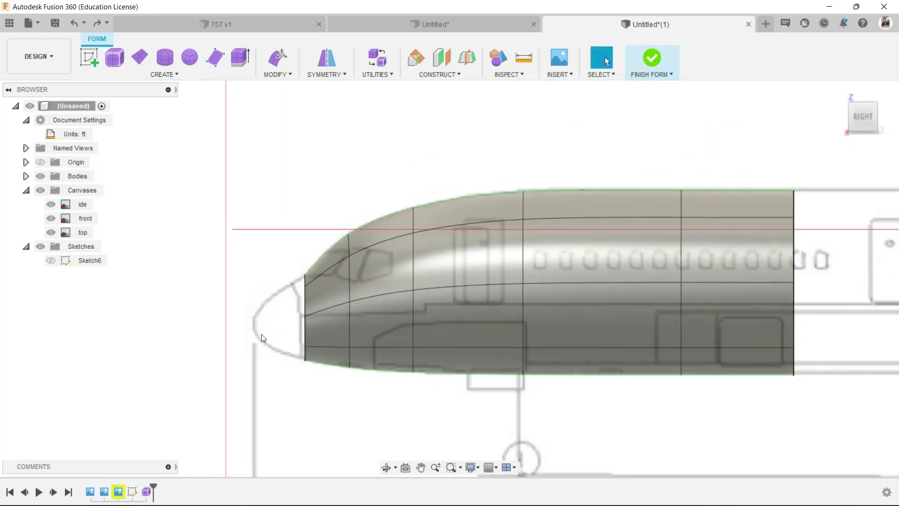
{"action": "left_click", "coordinate": [659, 54]}
Step: Patch the open front edge loop of the fuselage with a surface as a new body
{"action": "middle_click_drag", "start_coordinate": [606, 165], "coordinate": [421, 137], "text": "shift"}
{"action": "left_click", "coordinate": [145, 38]}
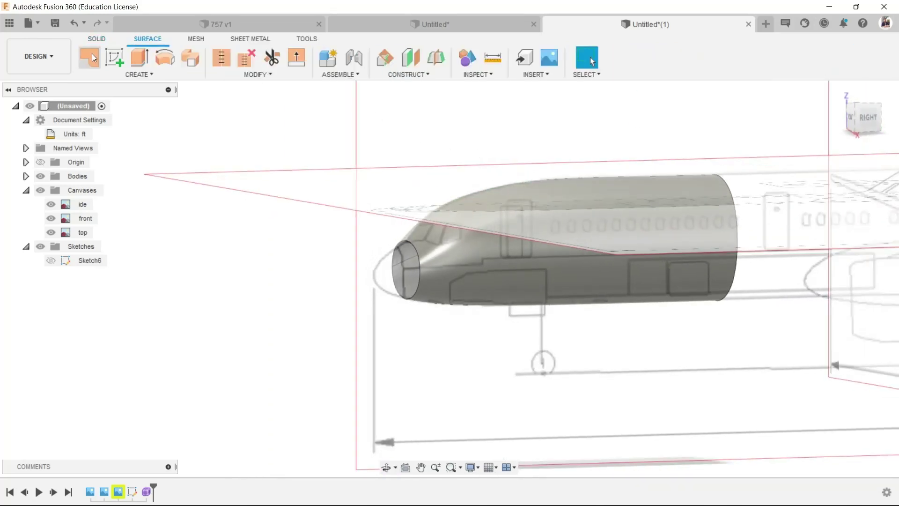
{"action": "left_click", "coordinate": [407, 295]}
{"action": "scroll", "coordinate": [421, 230], "scroll_direction": "up", "scroll_amount": 3}
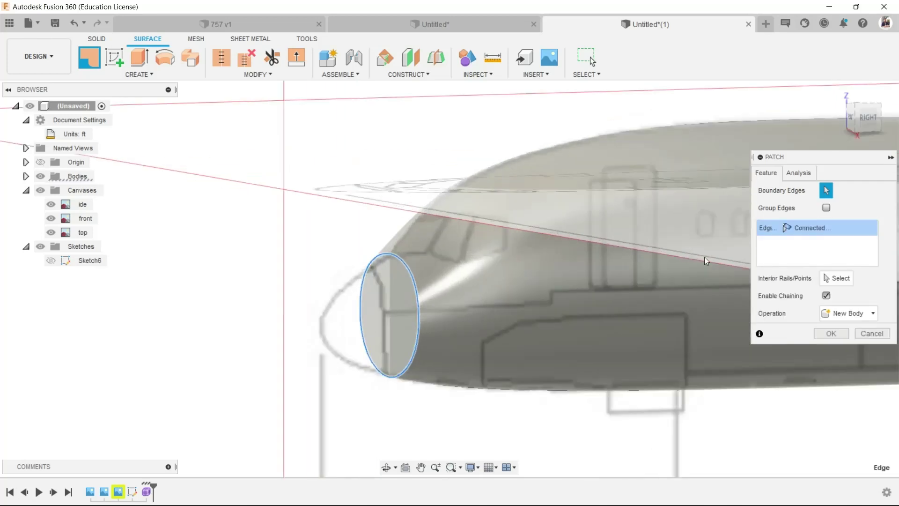
{"action": "left_click", "coordinate": [831, 333]}
Step: Start a sketch on the nose patch face and project the patch outline into it
{"action": "middle_click_drag", "start_coordinate": [457, 316], "coordinate": [318, 257], "text": "shift"}
{"action": "left_click", "coordinate": [117, 61]}
{"action": "left_click", "coordinate": [381, 315]}
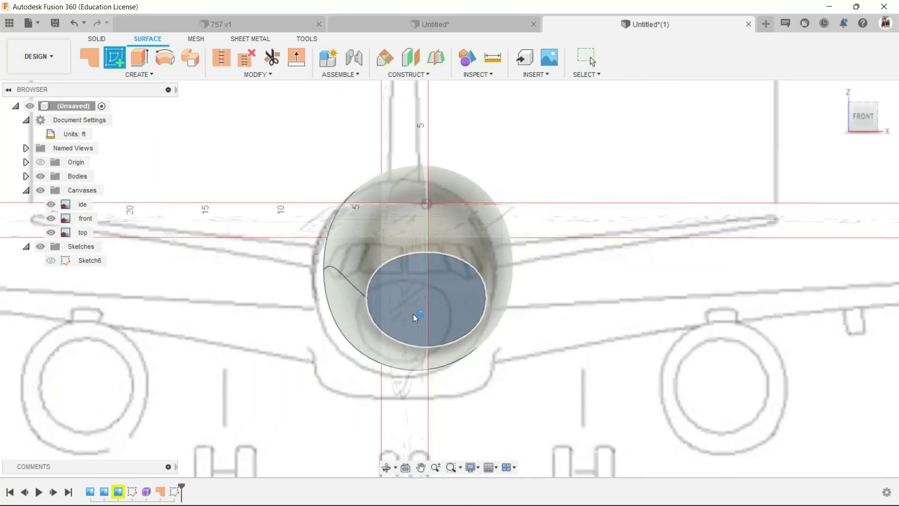
{"action": "left_click", "coordinate": [131, 71]}
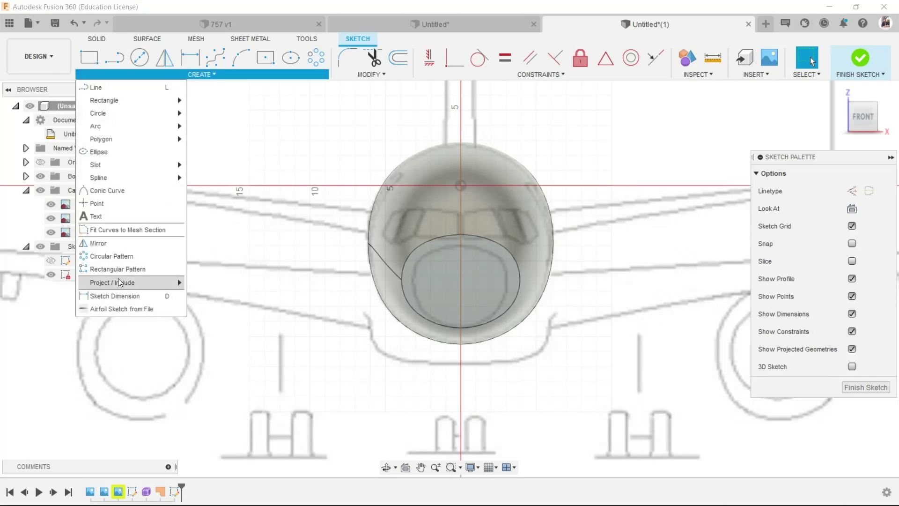
{"action": "mouse_move", "coordinate": [178, 281]}
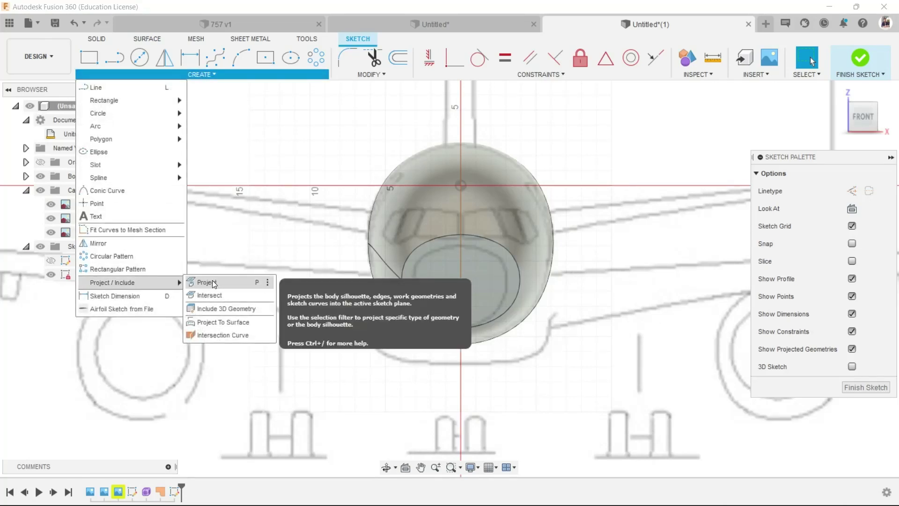
{"action": "left_click", "coordinate": [213, 282]}
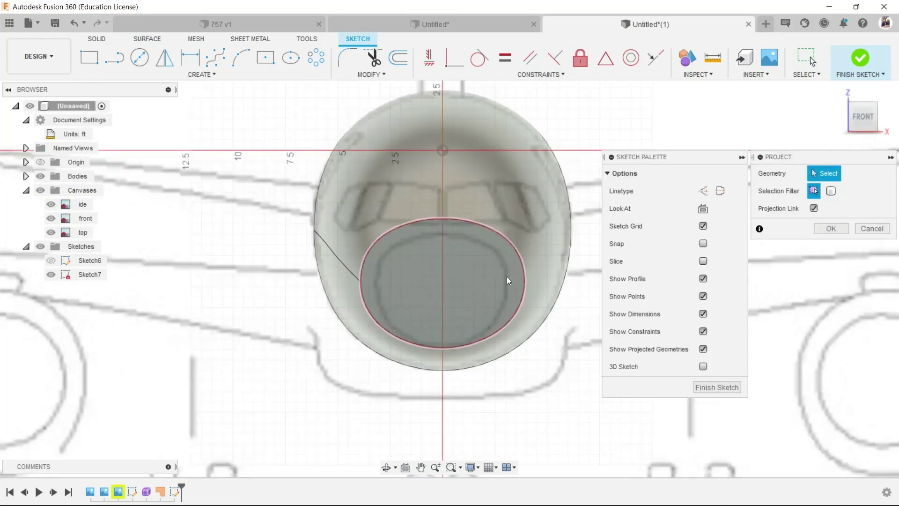
{"action": "left_click", "coordinate": [508, 277]}
{"action": "key", "text": "Return"}
Step: Draw a vertical centreline from the highest to the lowest point of the projected outline and finish the sketch
{"action": "scroll", "coordinate": [513, 200], "scroll_direction": "up", "scroll_amount": 1}
{"action": "key", "text": "l"}
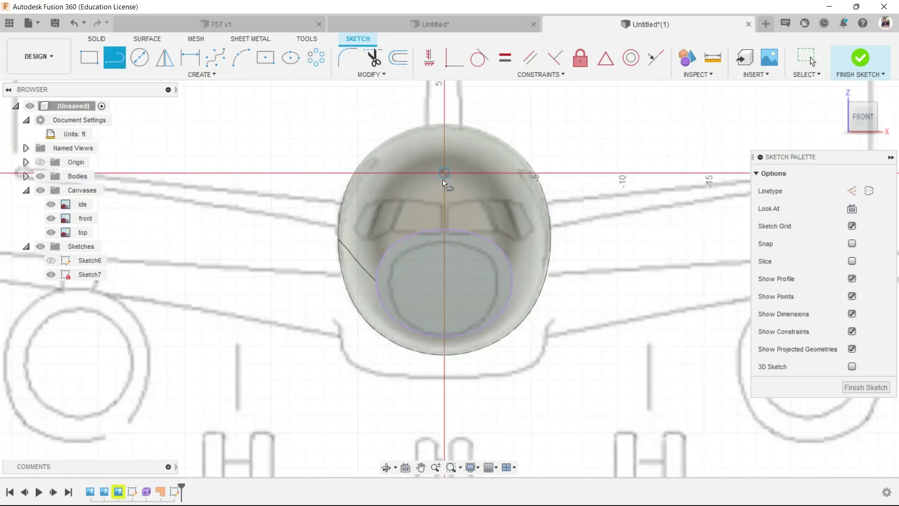
{"action": "left_click", "coordinate": [446, 228]}
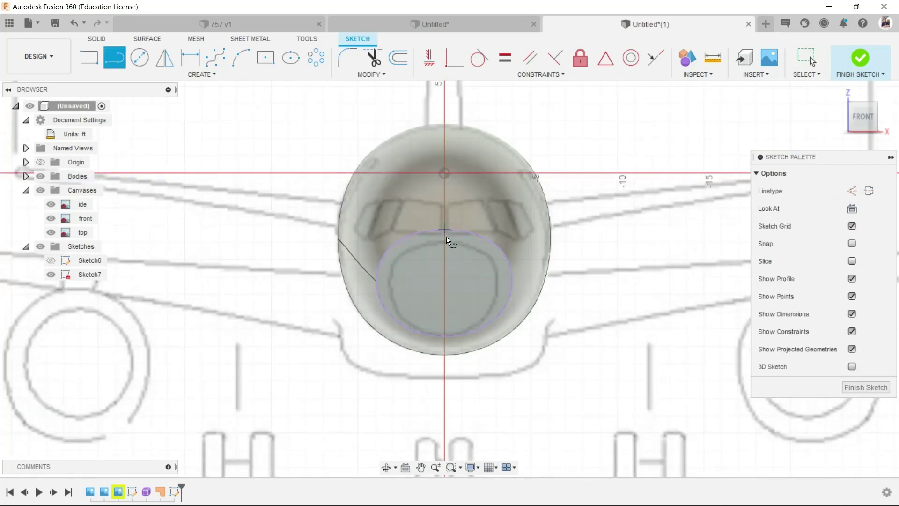
{"action": "left_click", "coordinate": [444, 335]}
{"action": "key", "text": "Escape"}
{"action": "left_click", "coordinate": [860, 58]}
Step: Start a sketch on the vertical side-view origin plane and project the nose opening's centreline into it
{"action": "middle_click_drag", "start_coordinate": [598, 233], "coordinate": [564, 199], "text": "shift"}
{"action": "left_click", "coordinate": [97, 40]}
{"action": "left_click", "coordinate": [89, 58]}
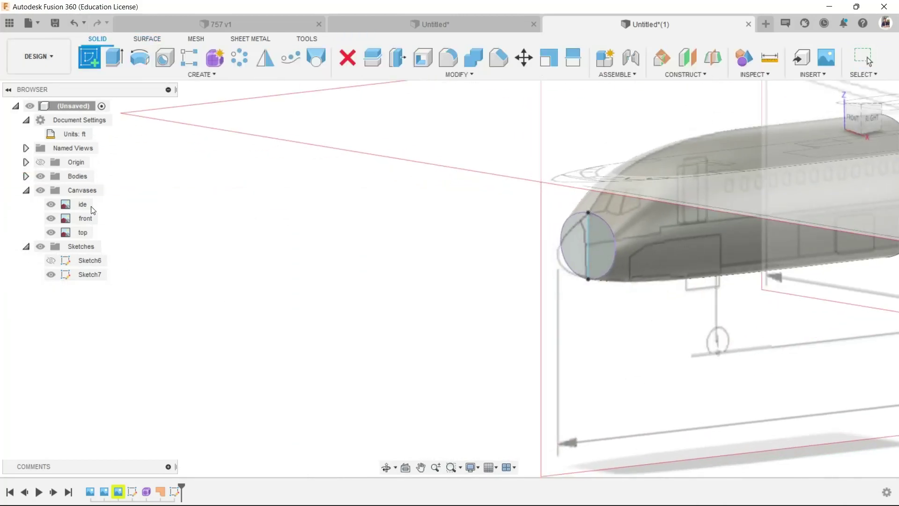
{"action": "scroll", "coordinate": [108, 224], "scroll_direction": "down", "scroll_amount": 4}
{"action": "mouse_move", "coordinate": [399, 197]}
{"action": "middle_mouse_down", "text": "shift"}
{"action": "mouse_move", "coordinate": [508, 197]}
{"action": "mouse_move", "coordinate": [546, 185]}
{"action": "middle_mouse_up", "text": "shift"}
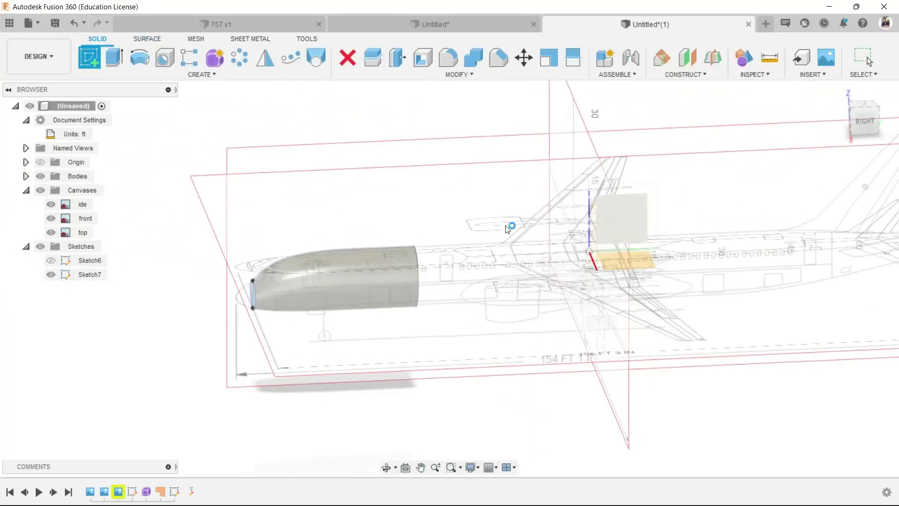
{"action": "left_click", "coordinate": [611, 209]}
{"action": "scroll", "coordinate": [319, 253], "scroll_direction": "up", "scroll_amount": 8}
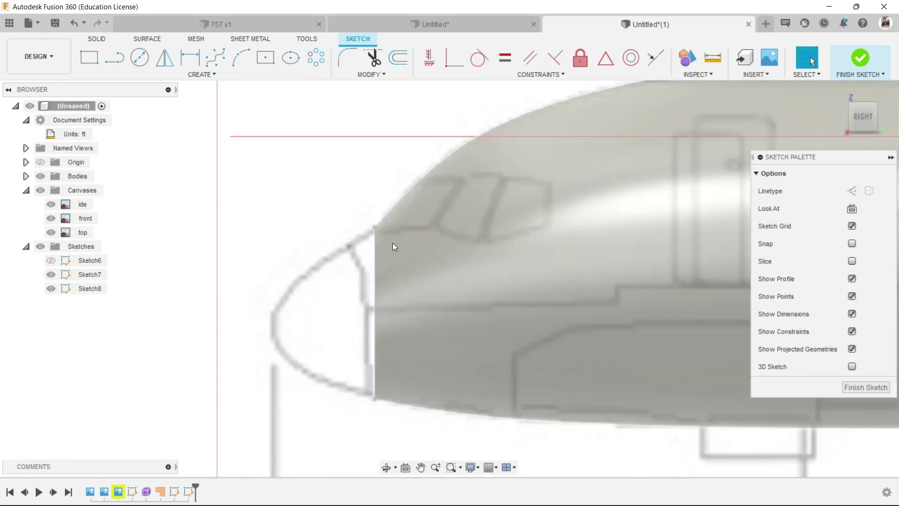
{"action": "key", "text": "p"}
{"action": "left_click", "coordinate": [375, 300]}
{"action": "key", "text": "Return"}
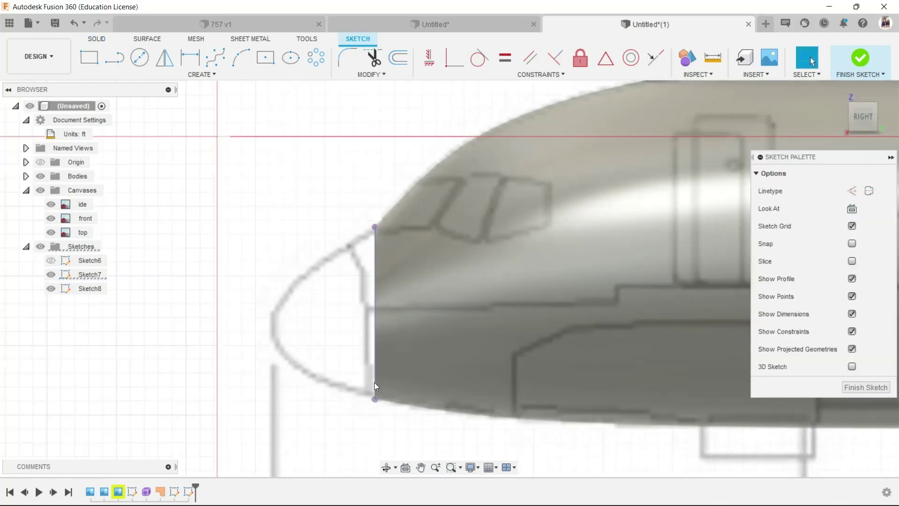
Step: Trace the nose cone with a control point spline from the projected line's lower end around the tip to its upper end
{"action": "left_click", "coordinate": [198, 75]}
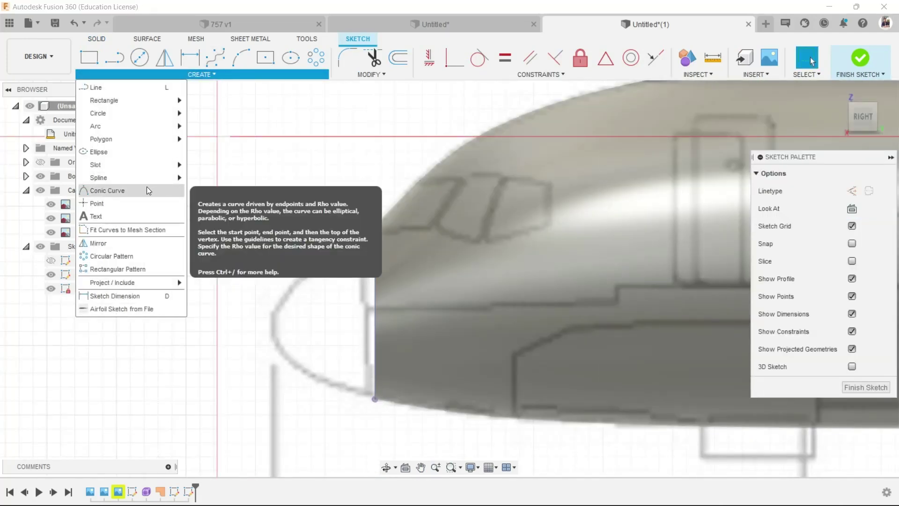
{"action": "mouse_move", "coordinate": [171, 178]}
{"action": "left_click", "coordinate": [207, 181]}
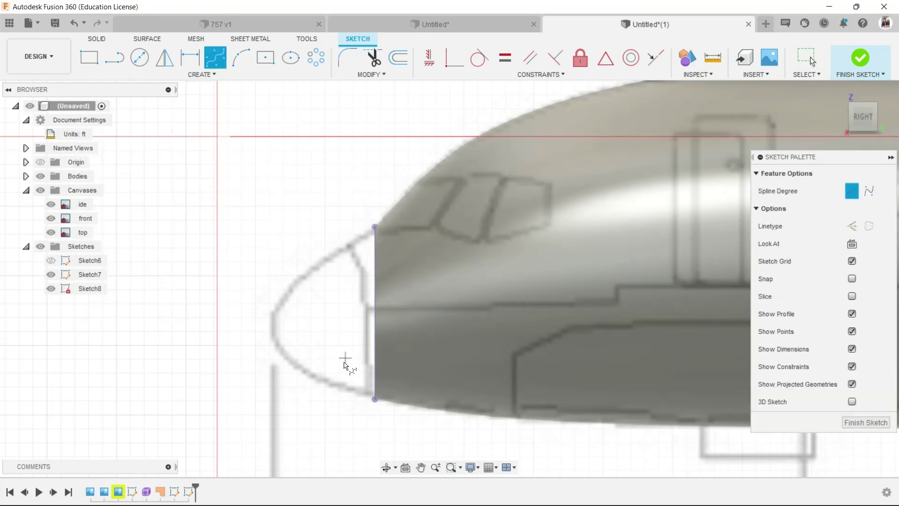
{"action": "scroll", "coordinate": [346, 364], "scroll_direction": "up", "scroll_amount": 2}
{"action": "left_click", "coordinate": [382, 411]}
{"action": "scroll", "coordinate": [337, 404], "scroll_direction": "up", "scroll_amount": 2}
{"action": "scroll", "coordinate": [241, 380], "scroll_direction": "up", "scroll_amount": 1}
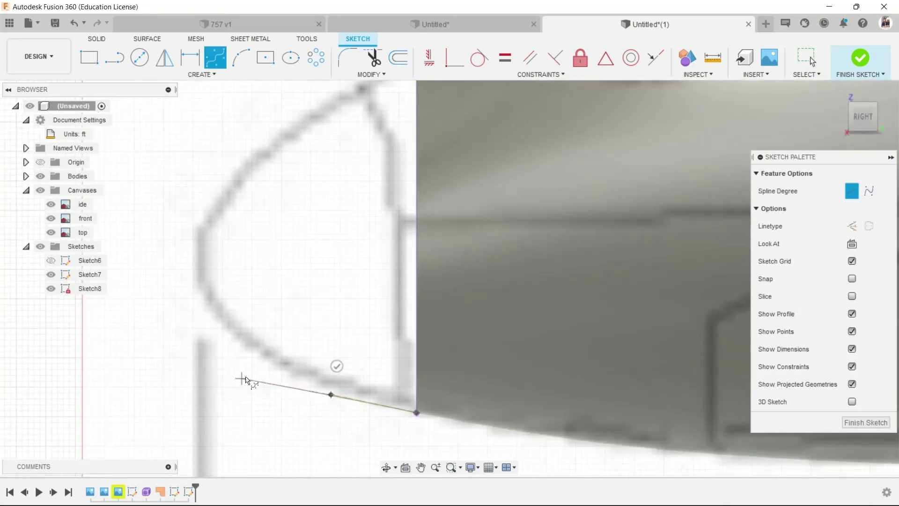
{"action": "left_click", "coordinate": [248, 361]}
{"action": "left_click", "coordinate": [205, 319]}
{"action": "left_click", "coordinate": [185, 294]}
{"action": "left_click", "coordinate": [178, 262]}
{"action": "left_click", "coordinate": [183, 221]}
{"action": "middle_click_drag", "start_coordinate": [183, 220], "coordinate": [170, 342]}
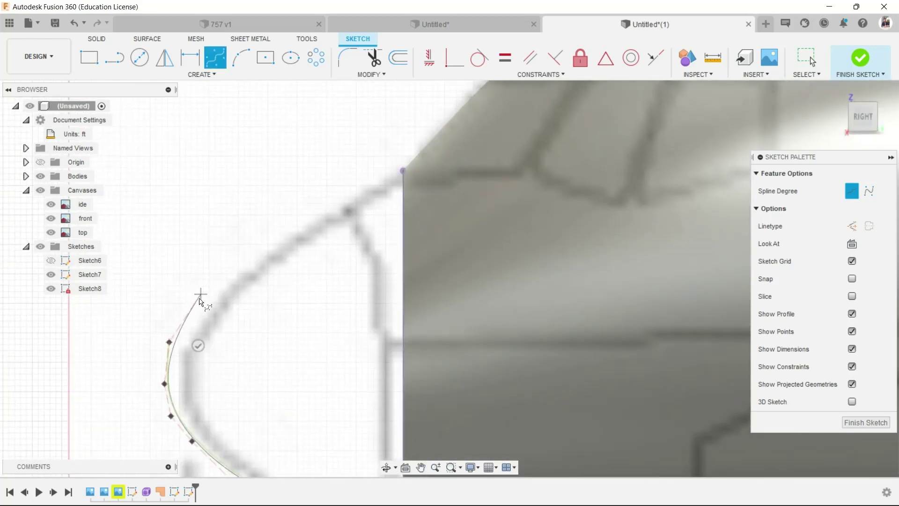
{"action": "left_click", "coordinate": [234, 260]}
{"action": "left_click", "coordinate": [295, 222]}
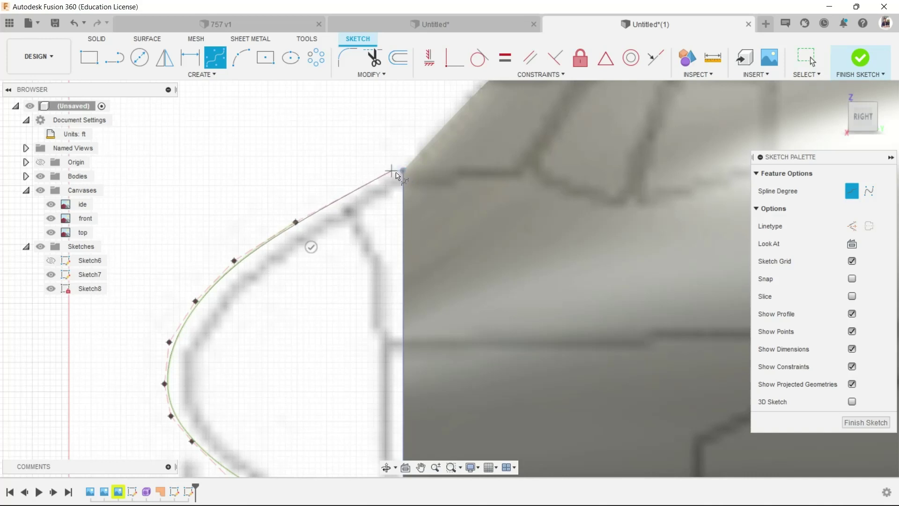
{"action": "key", "text": "Return"}
Step: Close the nose profile with a vertical line between the spline's endpoints and finish the sketch
{"action": "scroll", "coordinate": [351, 173], "scroll_direction": "down", "scroll_amount": 4}
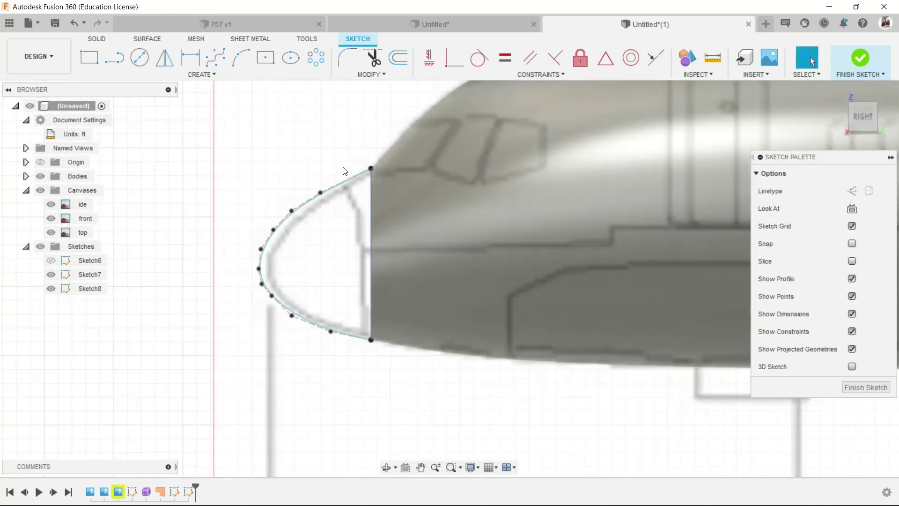
{"action": "key", "text": "l"}
{"action": "left_click", "coordinate": [371, 168]}
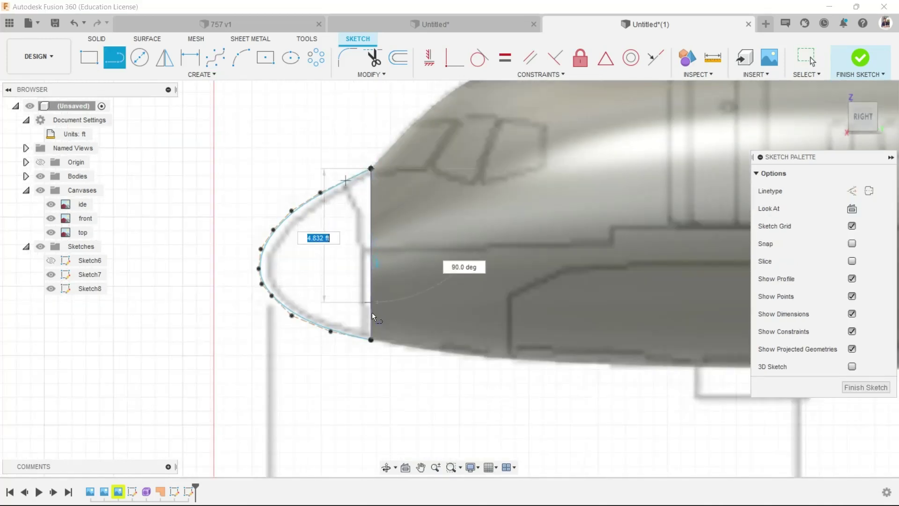
{"action": "left_click", "coordinate": [370, 339]}
{"action": "scroll", "coordinate": [379, 384], "scroll_direction": "down", "scroll_amount": 3}
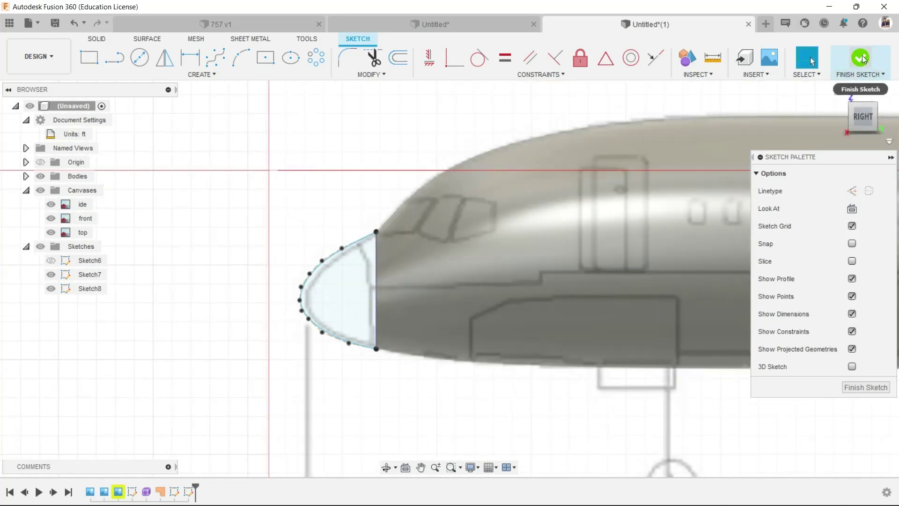
{"action": "left_click", "coordinate": [860, 57]}
Step: Loft from one half of the nose opening through the side profile to the other half, as a new component
{"action": "left_click", "coordinate": [316, 58]}
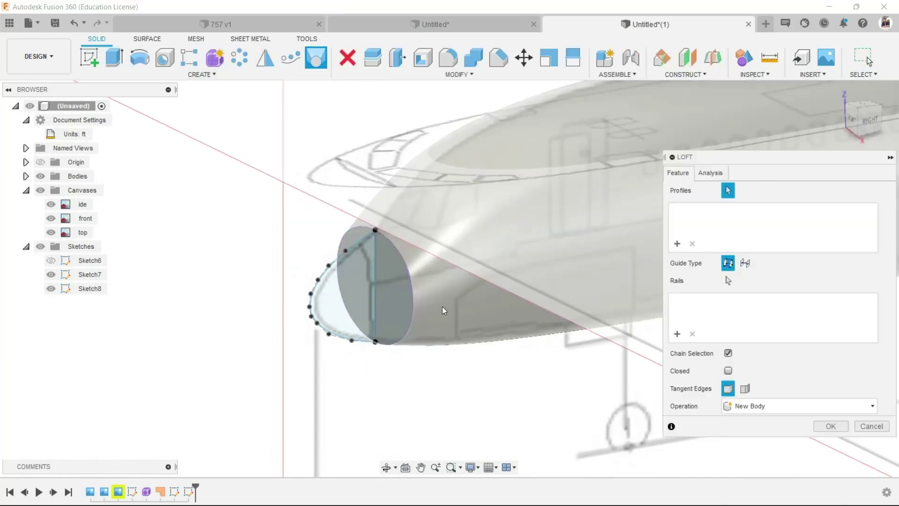
{"action": "left_click", "coordinate": [398, 294]}
{"action": "left_click", "coordinate": [354, 251]}
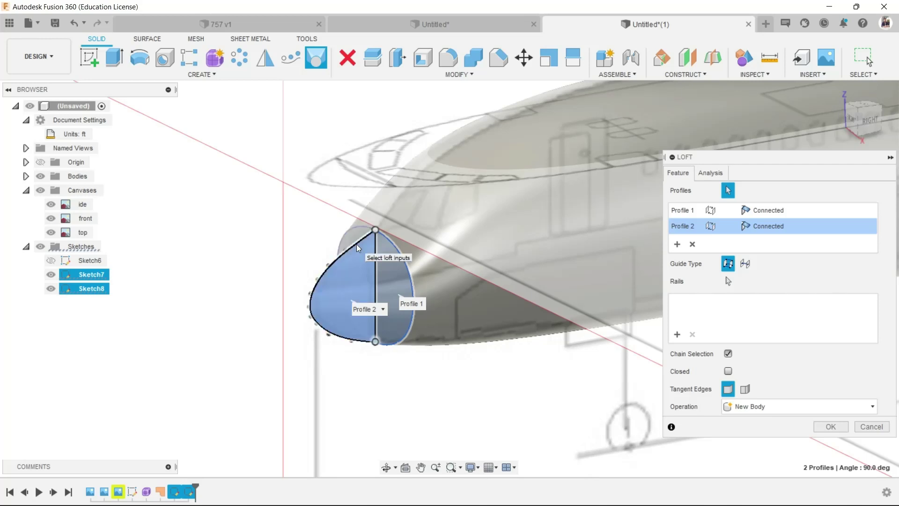
{"action": "scroll", "coordinate": [355, 244], "scroll_direction": "up", "scroll_amount": 3}
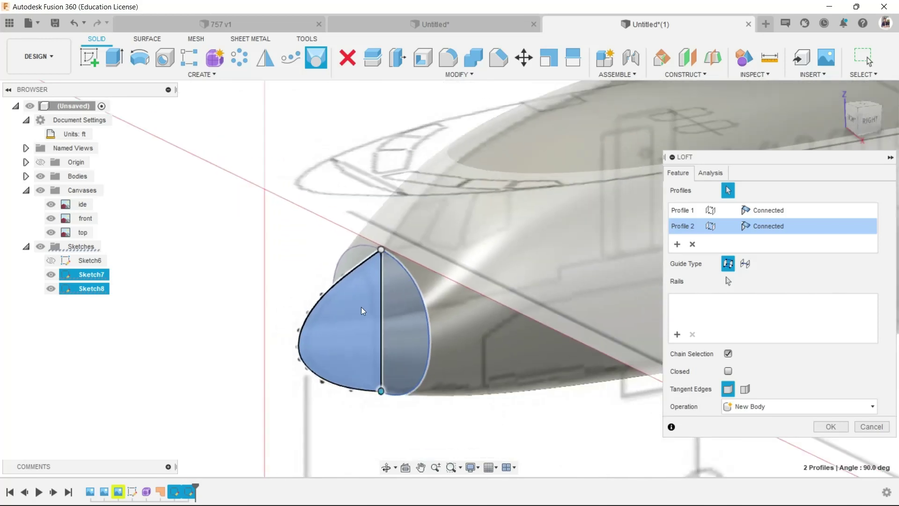
{"action": "left_click", "coordinate": [327, 201]}
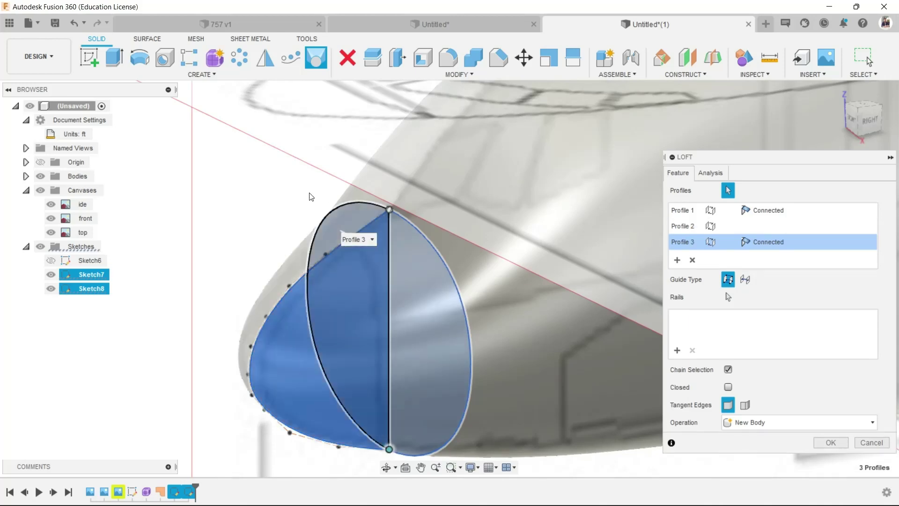
{"action": "scroll", "coordinate": [307, 236], "scroll_direction": "down", "scroll_amount": 3}
{"action": "left_click", "coordinate": [793, 422]}
{"action": "left_click", "coordinate": [761, 487]}
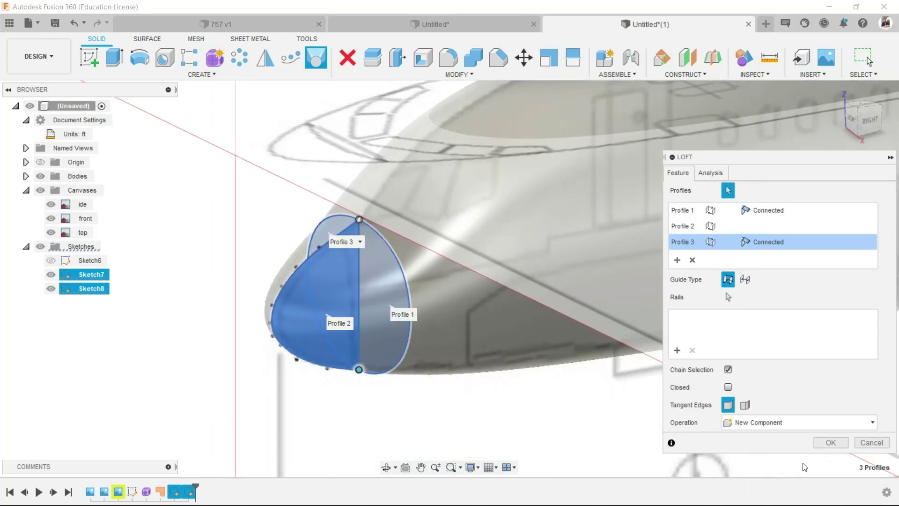
{"action": "key", "text": "Return"}
{"action": "scroll", "coordinate": [316, 395], "scroll_direction": "down", "scroll_amount": 3}
{"action": "middle_click_drag", "start_coordinate": [317, 395], "coordinate": [456, 225], "text": "shift"}
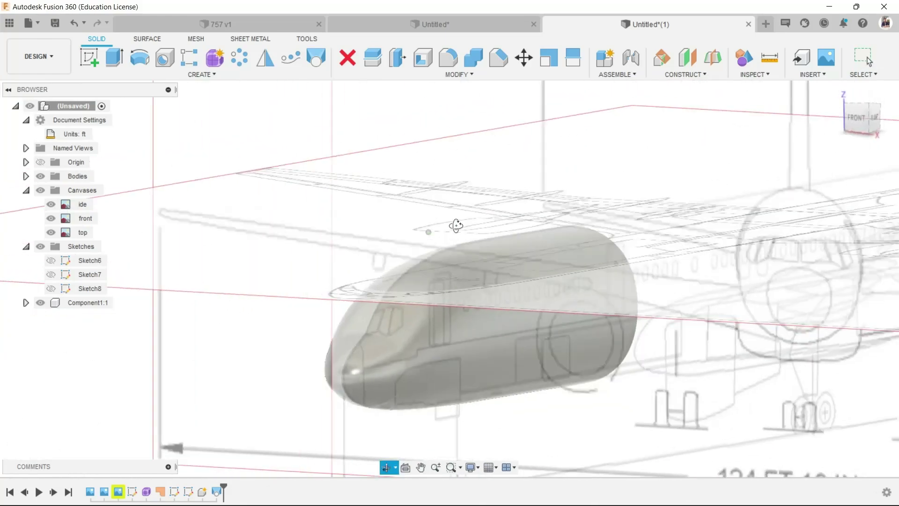